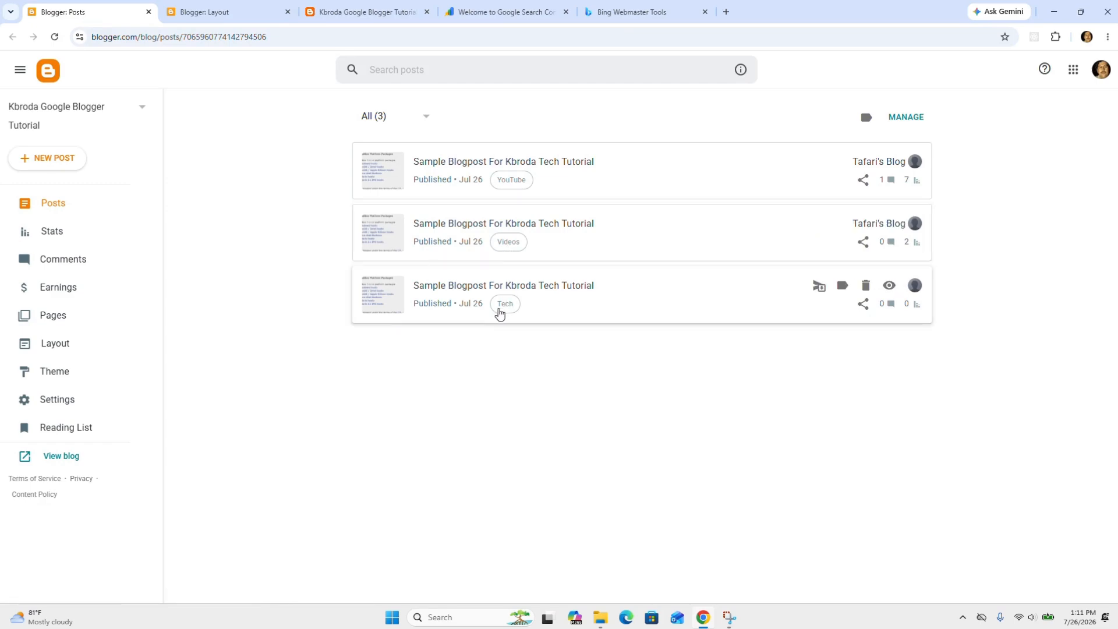
# - Open the Main Menu link list in the blog layout for editing and compare its entries with the live blog's menu
pyautogui.click(240, 14)
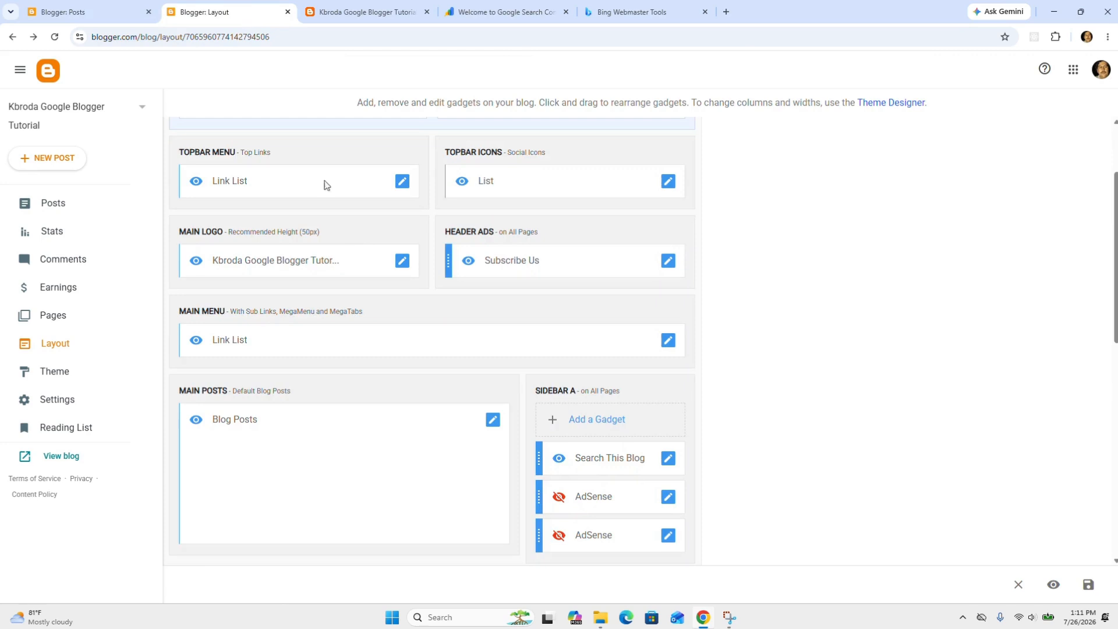
pyautogui.click(668, 341)
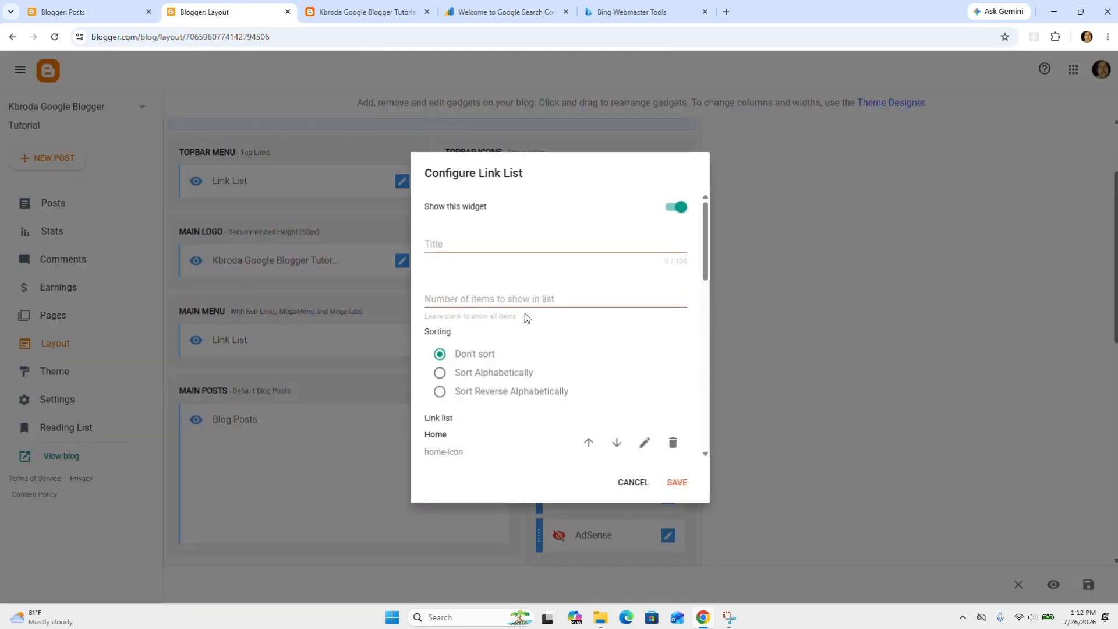
pyautogui.scroll(-5, 519, 319)
pyautogui.scroll(2, 520, 318)
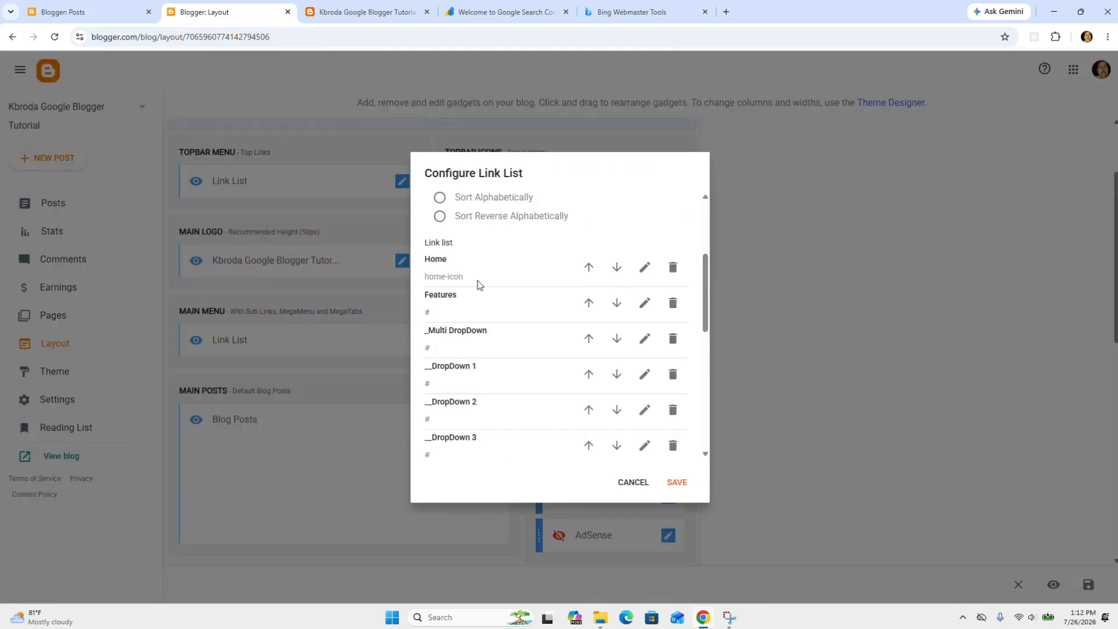
pyautogui.click(308, 12)
pyautogui.moveTo(285, 175)
pyautogui.click(233, 12)
# - Rename the Features entry in the Main Menu link list as YouTube and clear its site URL
pyautogui.click(644, 303)
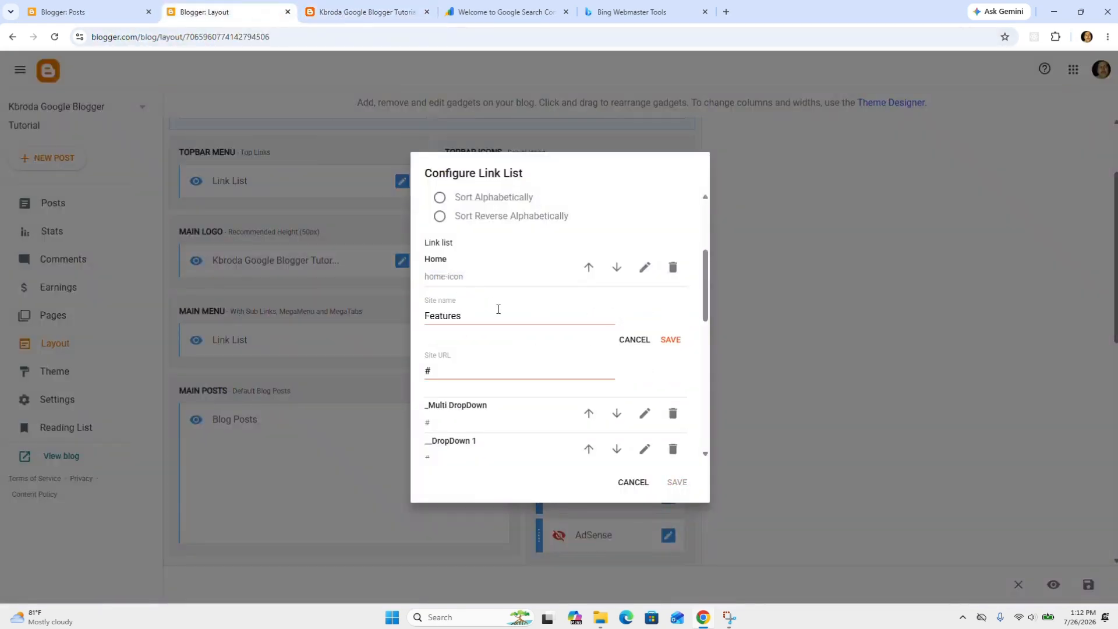
pyautogui.click(86, 12)
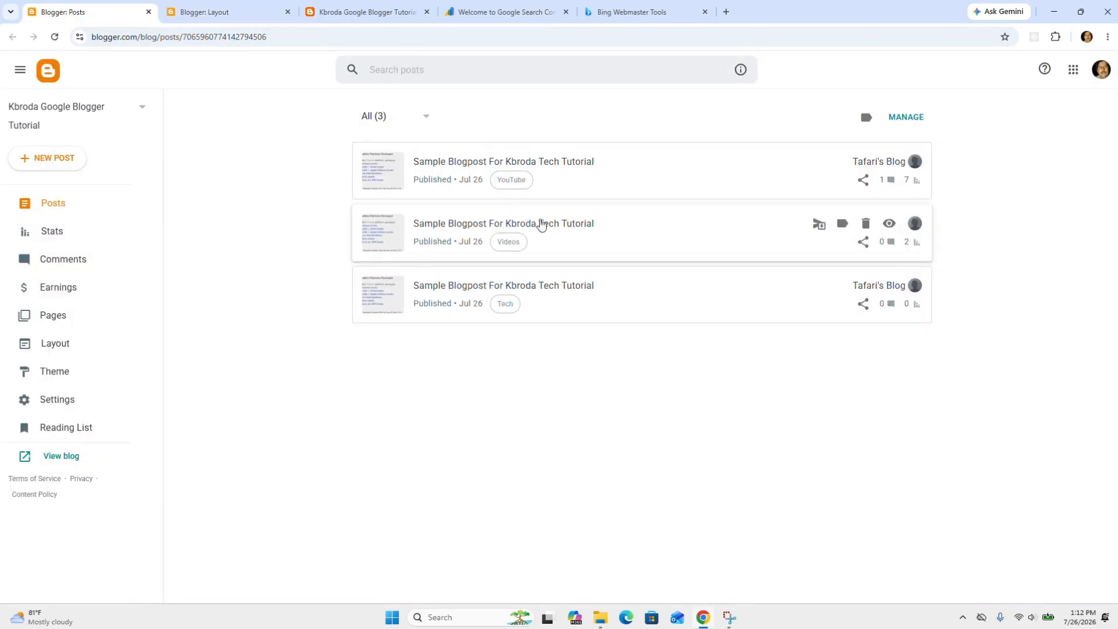
pyautogui.click(227, 12)
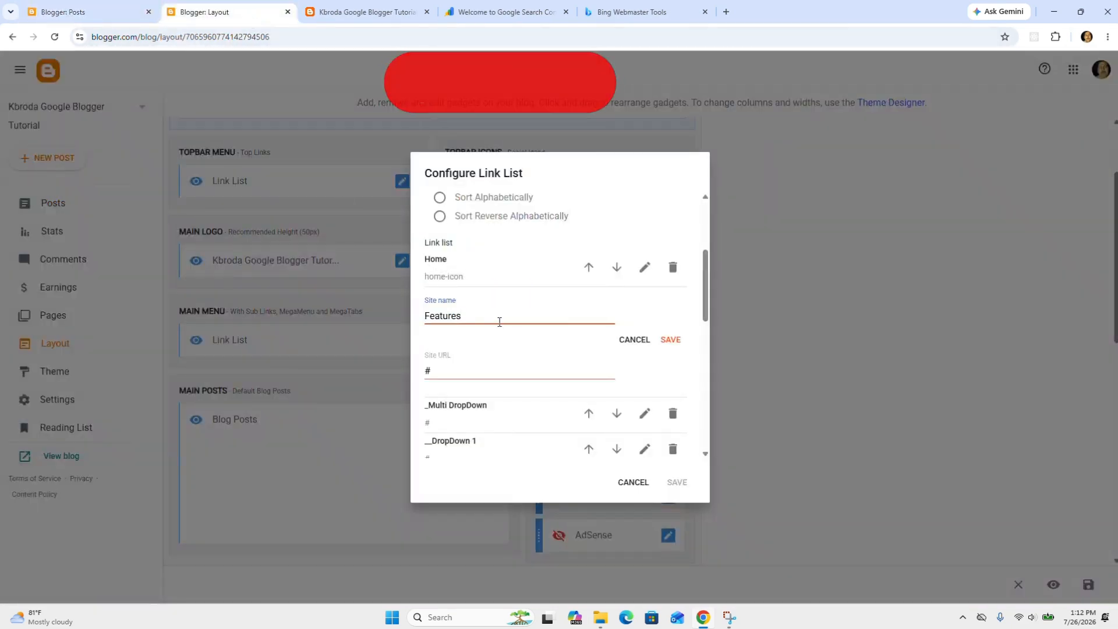
pyautogui.moveTo(496, 316); pyautogui.dragTo(416, 314)
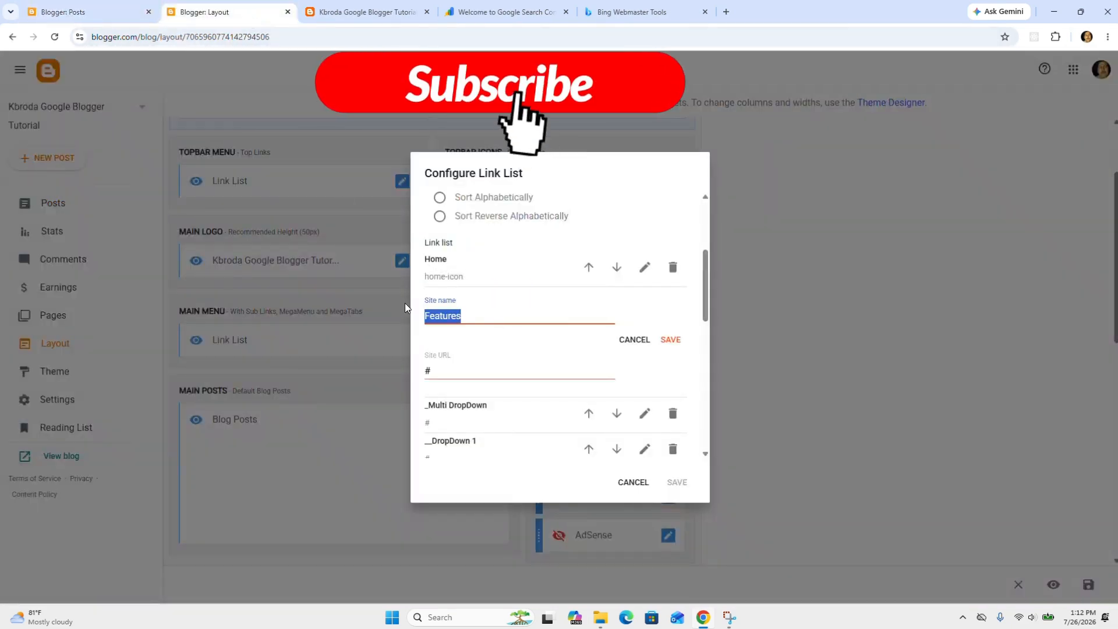
pyautogui.write('yOUTUBE')
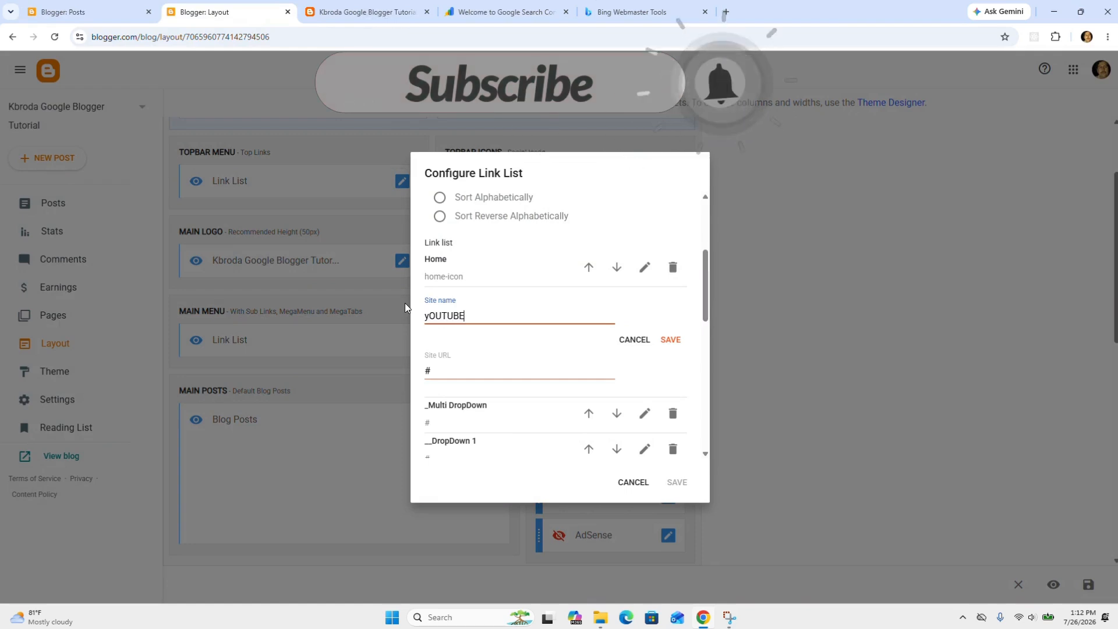
pyautogui.hotkey('ctrl', 'a')
pyautogui.write('YouTU')
pyautogui.press('BackSpace')
pyautogui.write('ube')
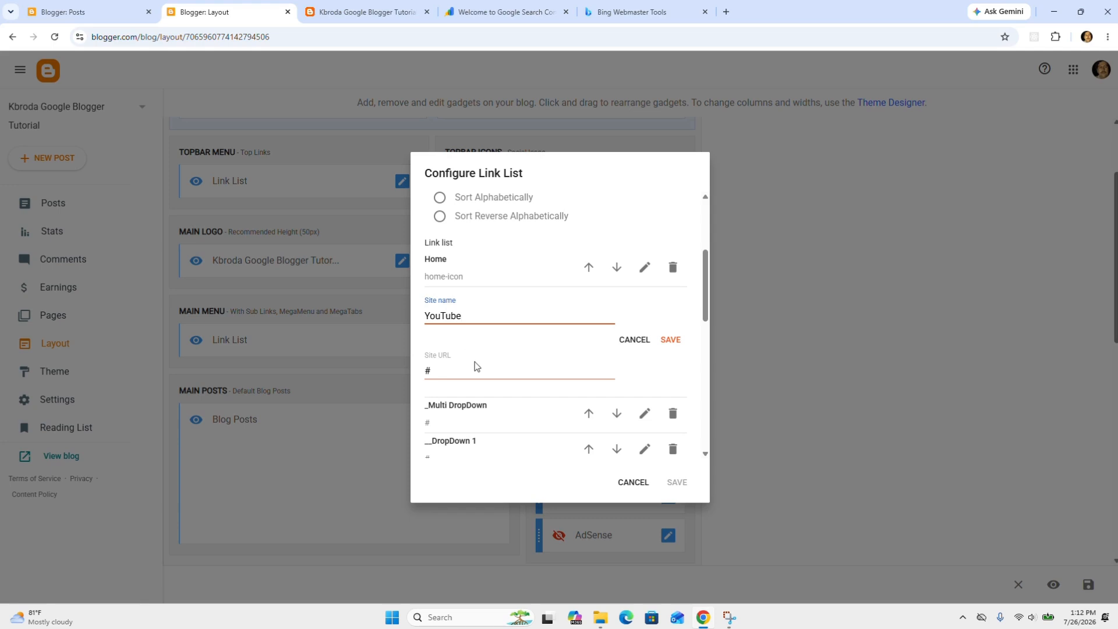
pyautogui.click(455, 373)
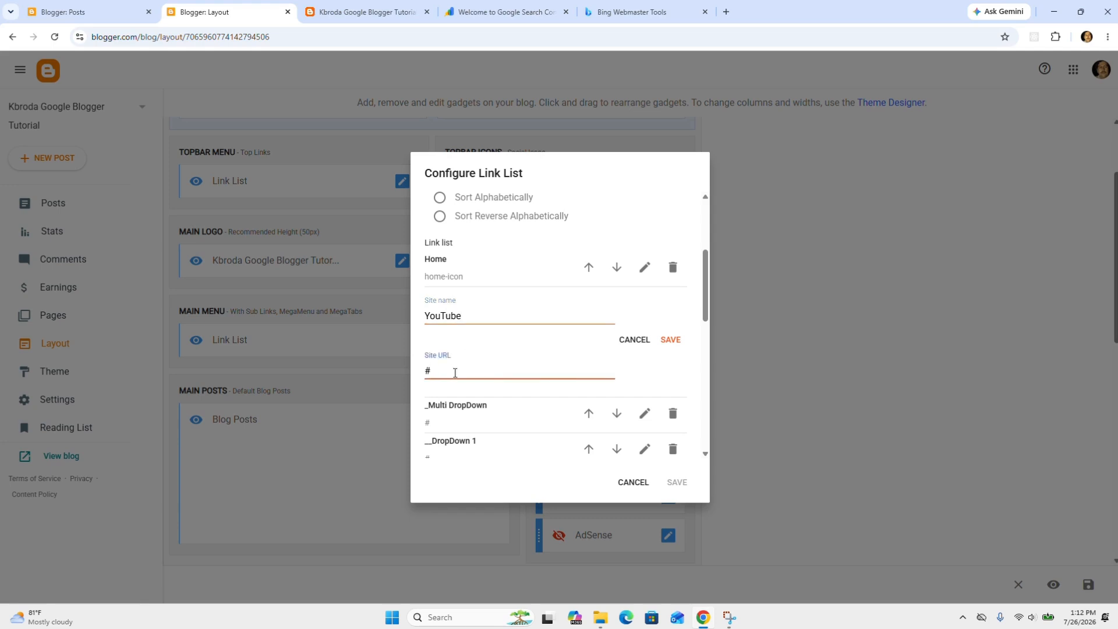
pyautogui.press('BackSpace')
# - View the blog post labelled YouTube, open its YouTube label page and copy that page's address
pyautogui.click(64, 8)
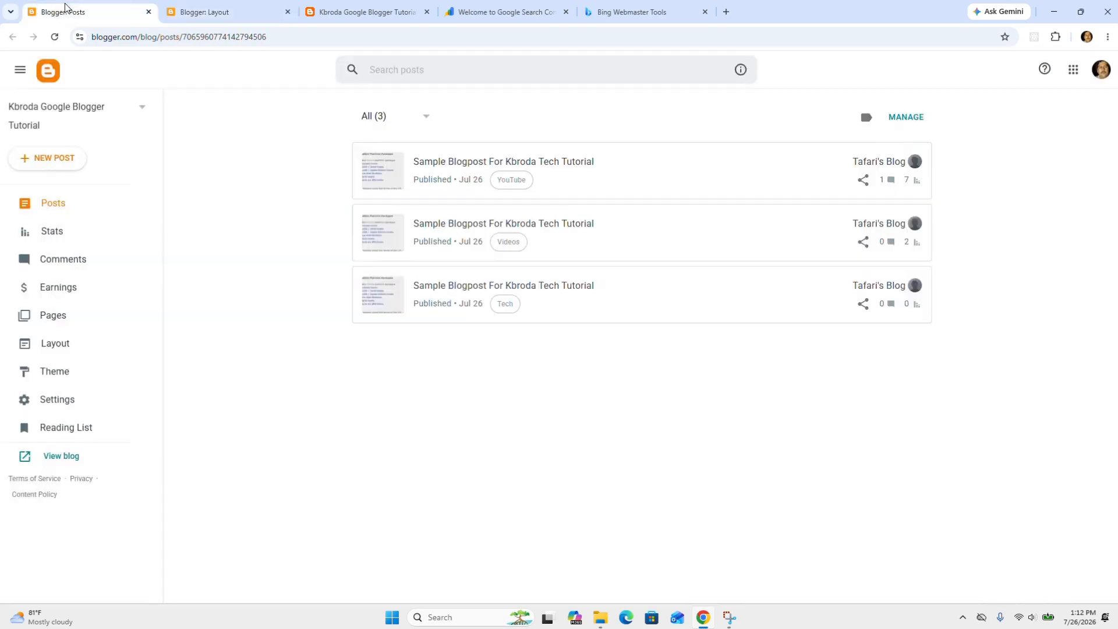
pyautogui.click(516, 182)
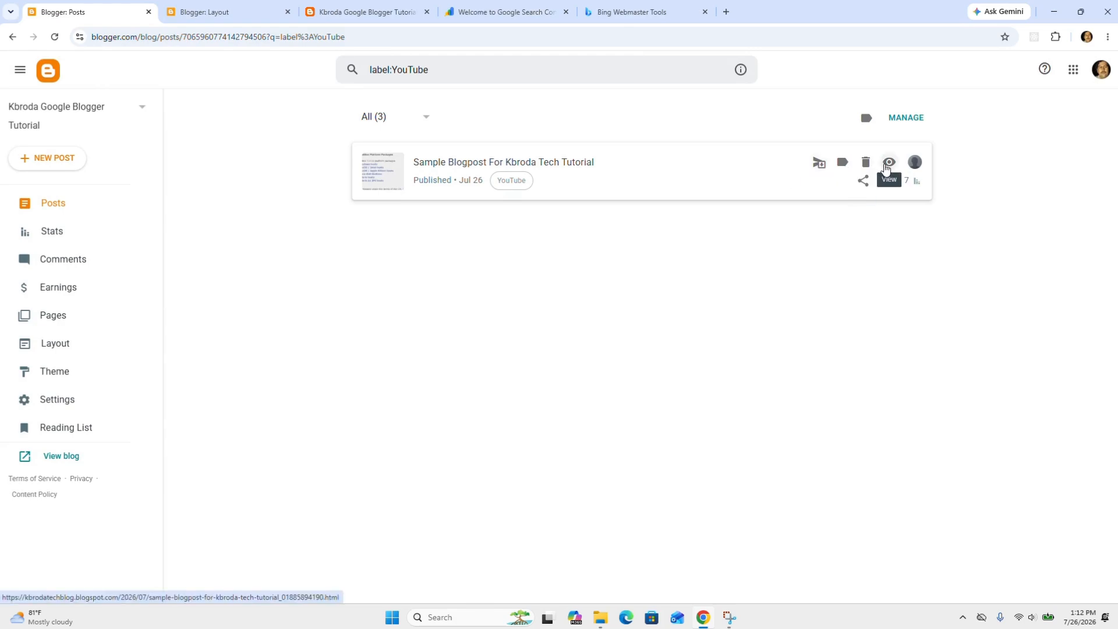
pyautogui.click(886, 169)
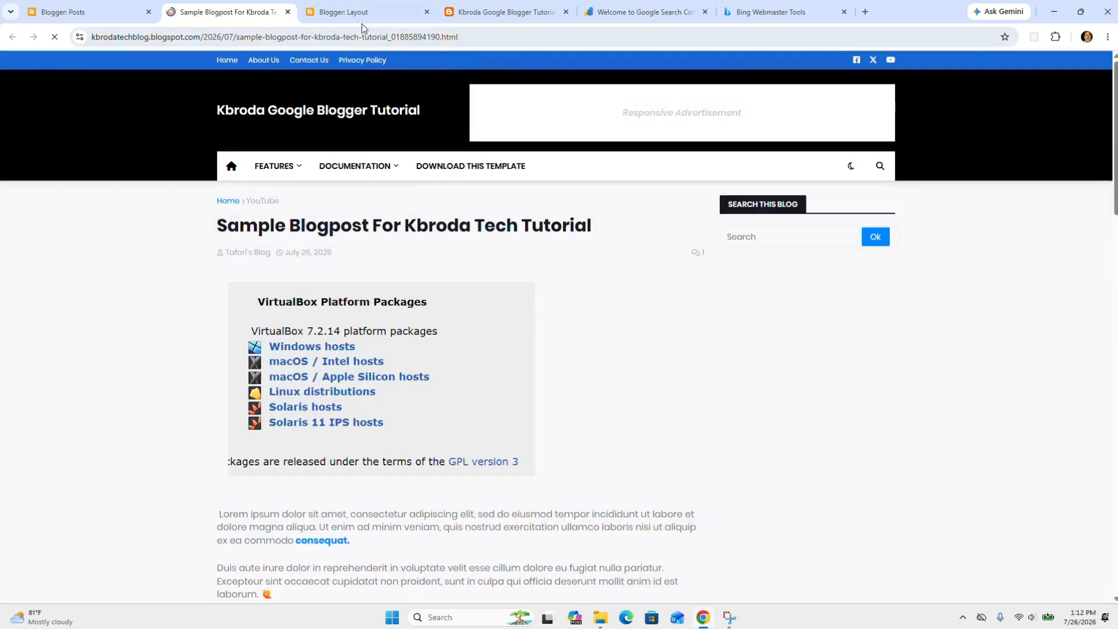
pyautogui.scroll(-13, 423, 280)
pyautogui.scroll(-3, 410, 304)
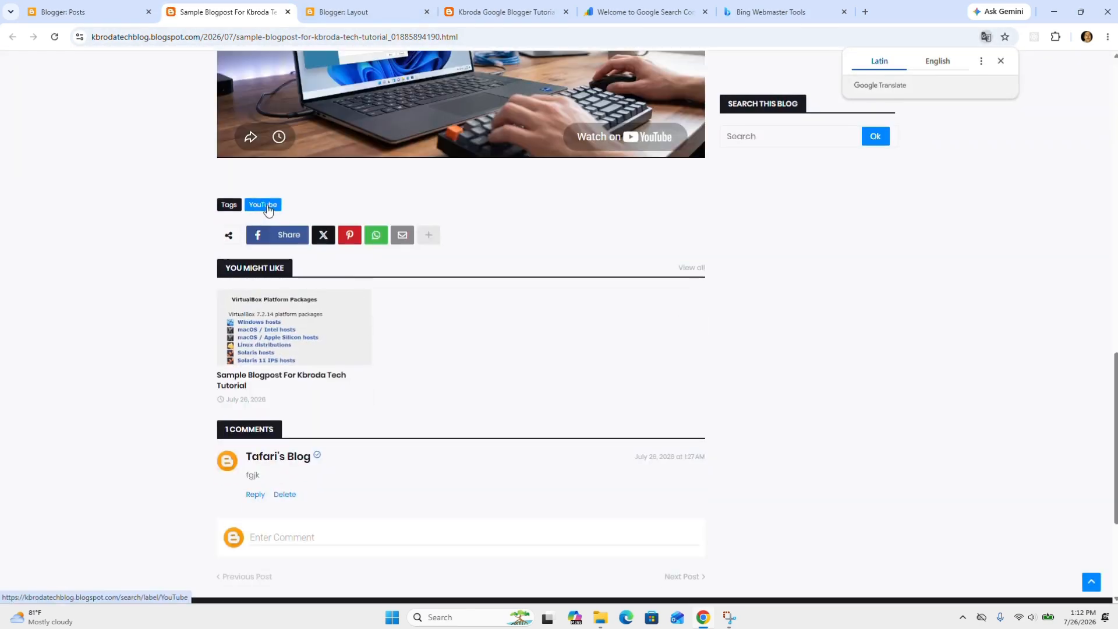
pyautogui.click(265, 205)
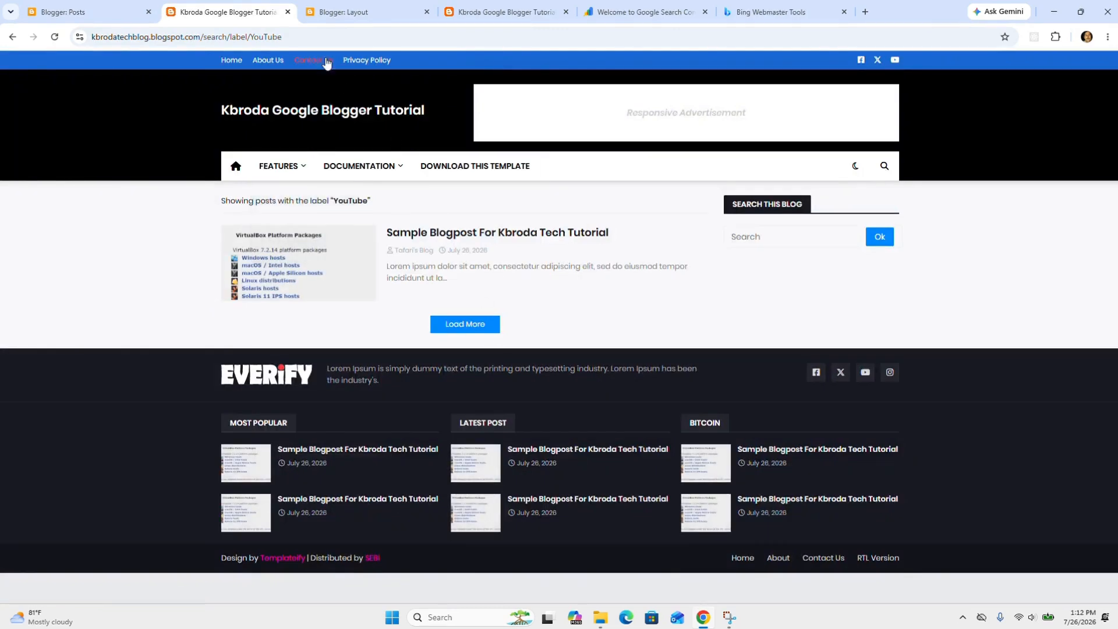
pyautogui.click(310, 37)
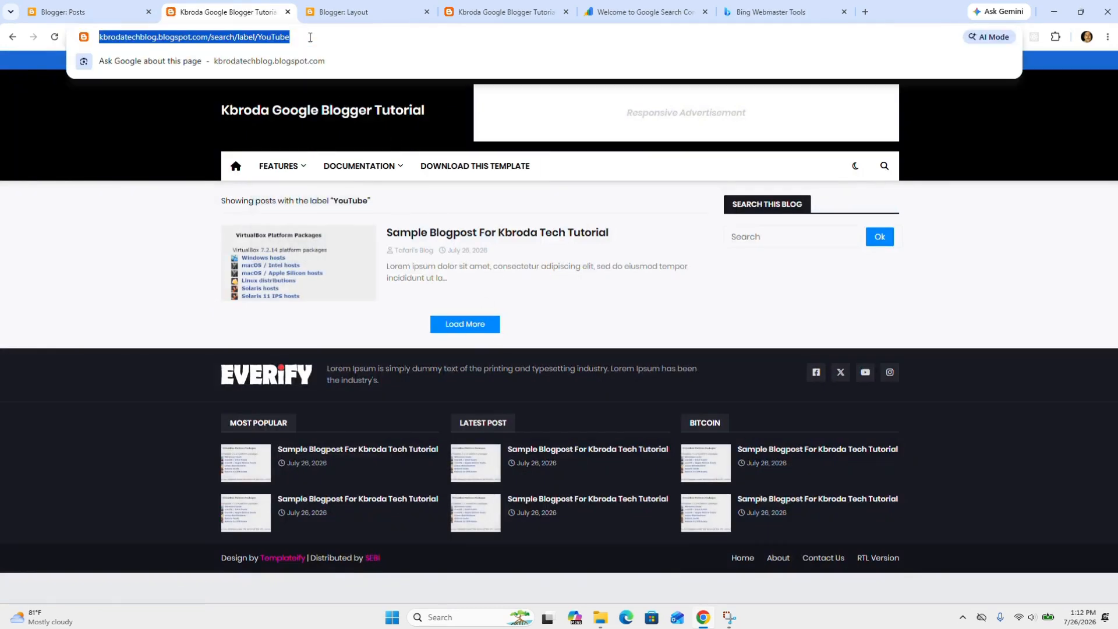
pyautogui.click(287, 12)
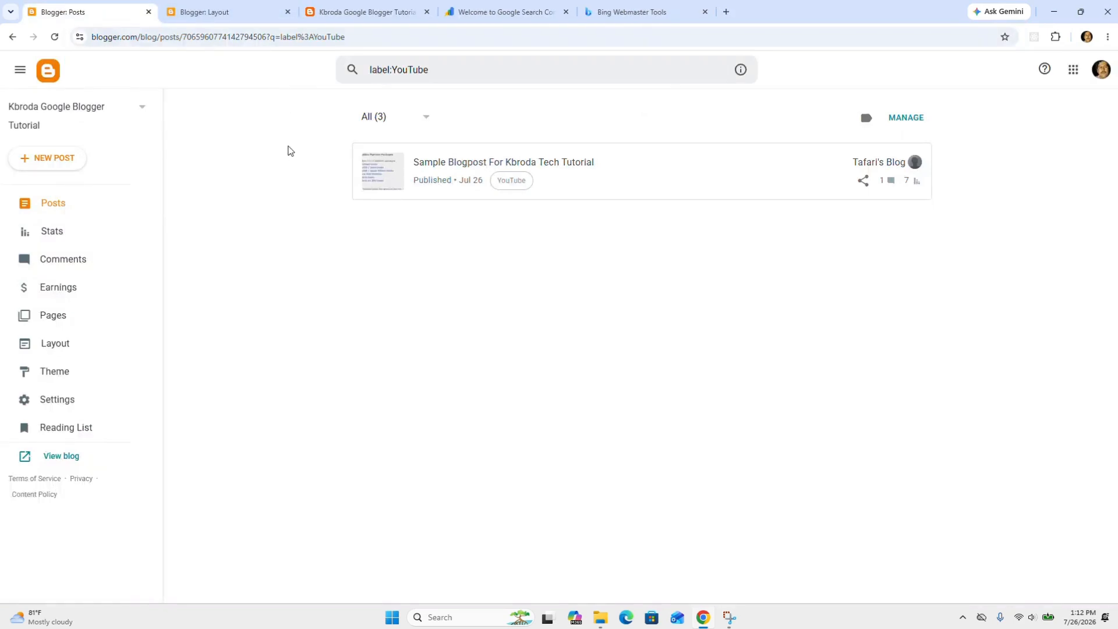
pyautogui.click(233, 16)
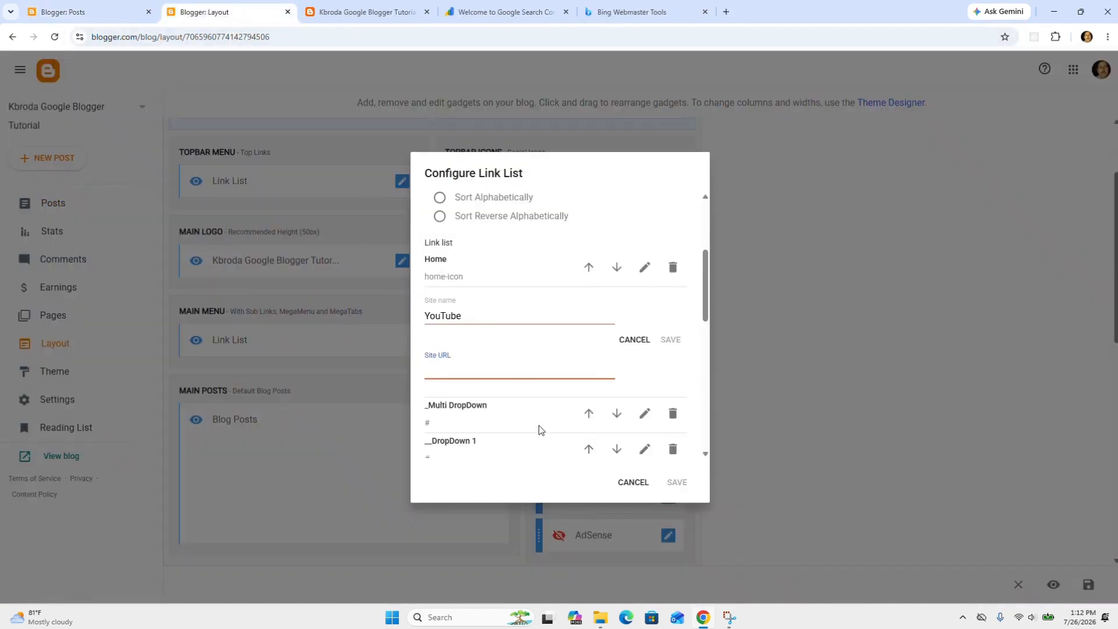
pyautogui.hotkey('ctrl', 'v')
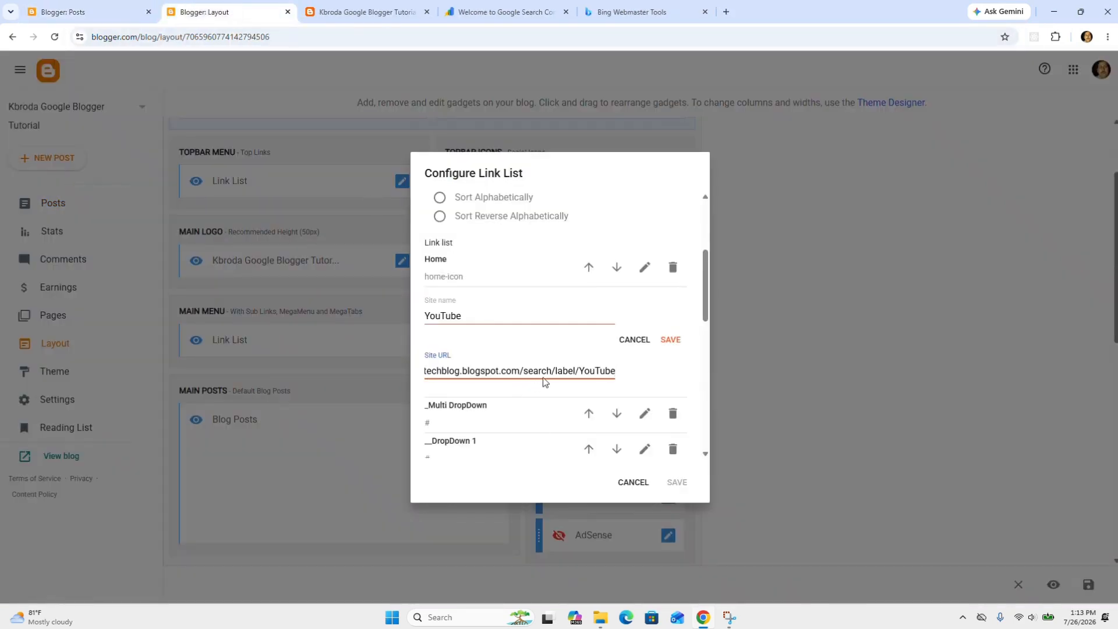
pyautogui.click(673, 340)
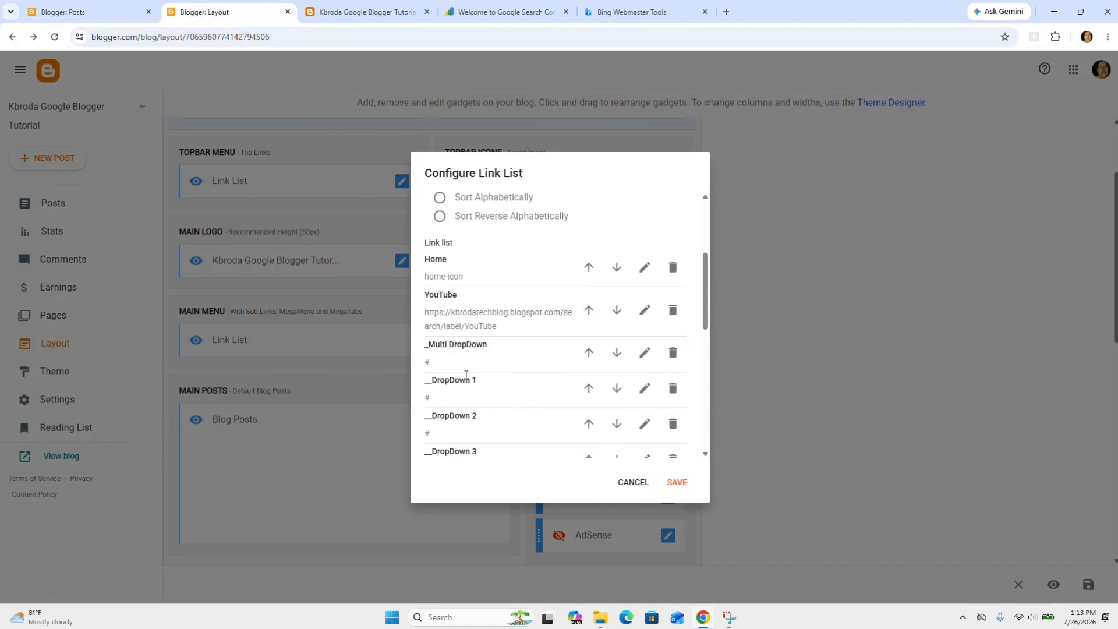
# - Review the remaining menu entries, then save the link list gadget and the blog layout
pyautogui.scroll(-2, 469, 373)
pyautogui.scroll(2, 475, 302)
pyautogui.scroll(-1, 460, 361)
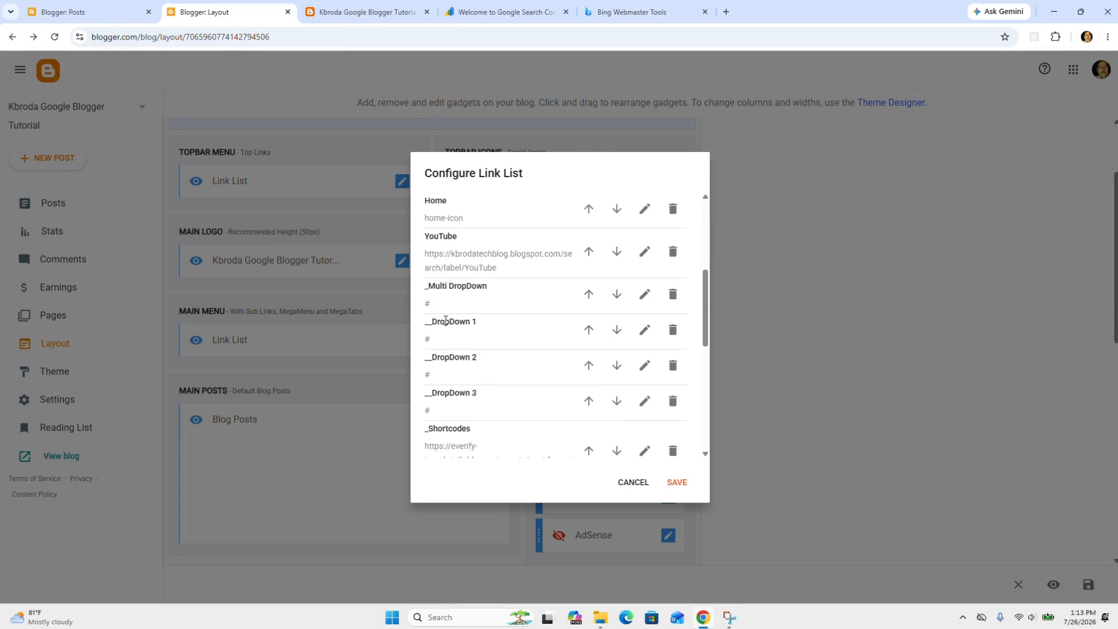
pyautogui.click(676, 483)
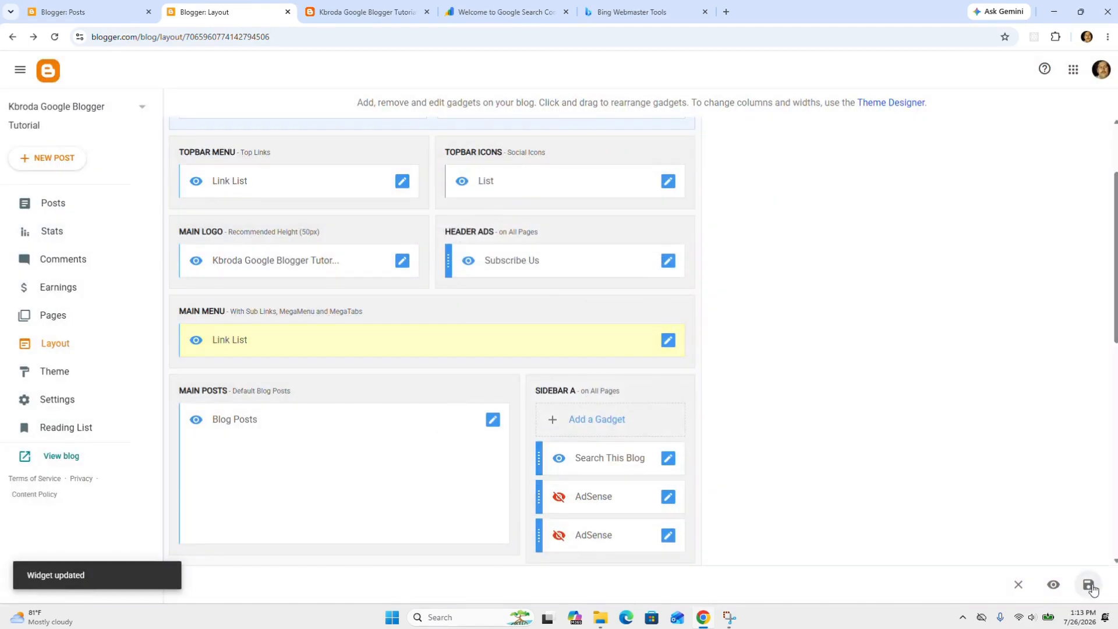
pyautogui.click(1091, 587)
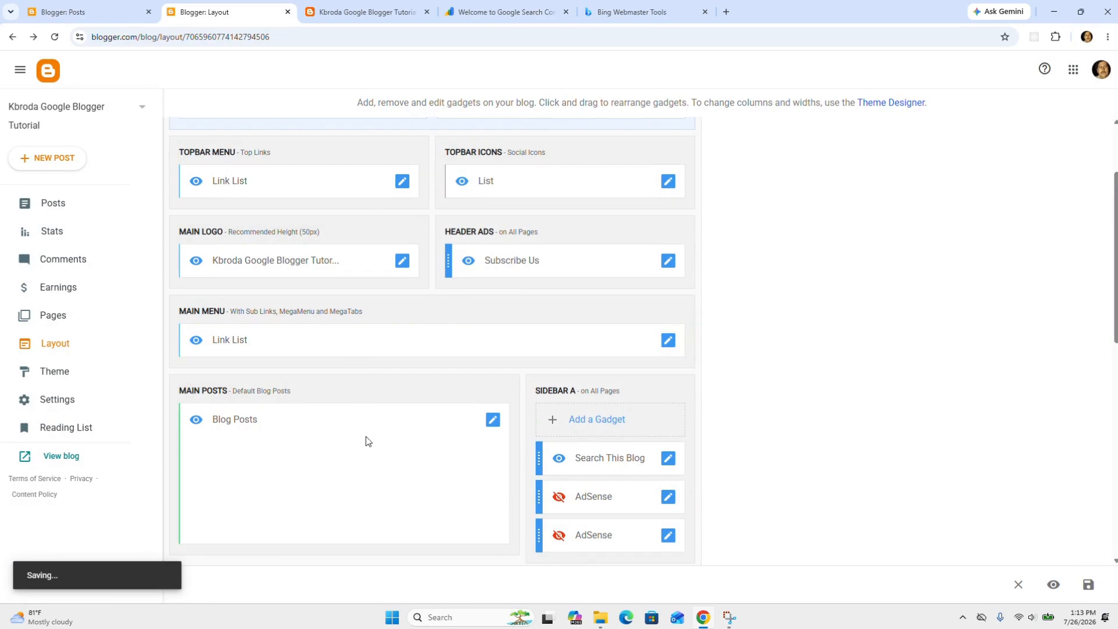
# - Test the YouTube menu link on the live blog and look at the Documentation dropdown beside it
pyautogui.click(371, 8)
pyautogui.moveTo(350, 165)
pyautogui.moveTo(273, 168)
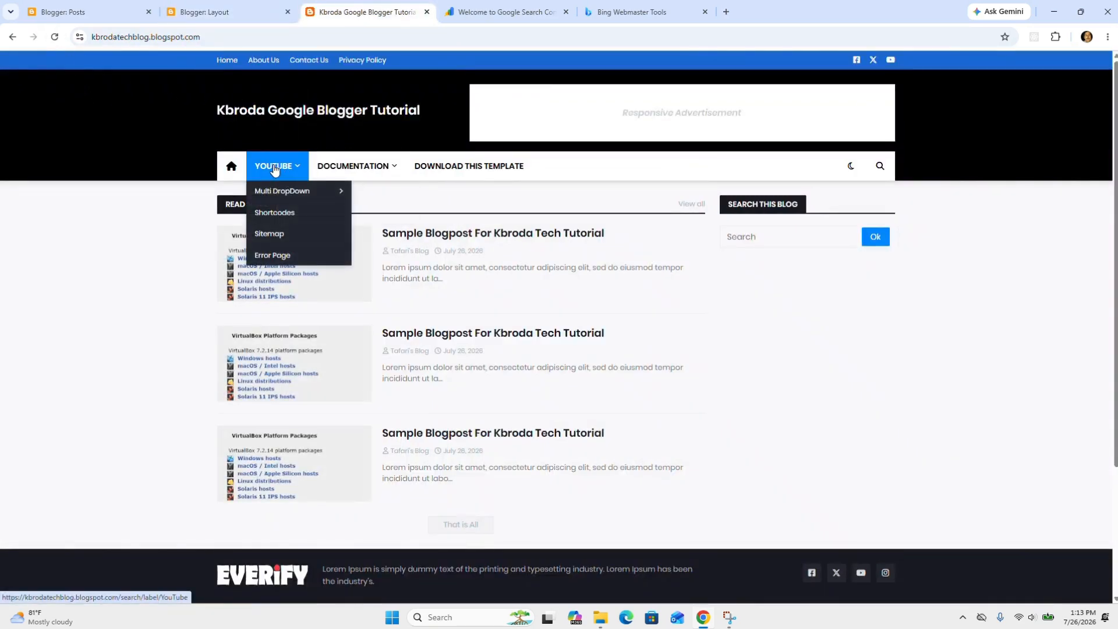
pyautogui.click(274, 168)
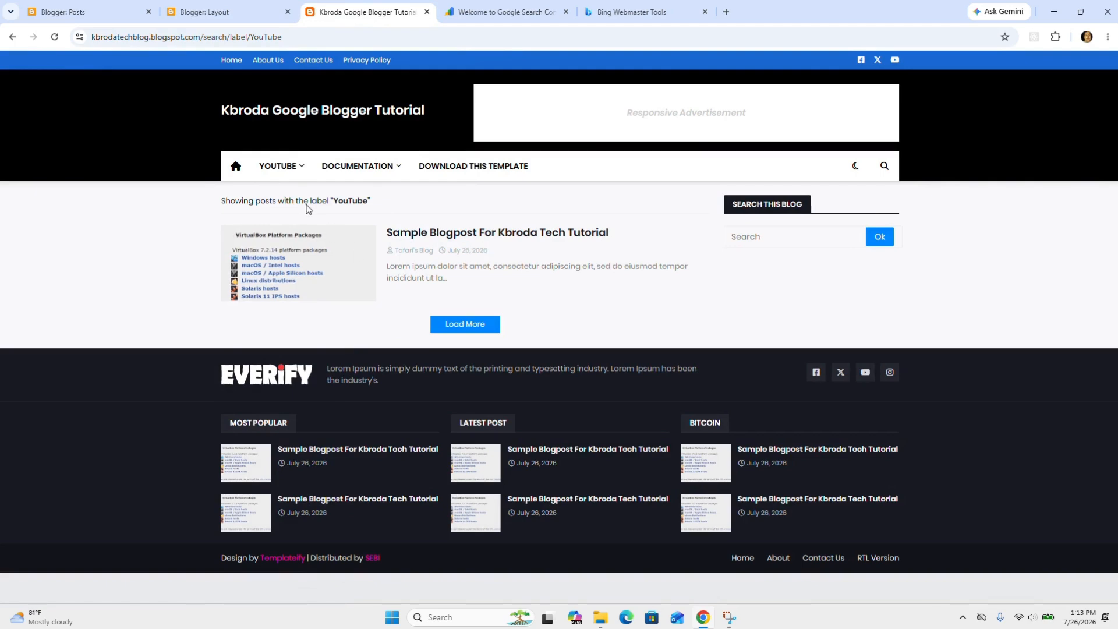
pyautogui.moveTo(288, 166)
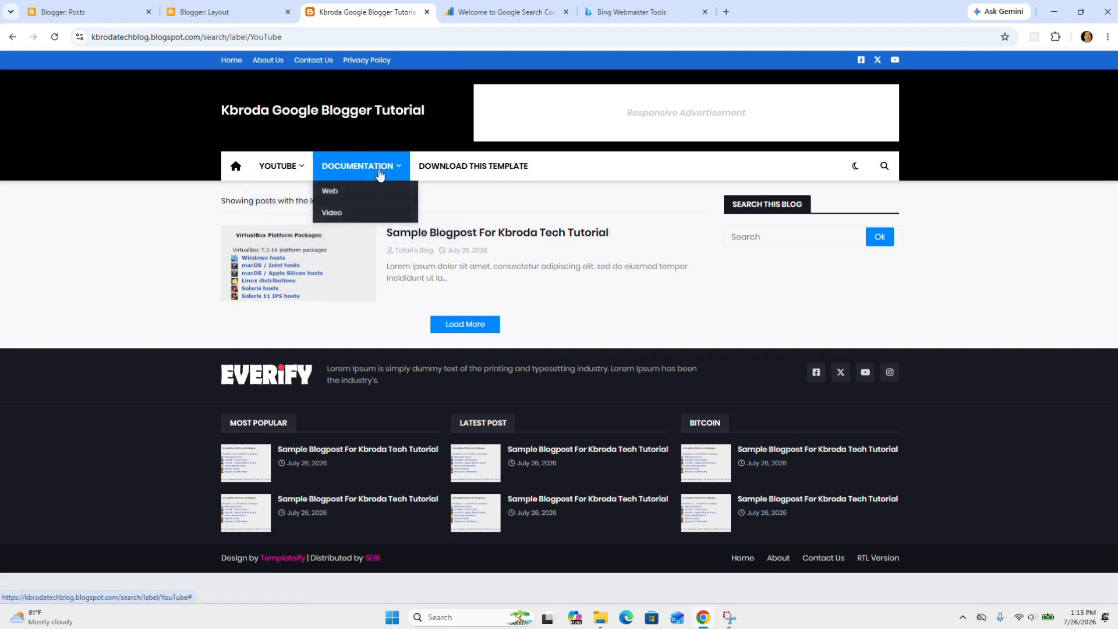
pyautogui.moveTo(347, 167)
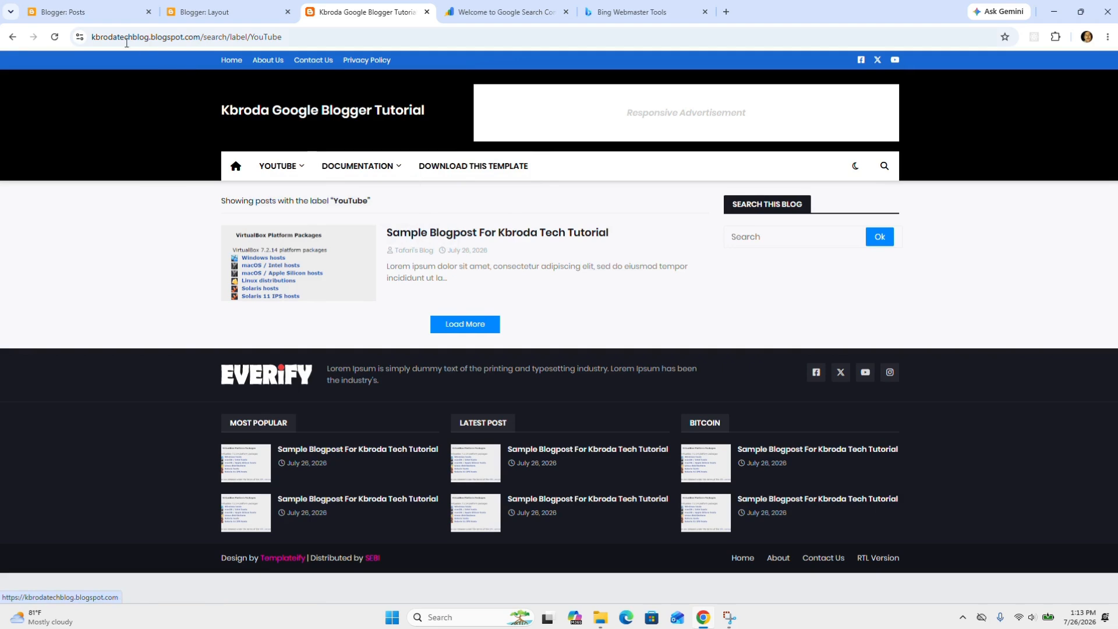
# - Return to the unfiltered list of all posts and look at the label on each one
pyautogui.click(76, 12)
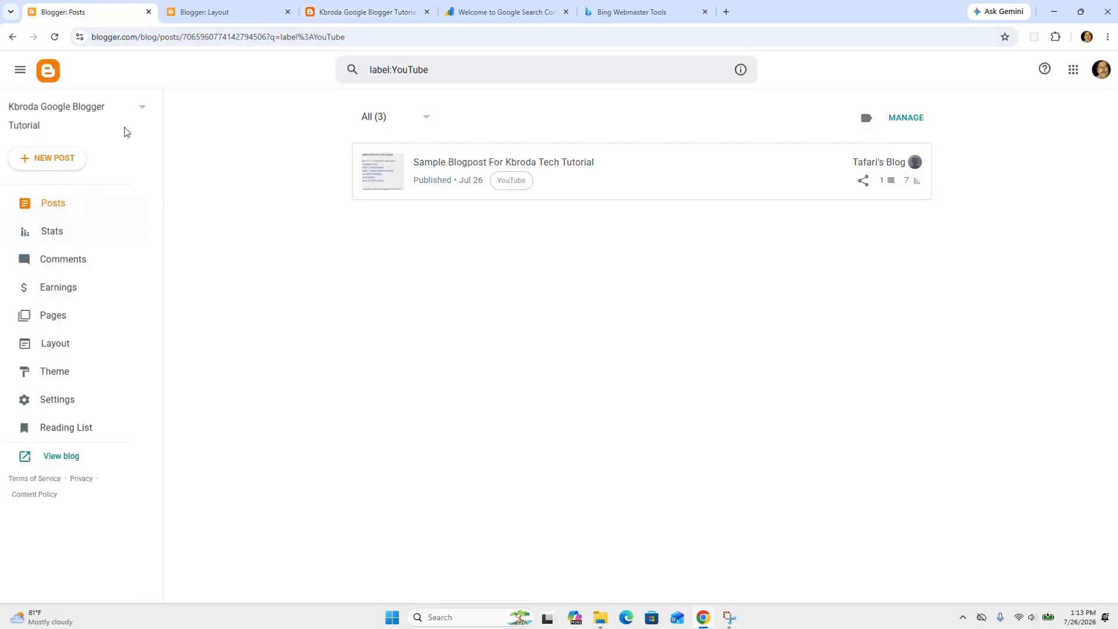
pyautogui.click(13, 37)
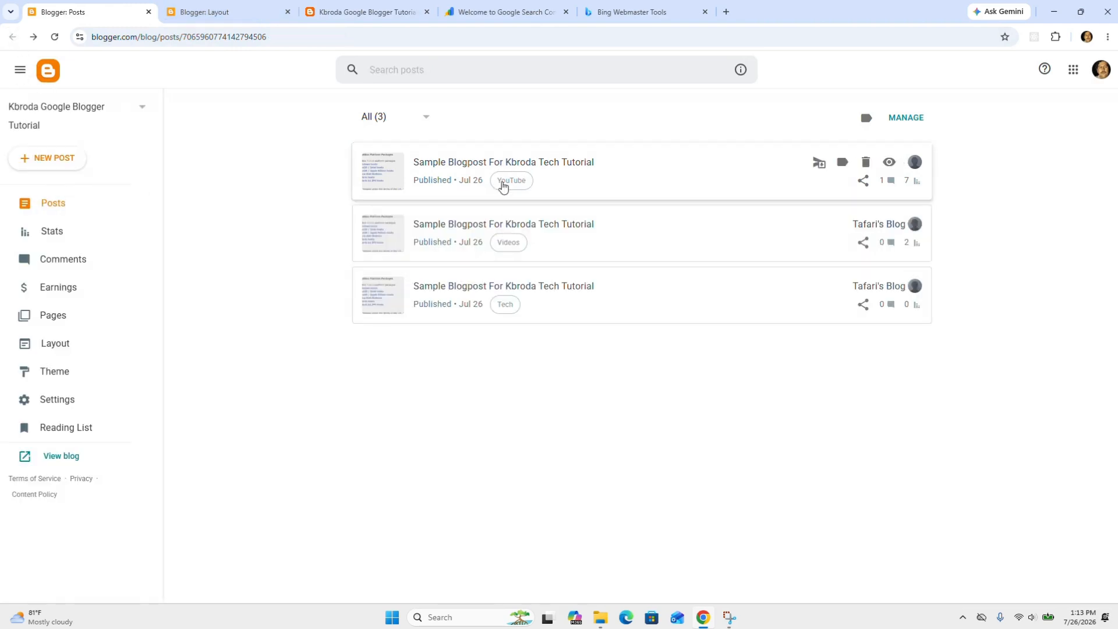
# - In the layout's main menu link list, rename the Documentation entry to Video and clear its site URL
pyautogui.click(218, 13)
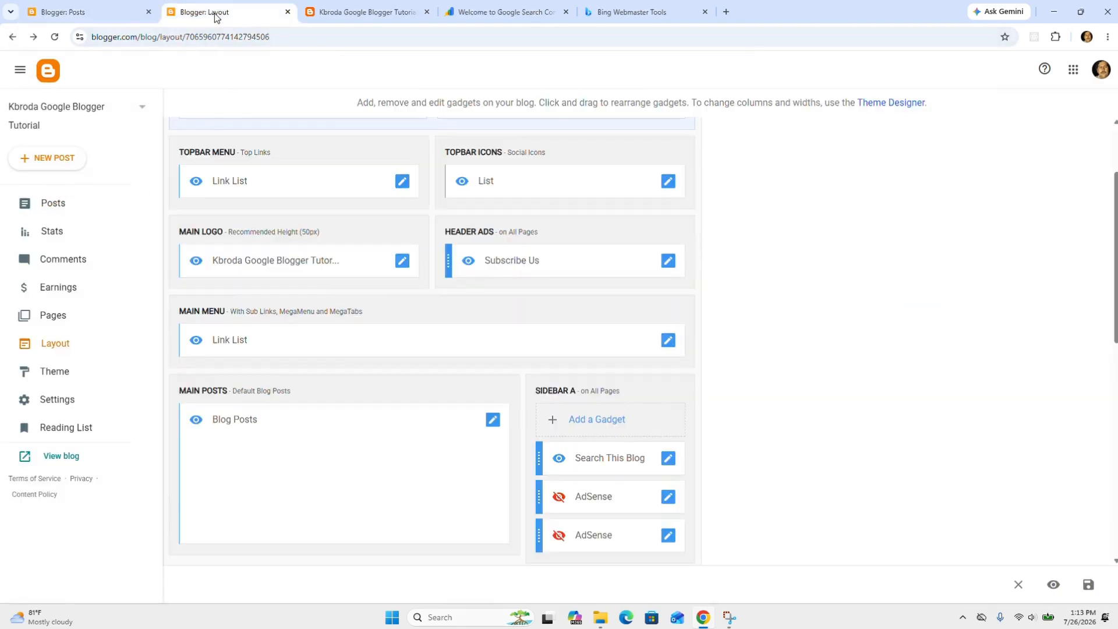
pyautogui.click(668, 342)
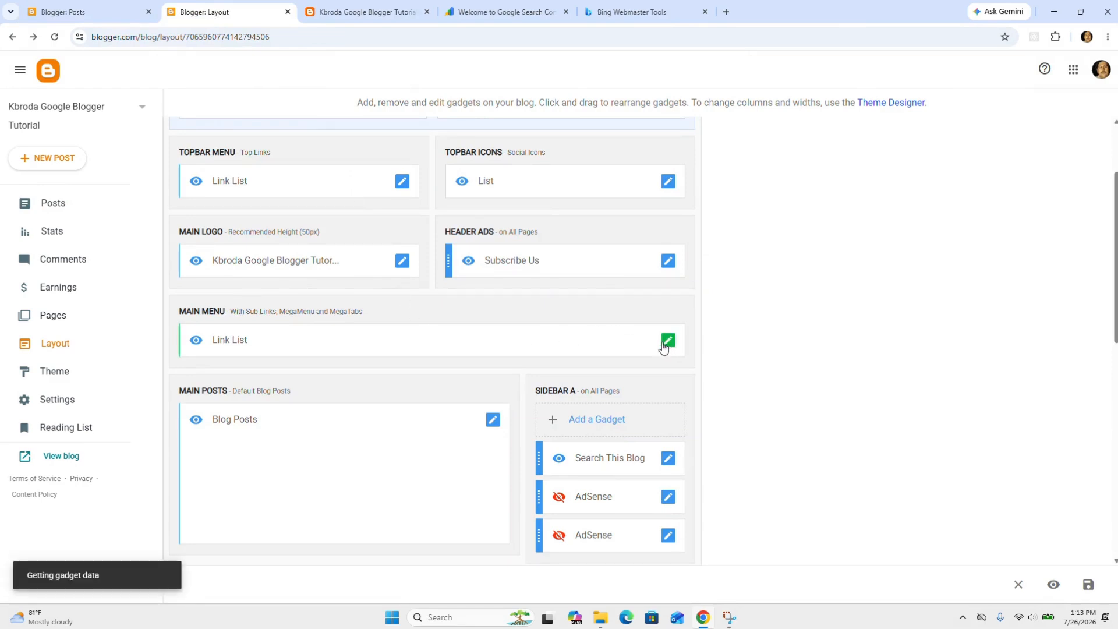
pyautogui.scroll(-10, 587, 367)
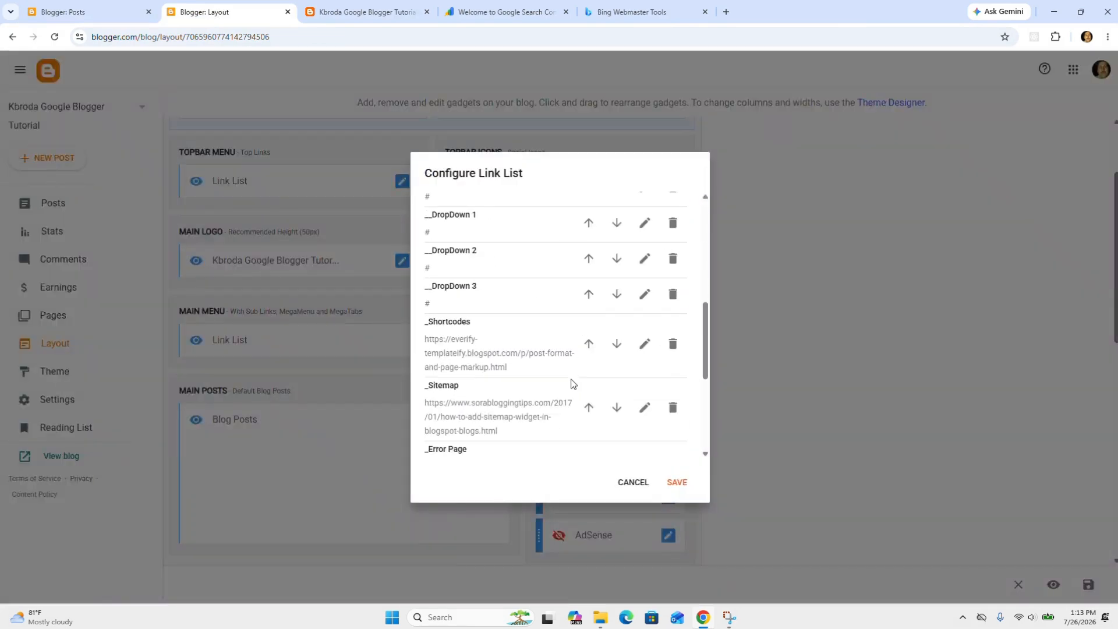
pyautogui.scroll(-3, 540, 374)
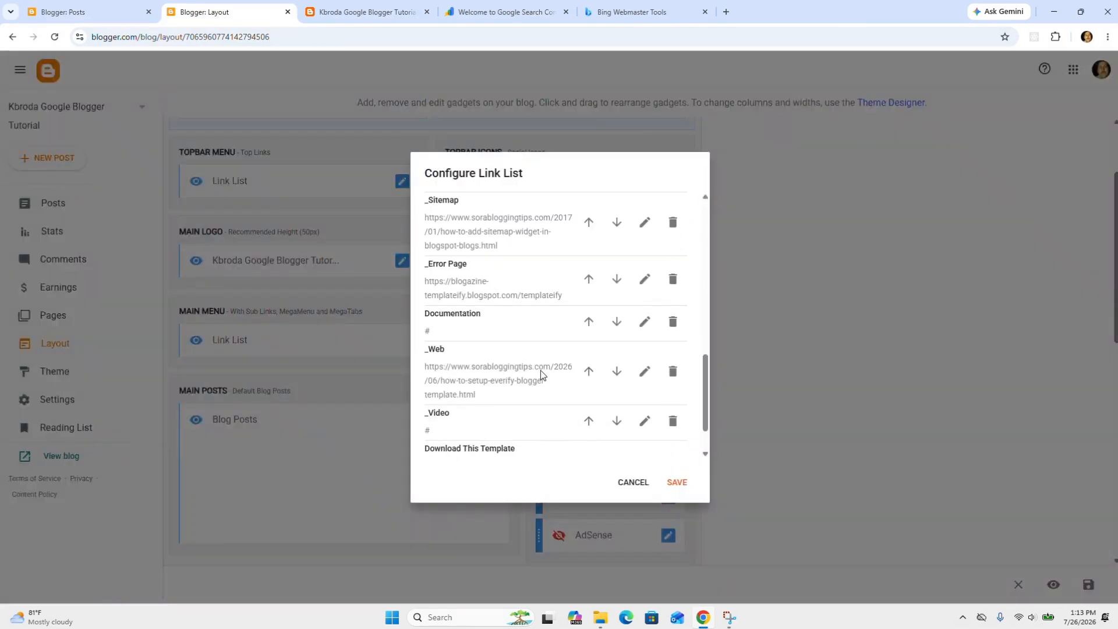
pyautogui.click(385, 5)
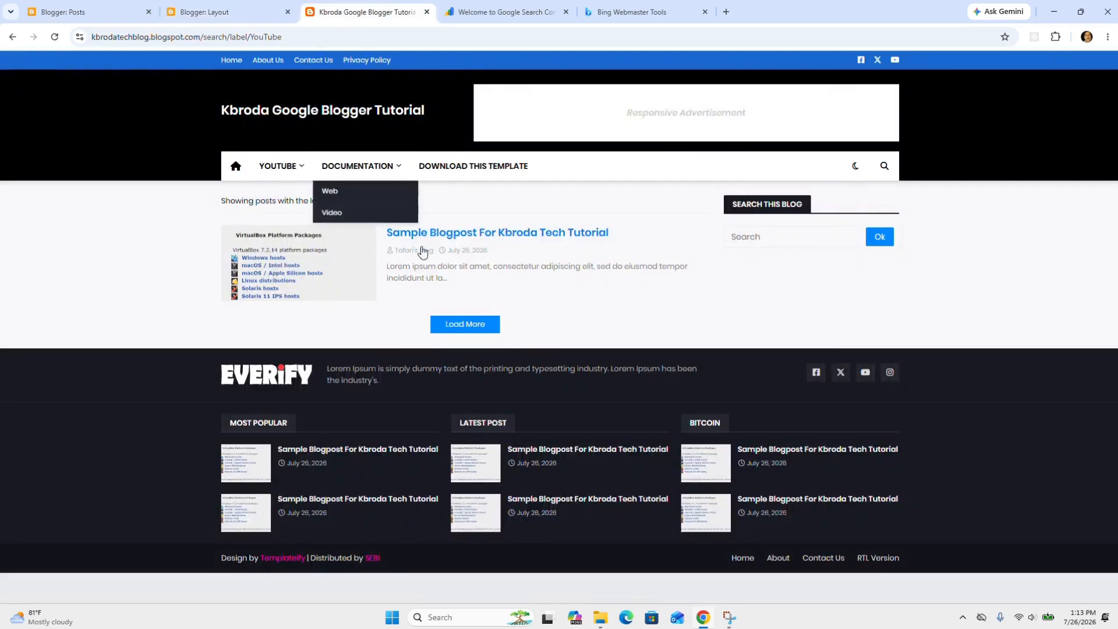
pyautogui.click(205, 13)
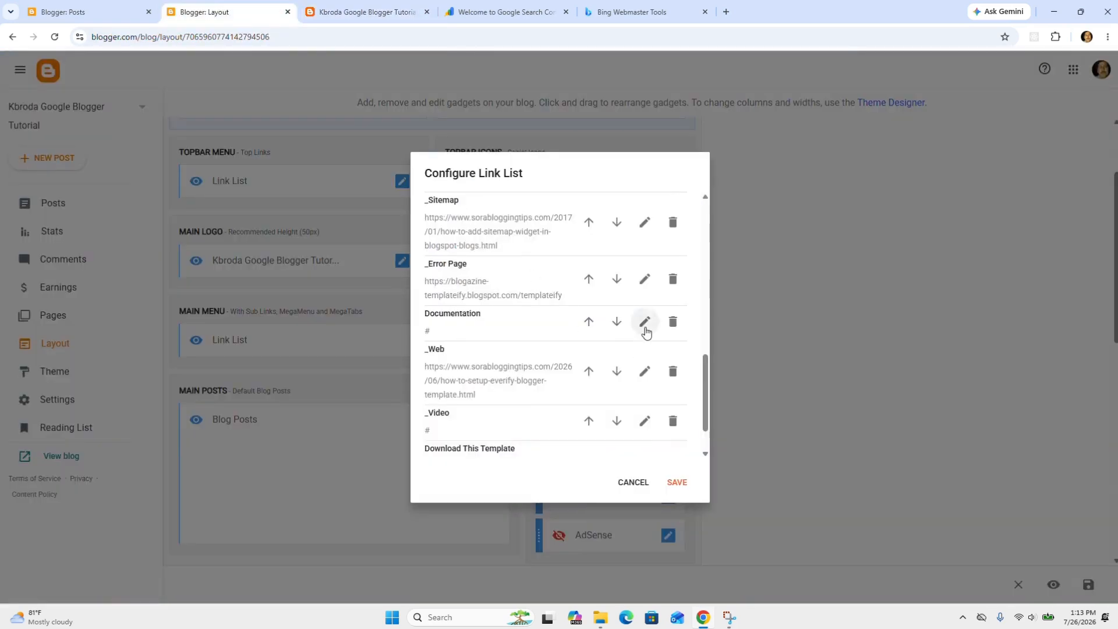
pyautogui.click(644, 322)
pyautogui.doubleClick(505, 336)
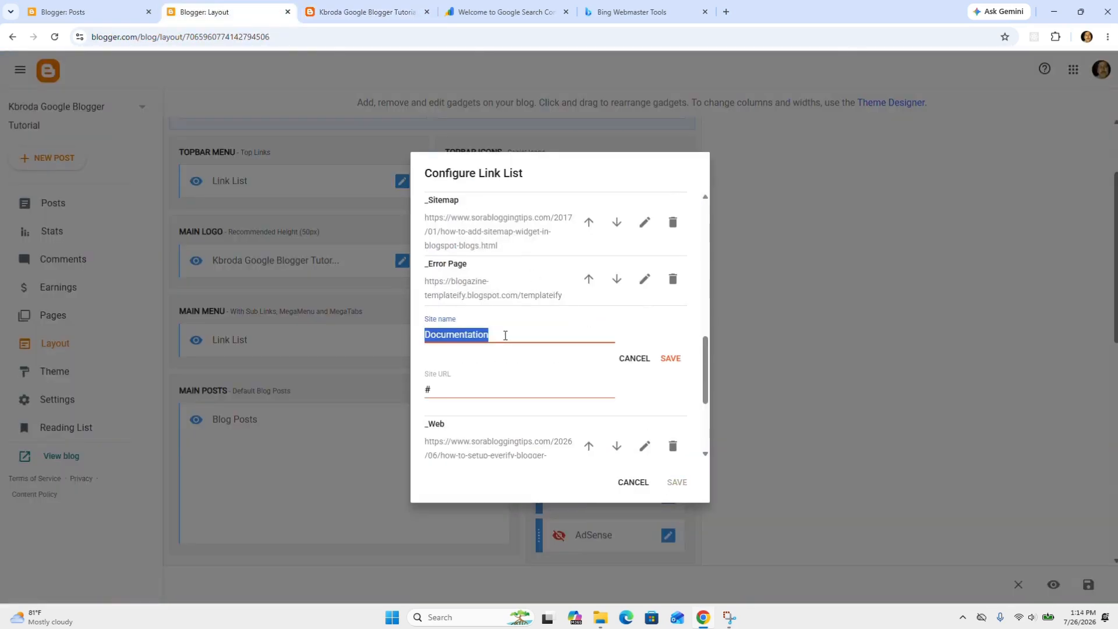
pyautogui.write('Video')
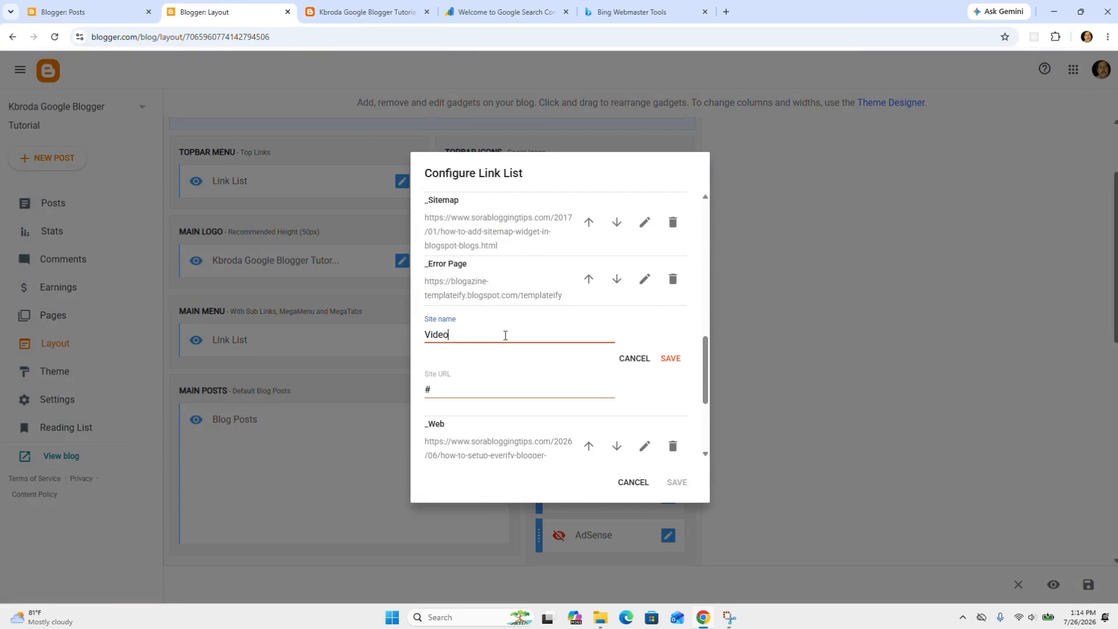
pyautogui.click(484, 396)
pyautogui.press('BackSpace')
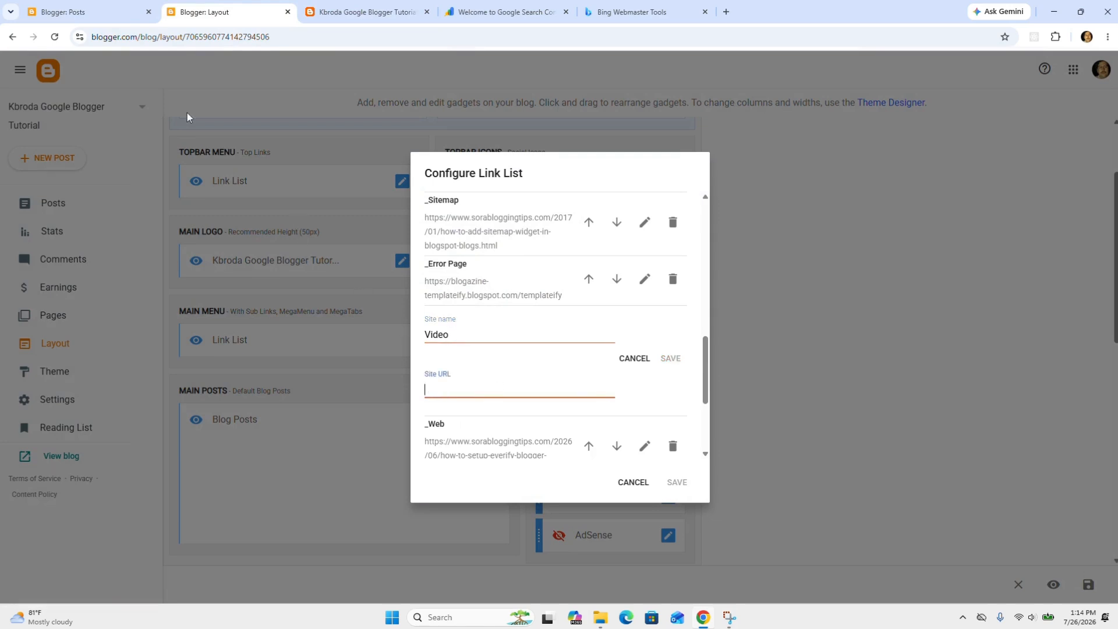
# - View the blog post labelled Videos, open its Videos label page, copy that page's address and close the page
pyautogui.click(104, 12)
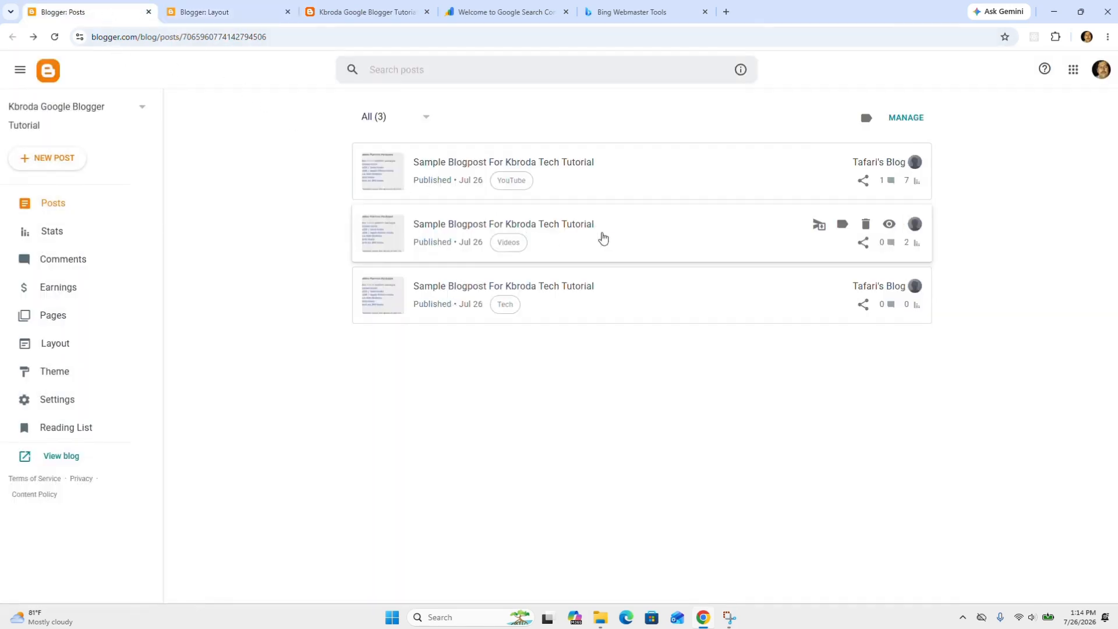
pyautogui.click(889, 225)
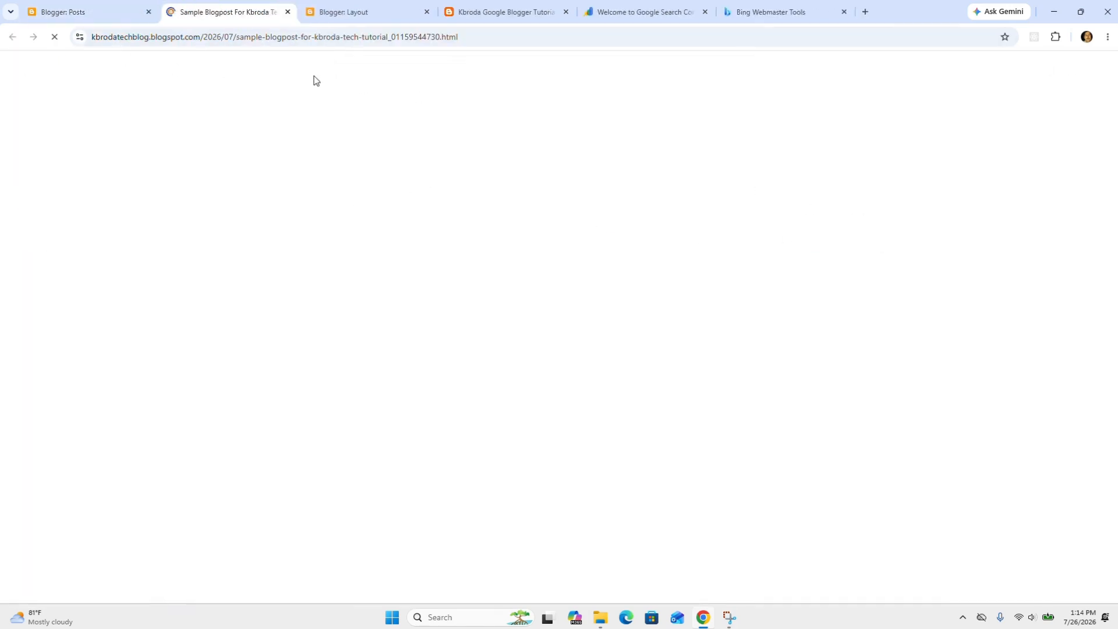
pyautogui.scroll(-10, 320, 175)
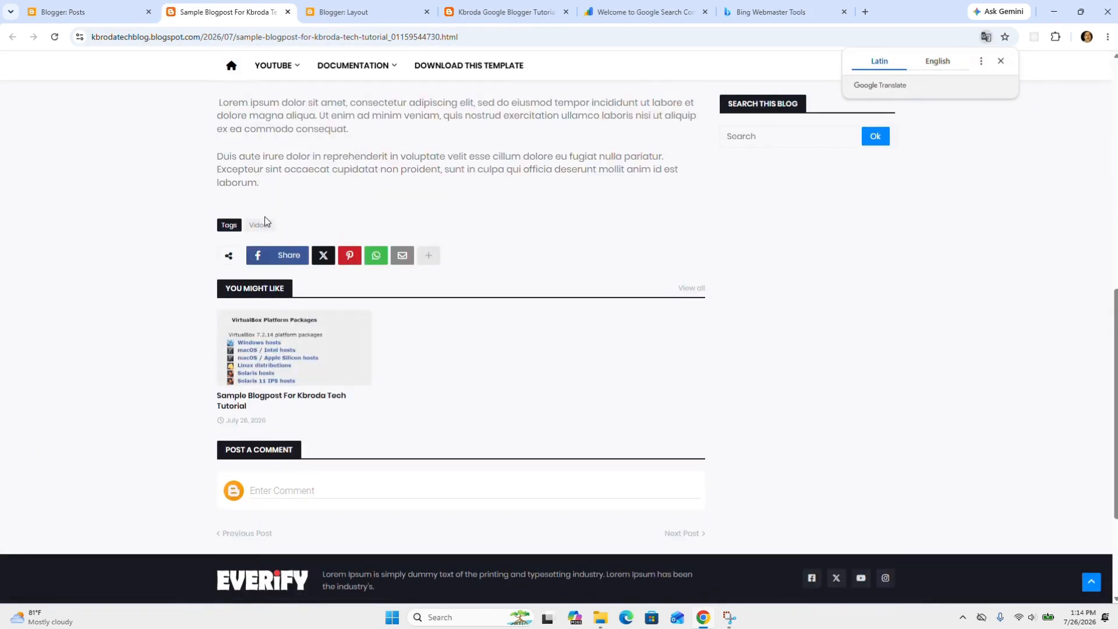
pyautogui.click(264, 227)
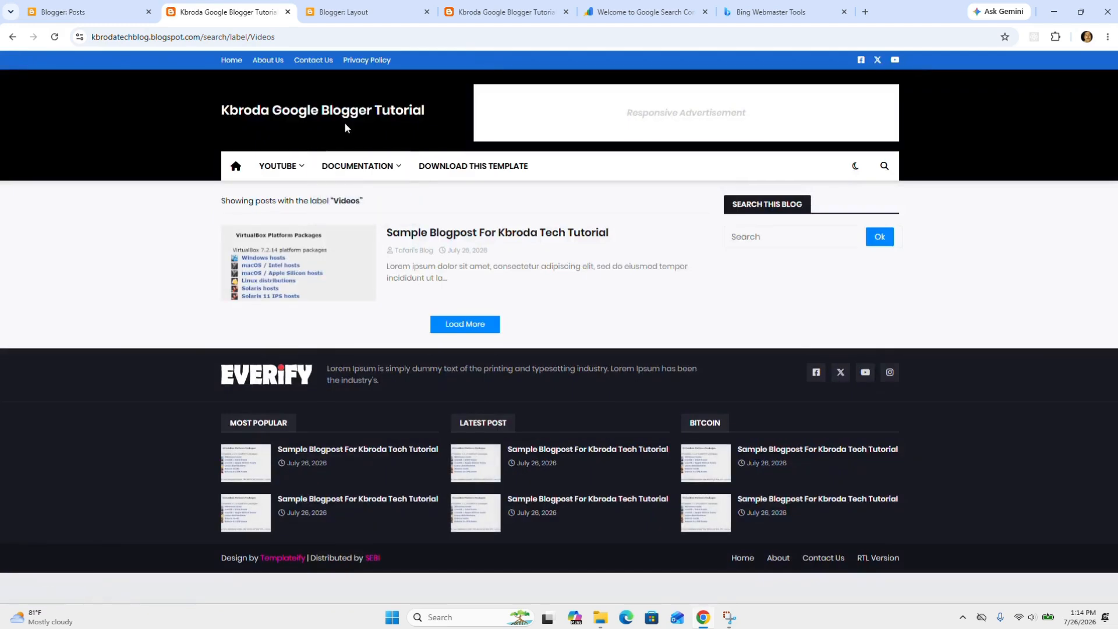
pyautogui.click(330, 36)
pyautogui.hotkey('ctrl', 'c')
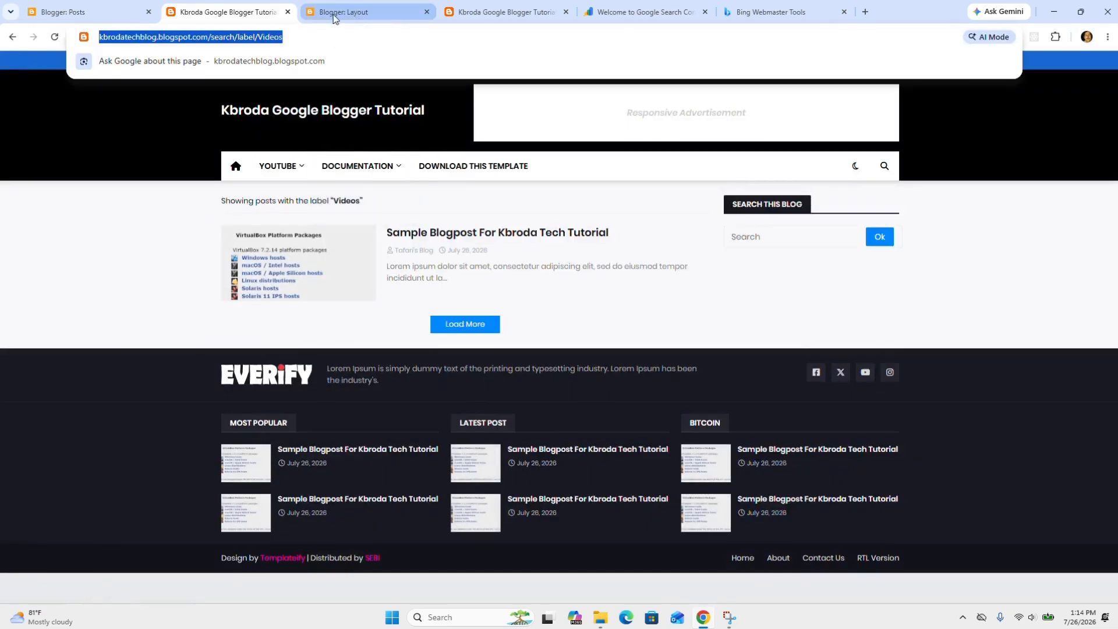
pyautogui.click(288, 12)
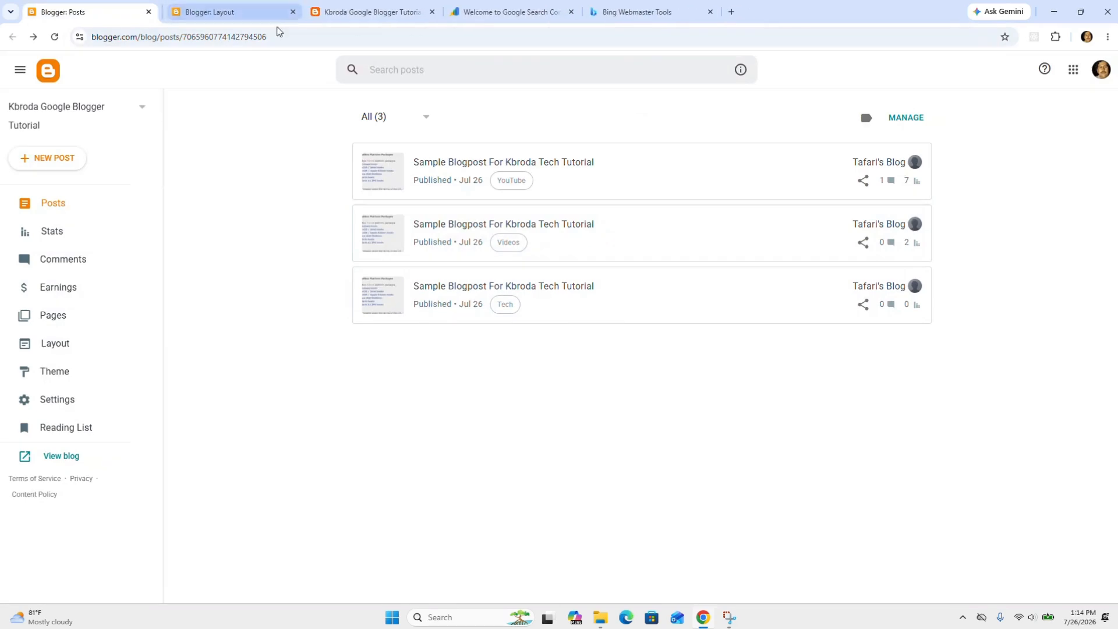
# - Set the Video entry's site URL to the copied kbrodatechblog.blogspot.com/search/label/Videos address, then save the entry and the link list
pyautogui.click(340, 18)
pyautogui.click(245, 18)
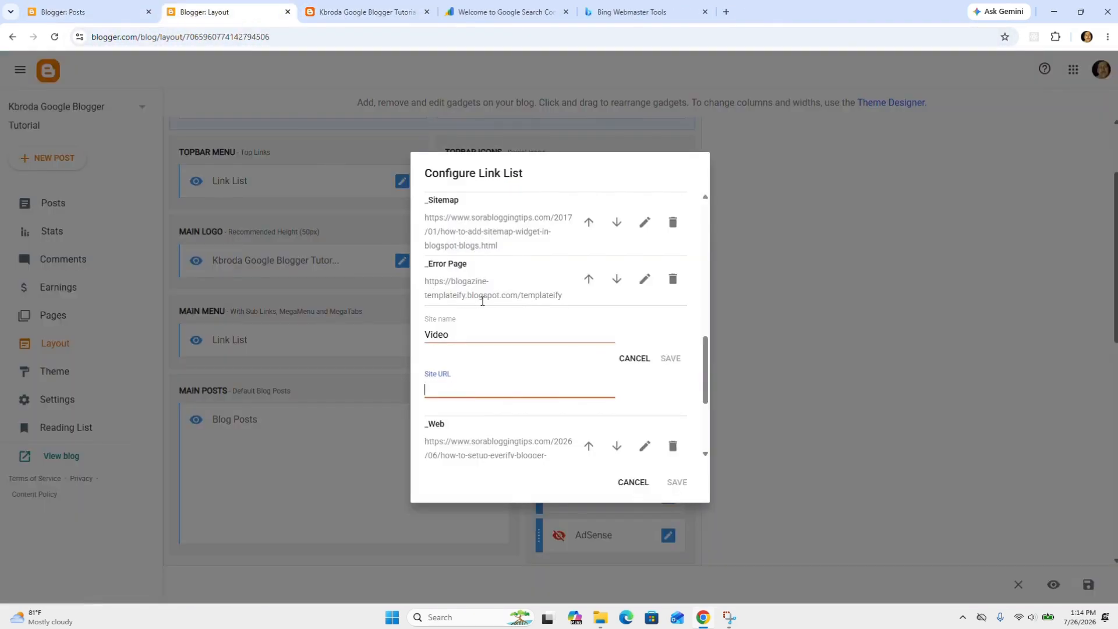
pyautogui.hotkey('ctrl', 'v')
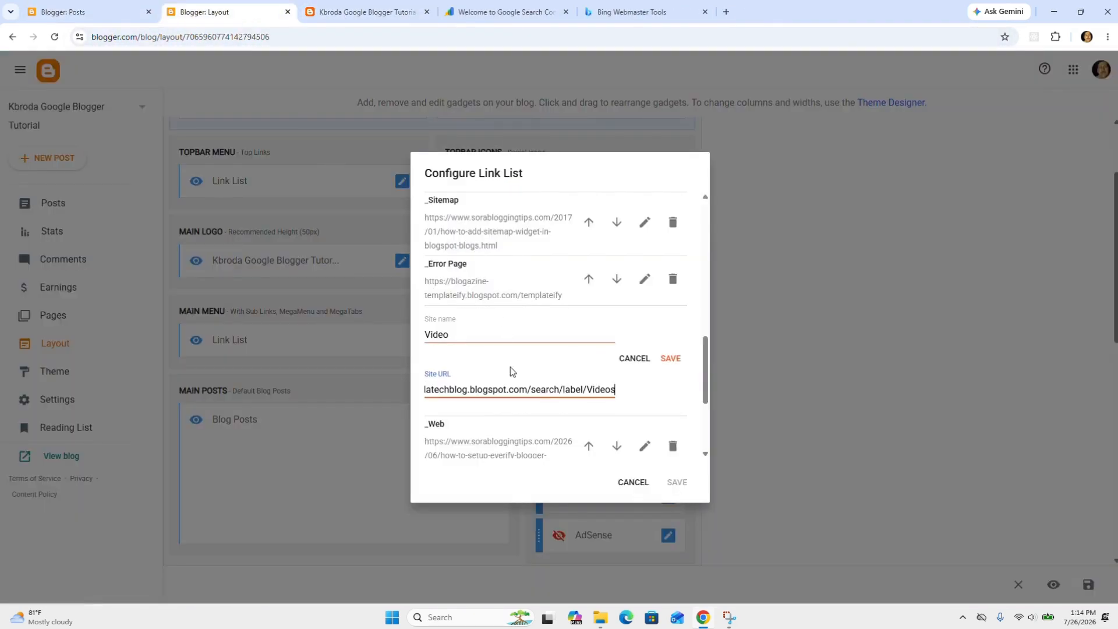
pyautogui.click(669, 358)
pyautogui.click(686, 487)
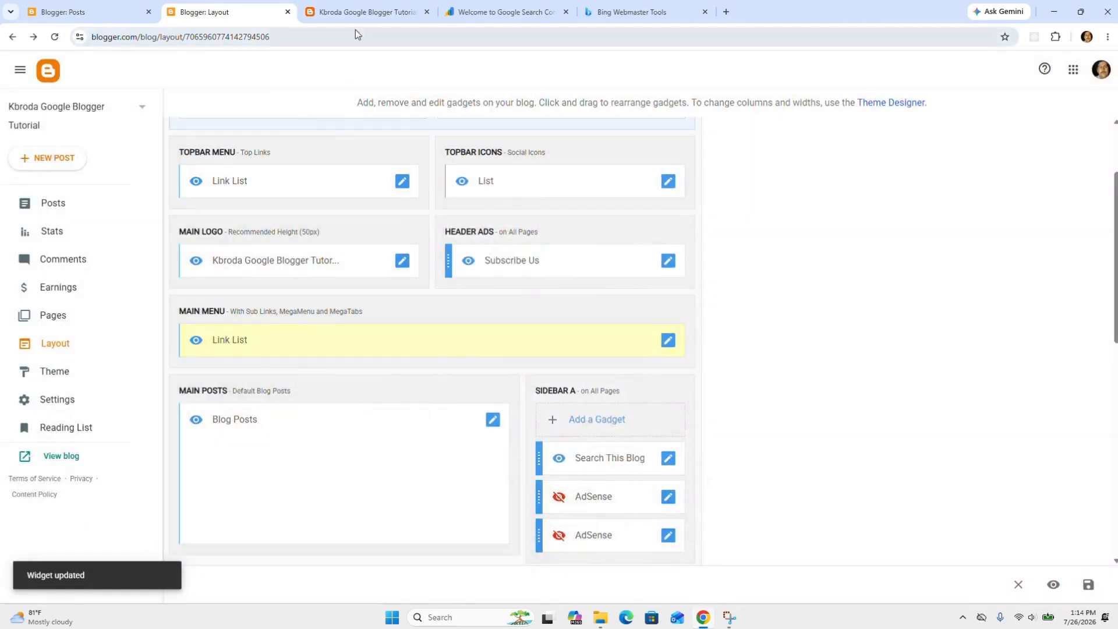
# - Check the renamed Video menu entry on the live blog, including its dropdown and the YouTube dropdown beside it
pyautogui.click(362, 17)
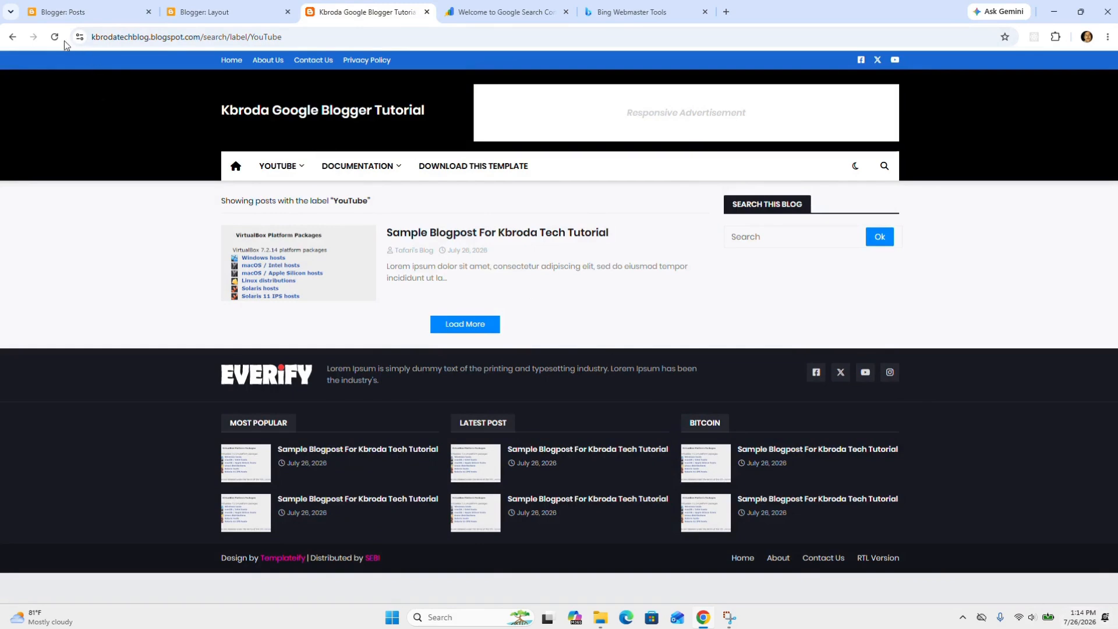
pyautogui.moveTo(326, 171)
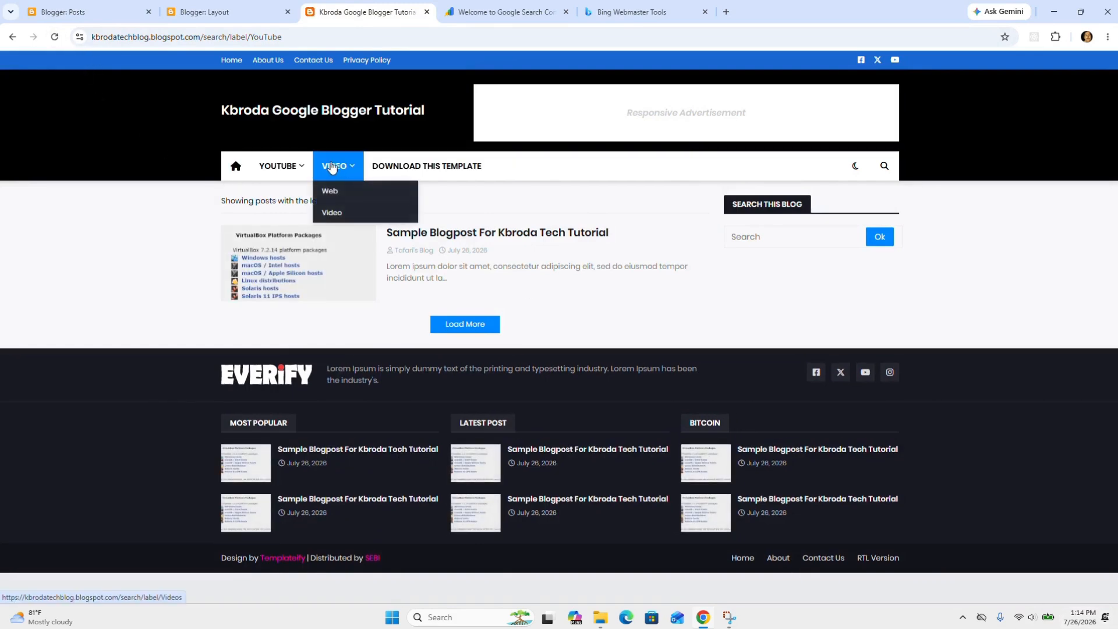
pyautogui.moveTo(285, 169)
pyautogui.moveTo(311, 203)
# - Make the _Web sub-link a top-level main menu entry by renaming it Web, then save the entry and the link list
pyautogui.click(224, 14)
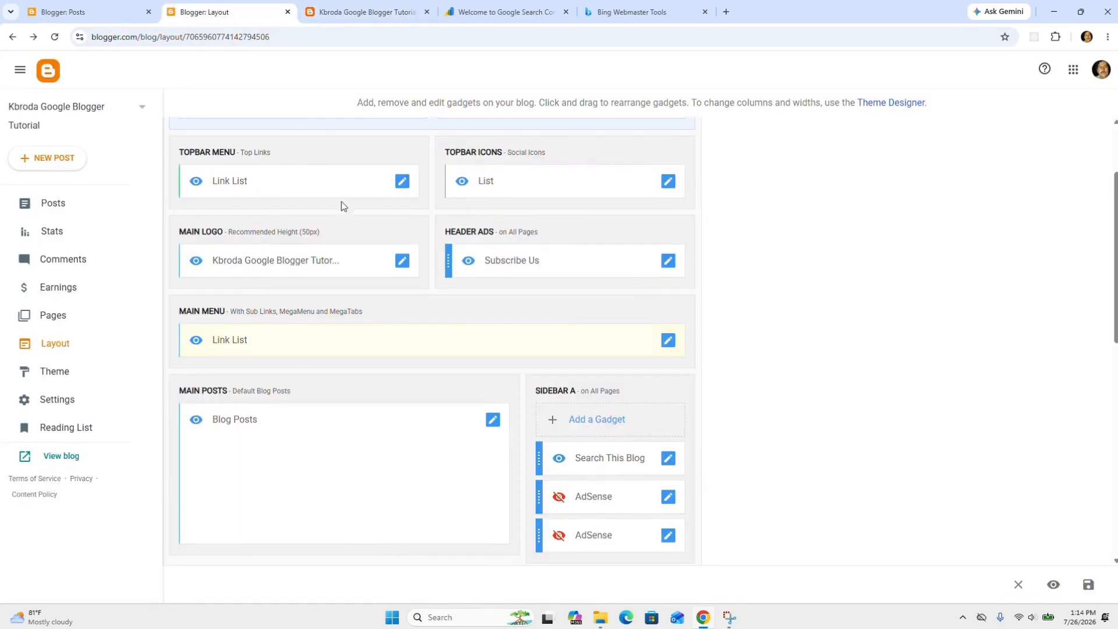
pyautogui.click(669, 342)
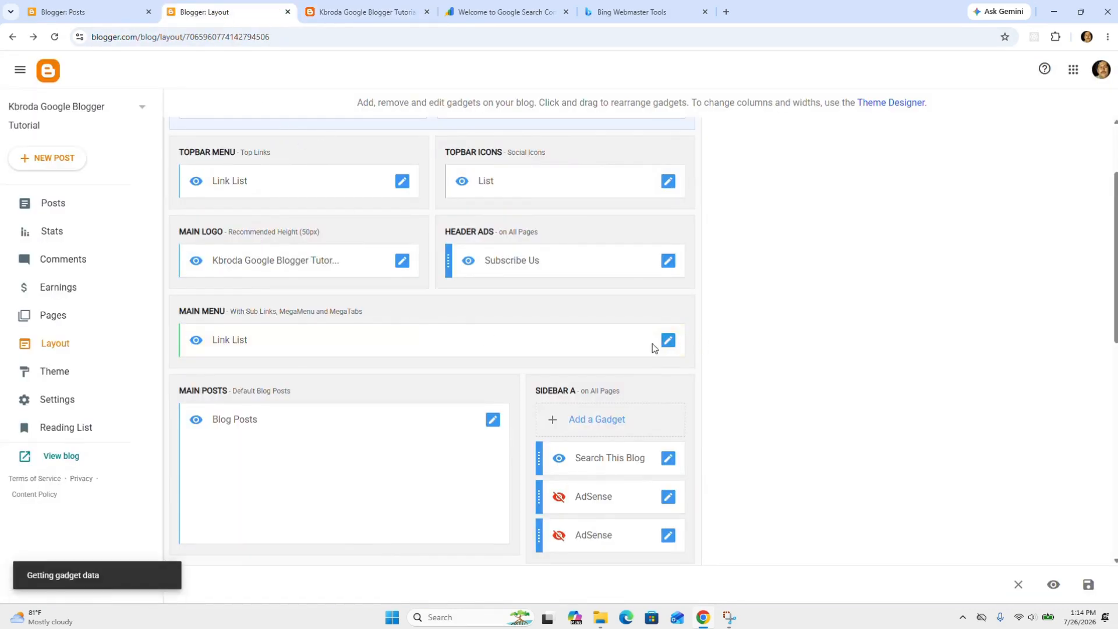
pyautogui.scroll(-4, 547, 329)
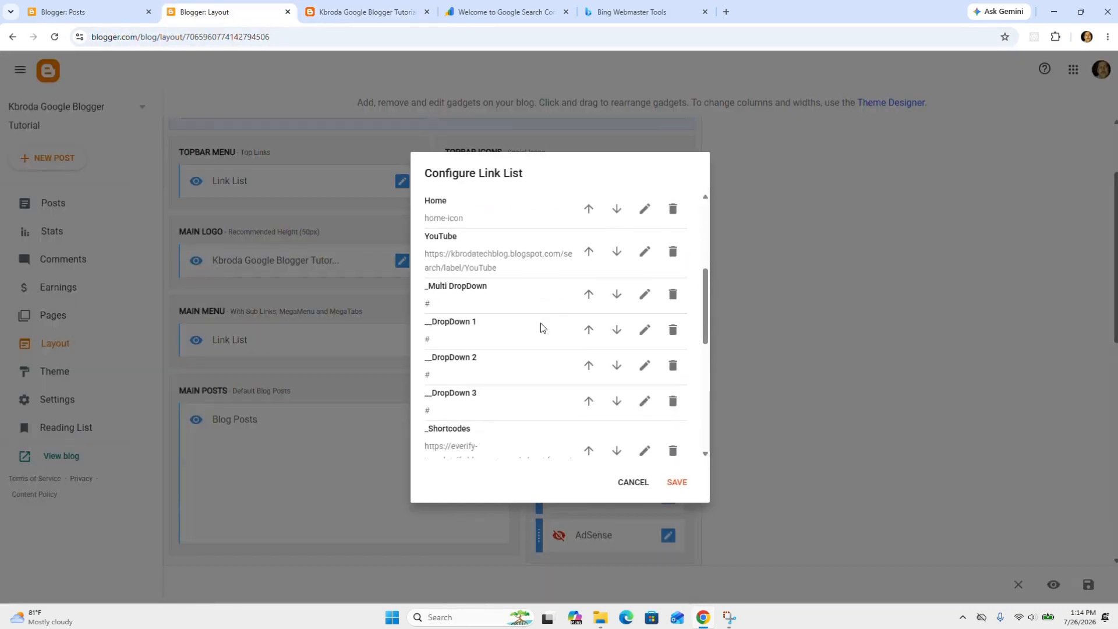
pyautogui.scroll(-3, 583, 344)
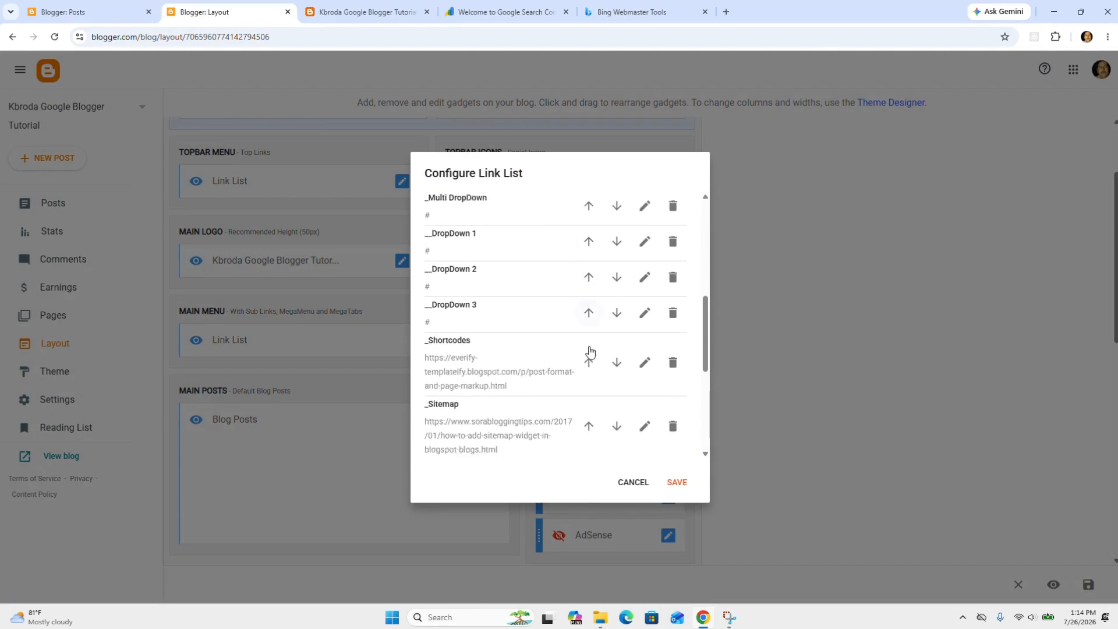
pyautogui.scroll(1, 511, 339)
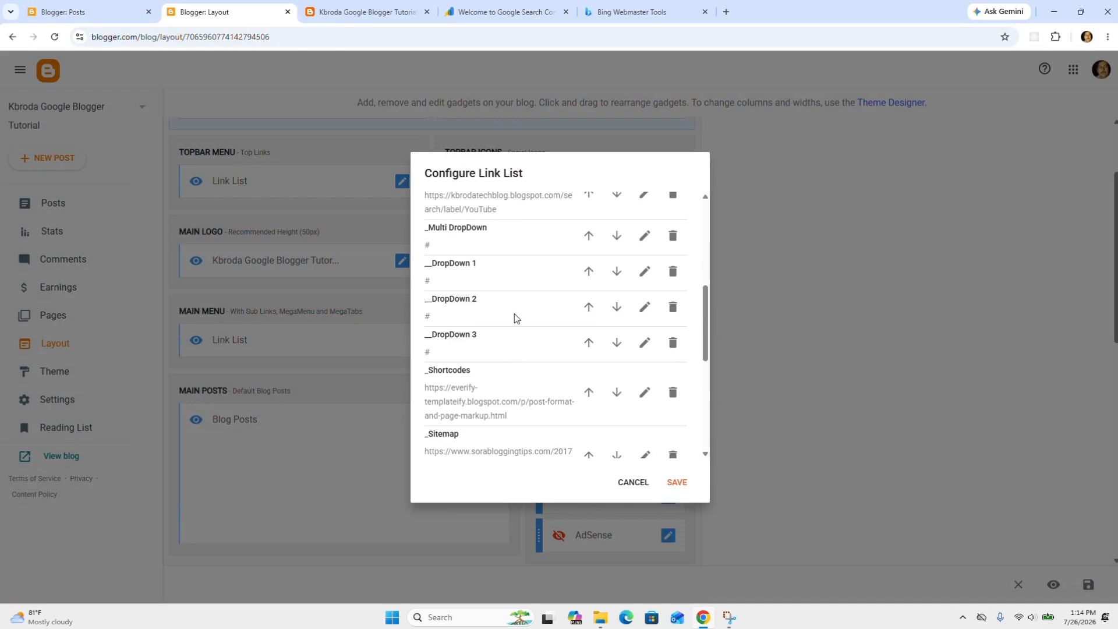
pyautogui.scroll(-6, 515, 318)
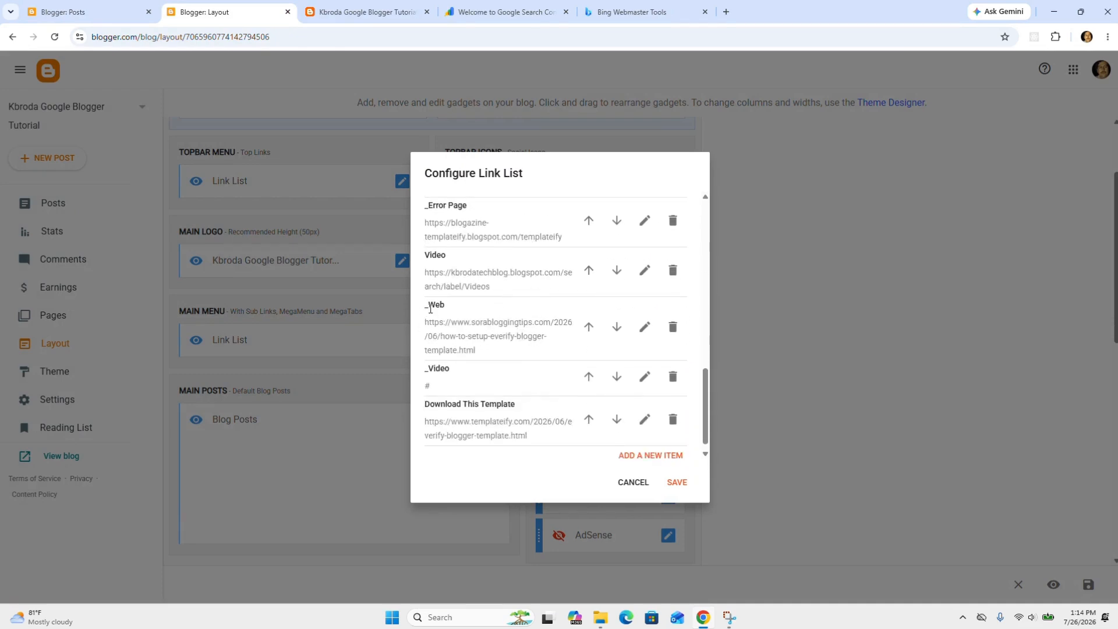
pyautogui.click(644, 326)
pyautogui.click(430, 326)
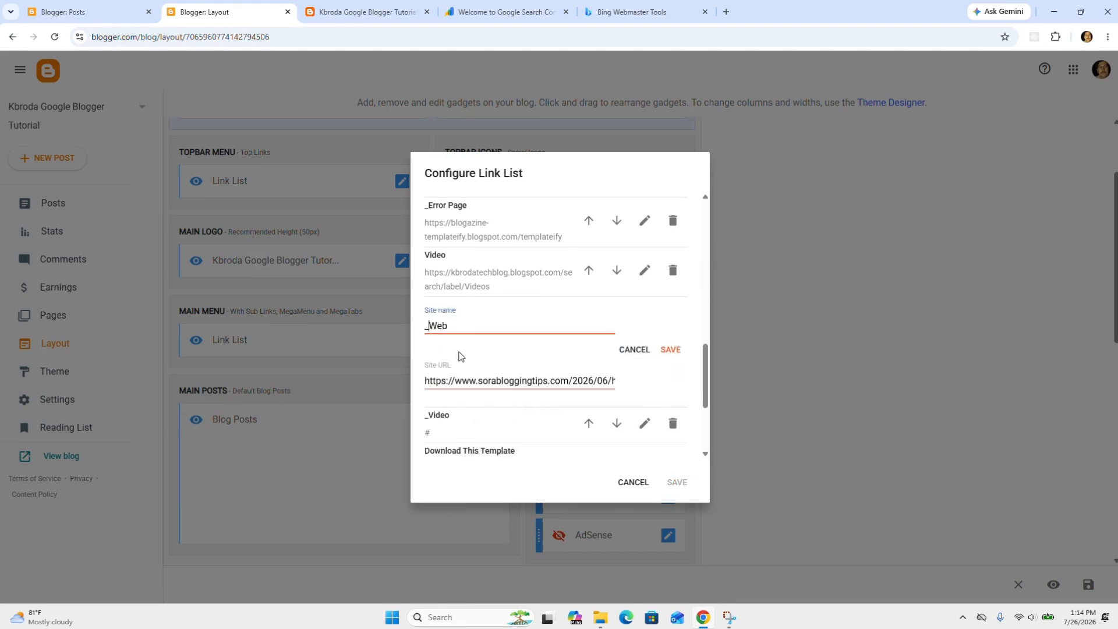
pyautogui.press('BackSpace')
pyautogui.click(674, 357)
pyautogui.click(677, 483)
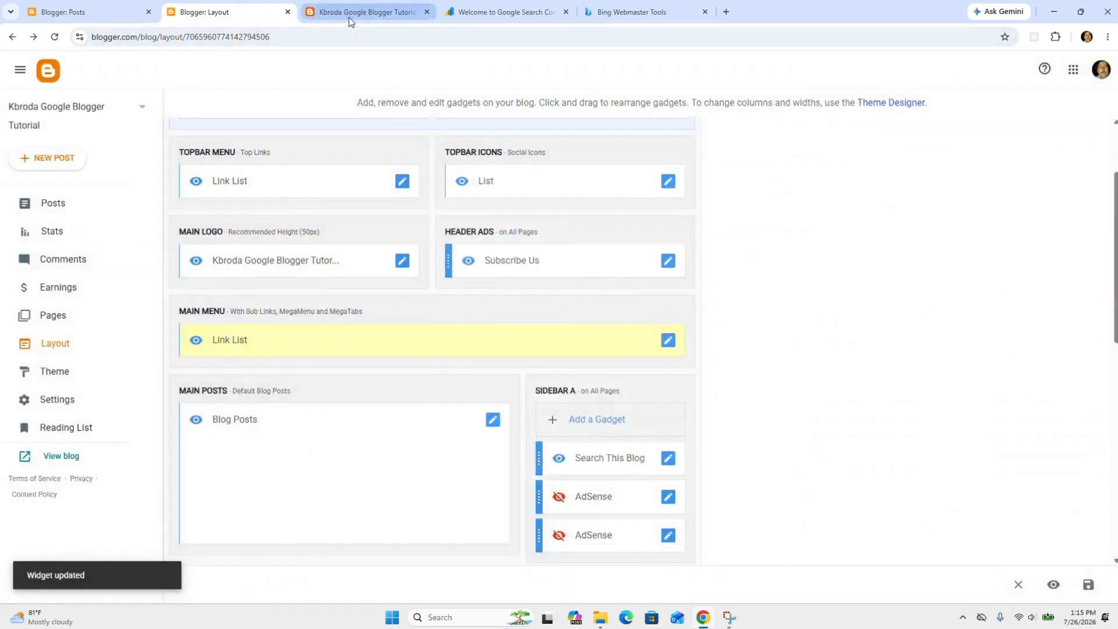
# - Reload the live blog and look at the Video and Web entries in its main menu
pyautogui.click(348, 13)
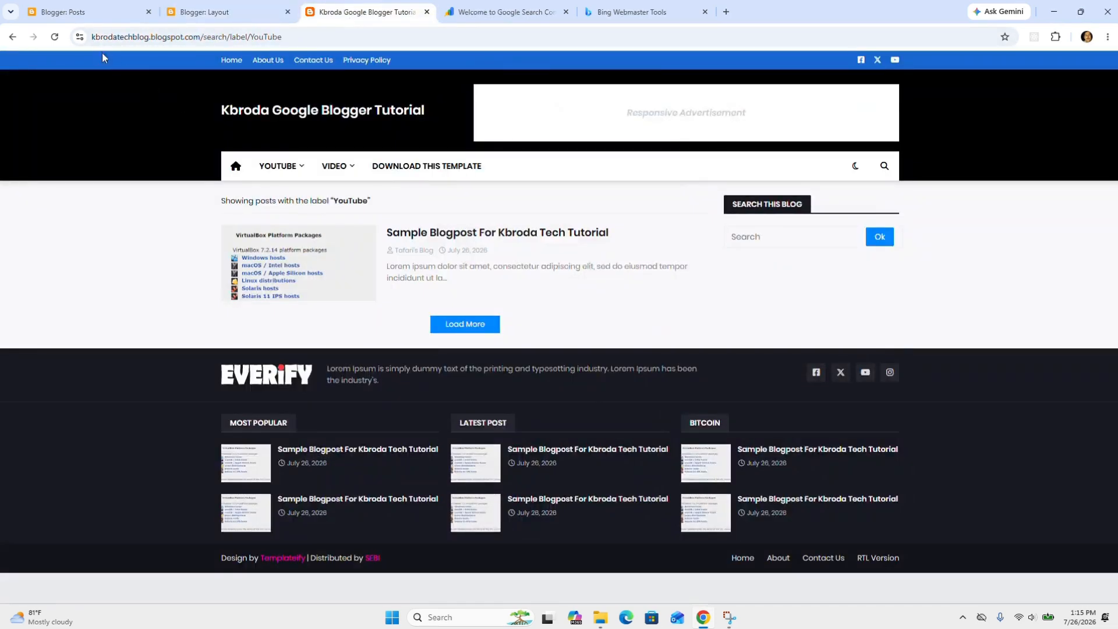
pyautogui.click(55, 37)
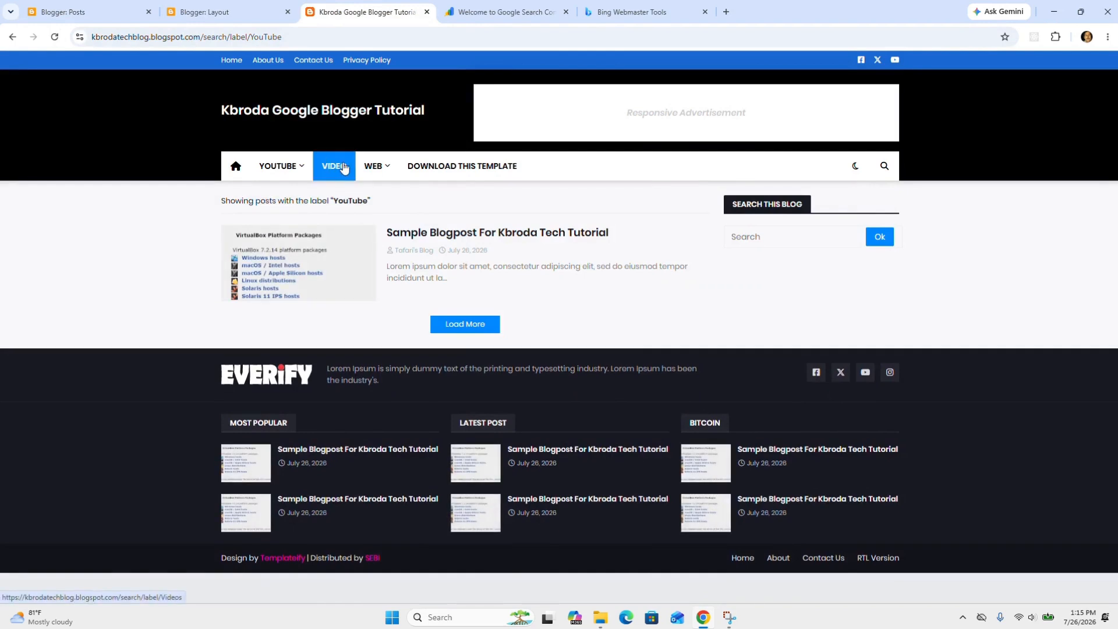
pyautogui.moveTo(376, 168)
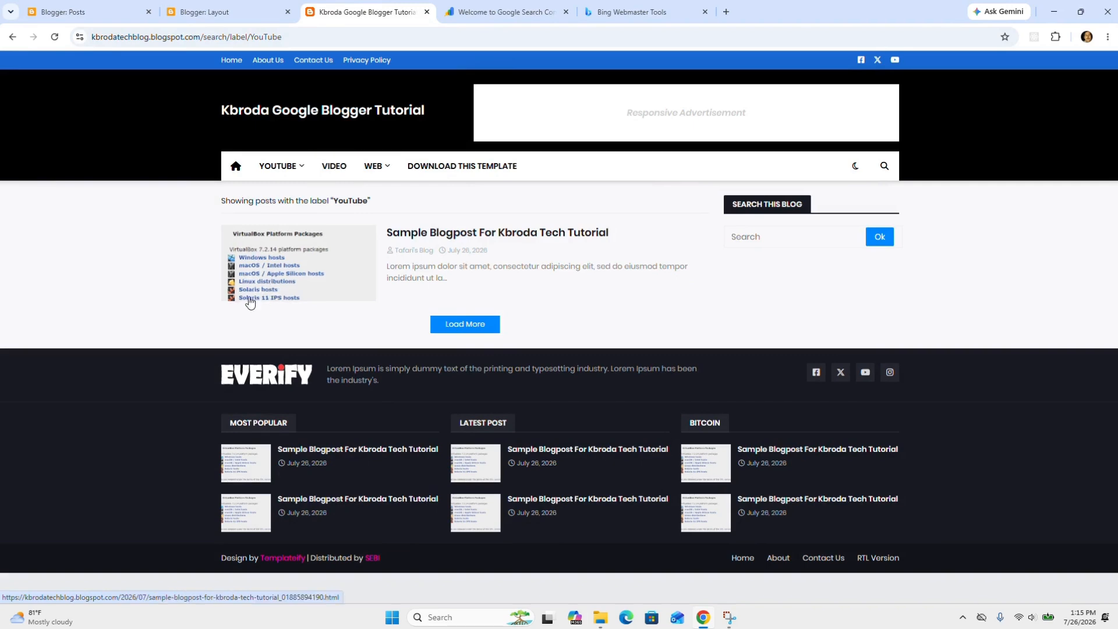
# - Turn the Web menu entry back into a sub-link by renaming it _Web, save the entry and link list, and check the live blog
pyautogui.click(205, 18)
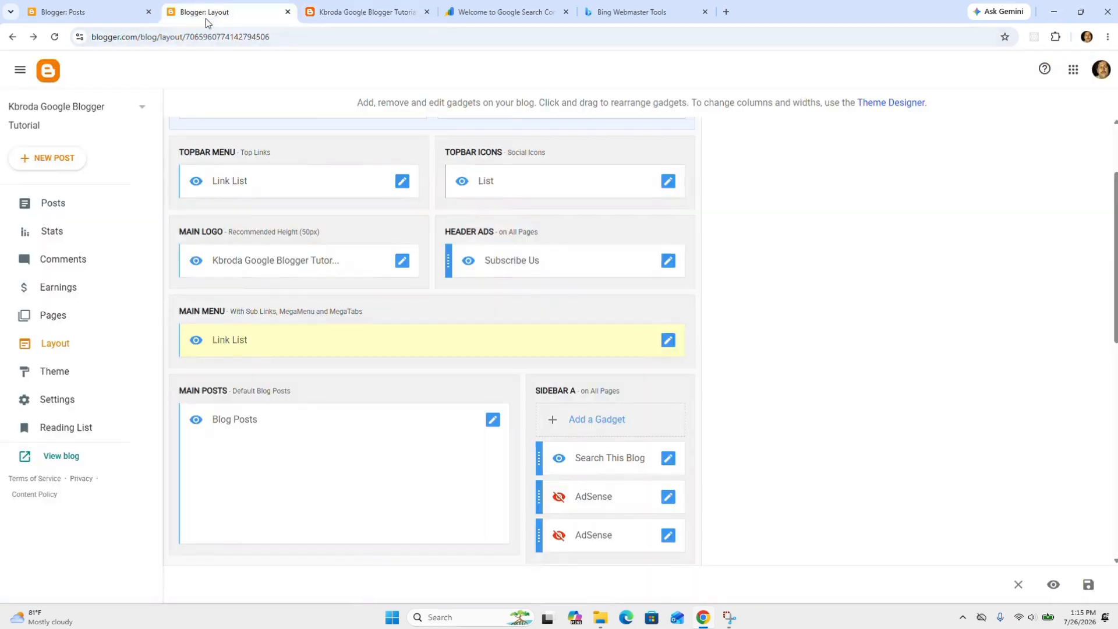
pyautogui.click(668, 342)
pyautogui.scroll(-8, 567, 344)
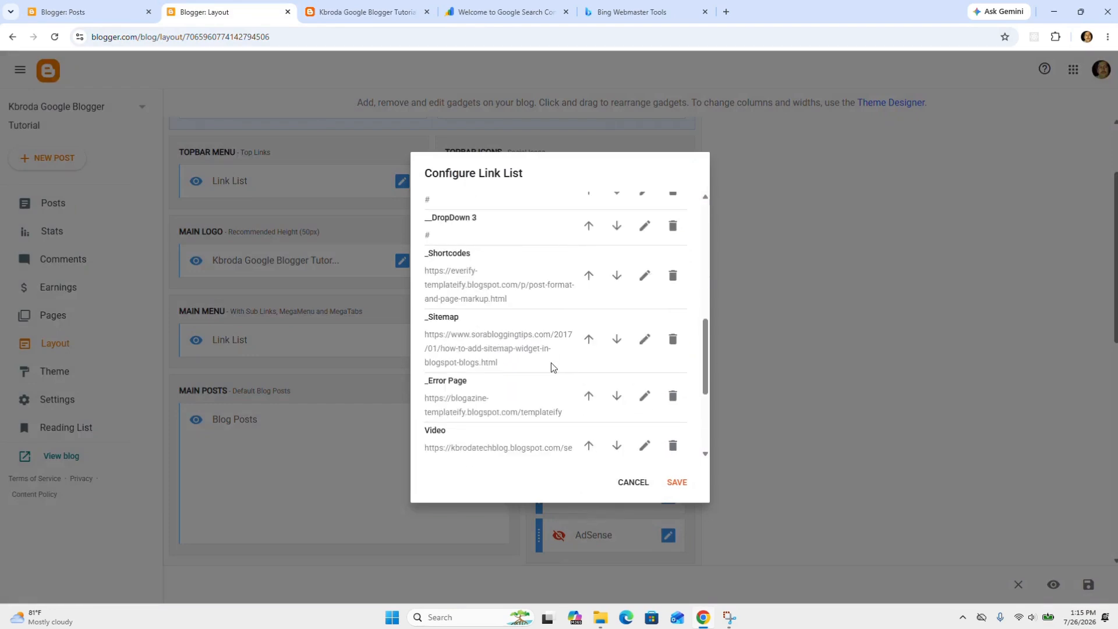
pyautogui.scroll(-3, 546, 360)
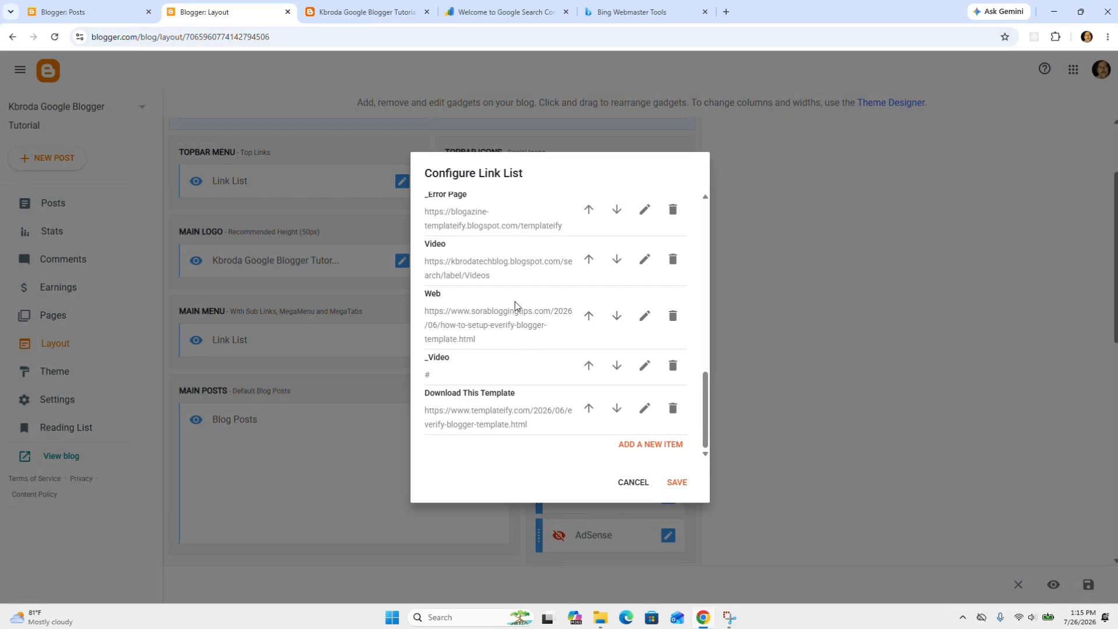
pyautogui.click(643, 315)
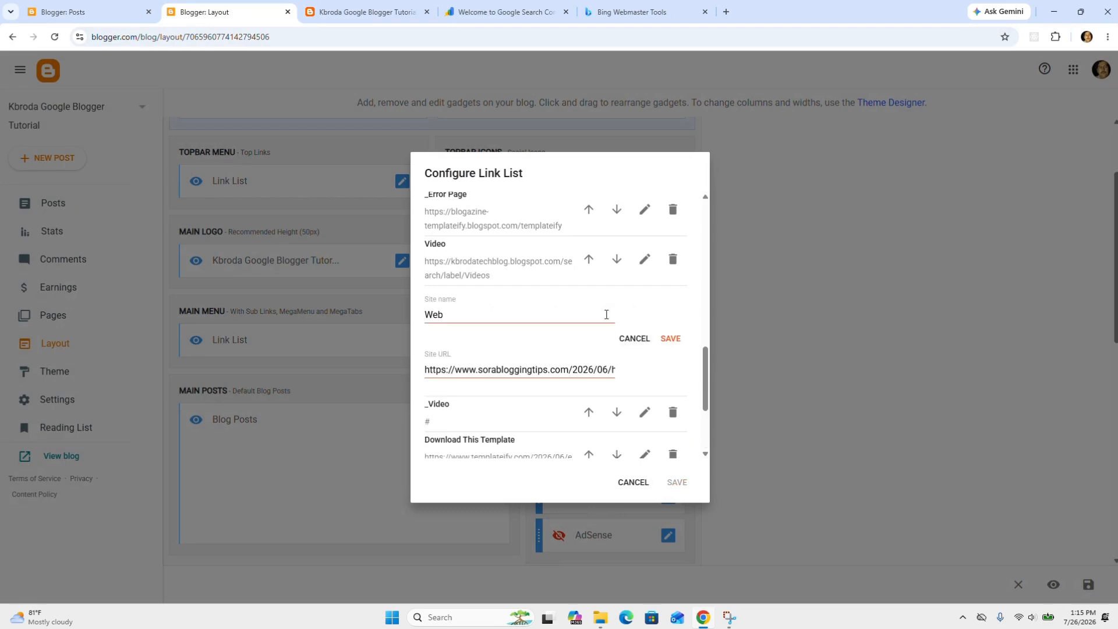
pyautogui.click(430, 315)
pyautogui.click(671, 339)
pyautogui.click(677, 483)
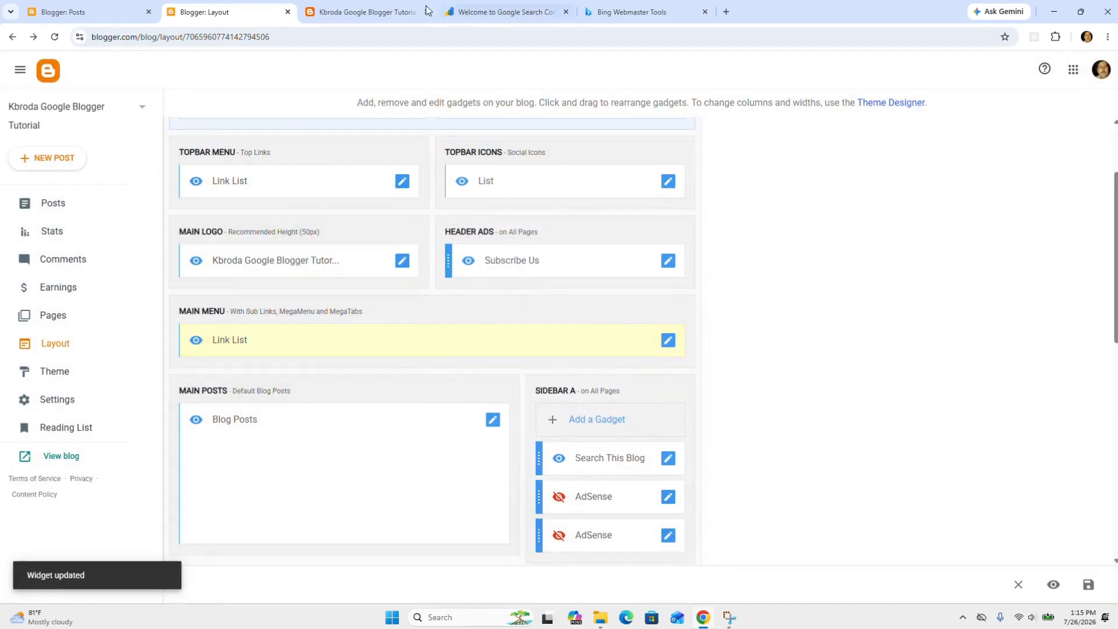
pyautogui.click(359, 12)
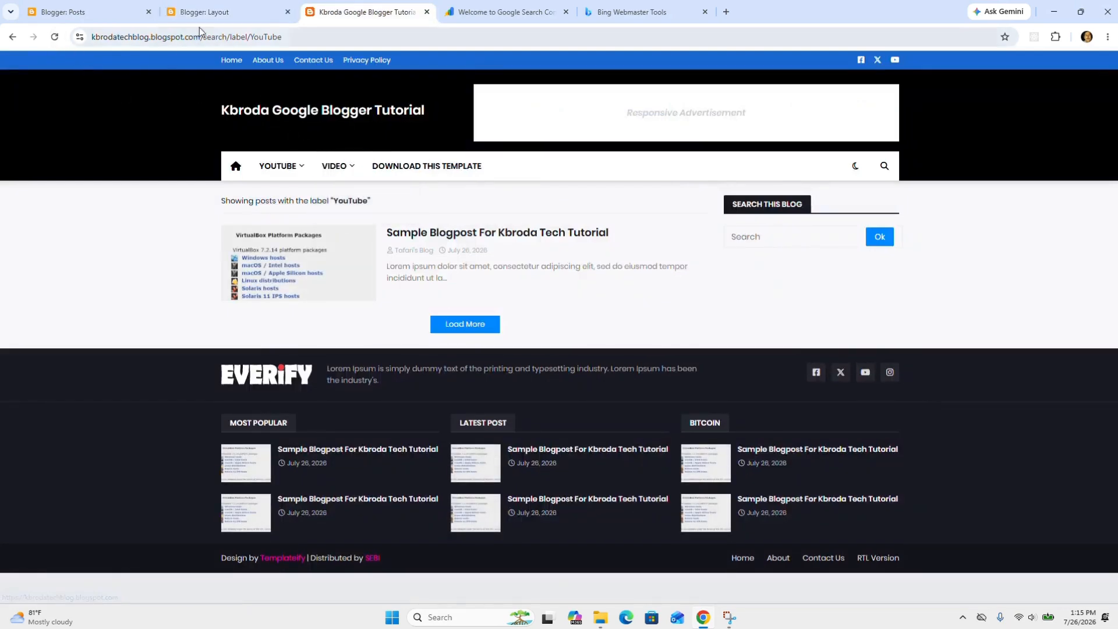
# - Make the _Web sub-link a second-level one by renaming it __Web in the main menu link list, and save the entry
pyautogui.click(210, 11)
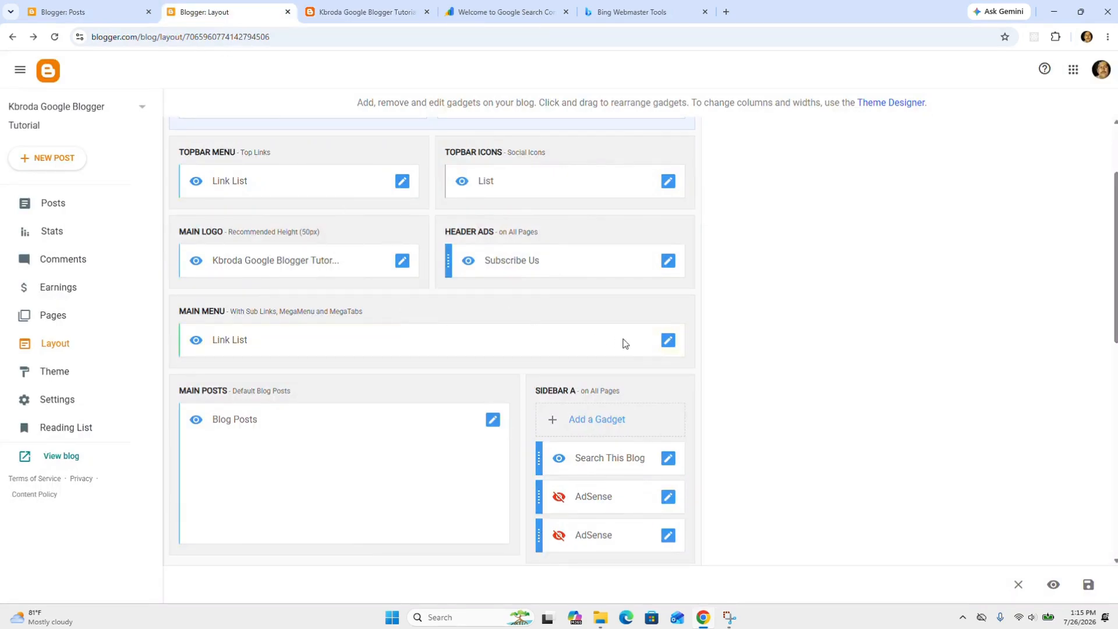
pyautogui.click(673, 346)
pyautogui.scroll(-5, 517, 369)
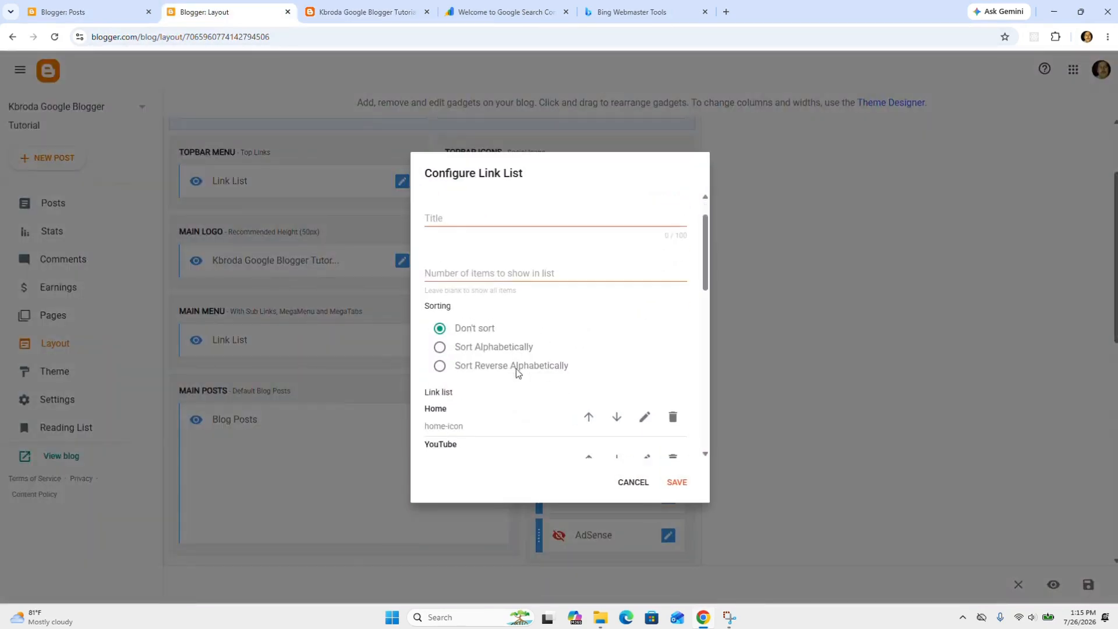
pyautogui.scroll(-5, 518, 368)
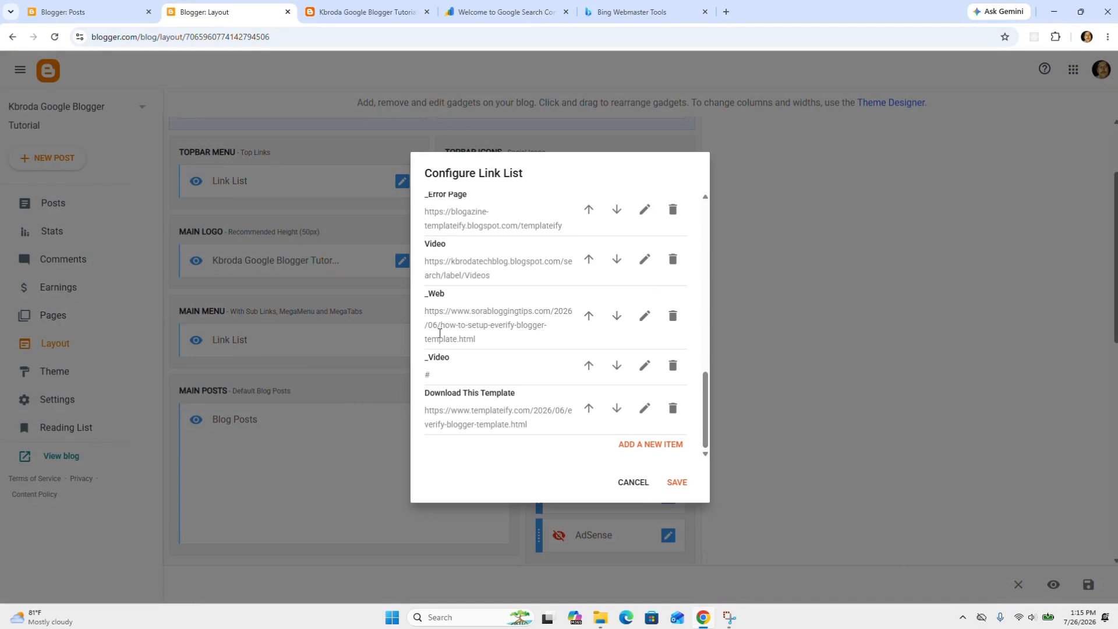
pyautogui.click(645, 316)
pyautogui.click(425, 315)
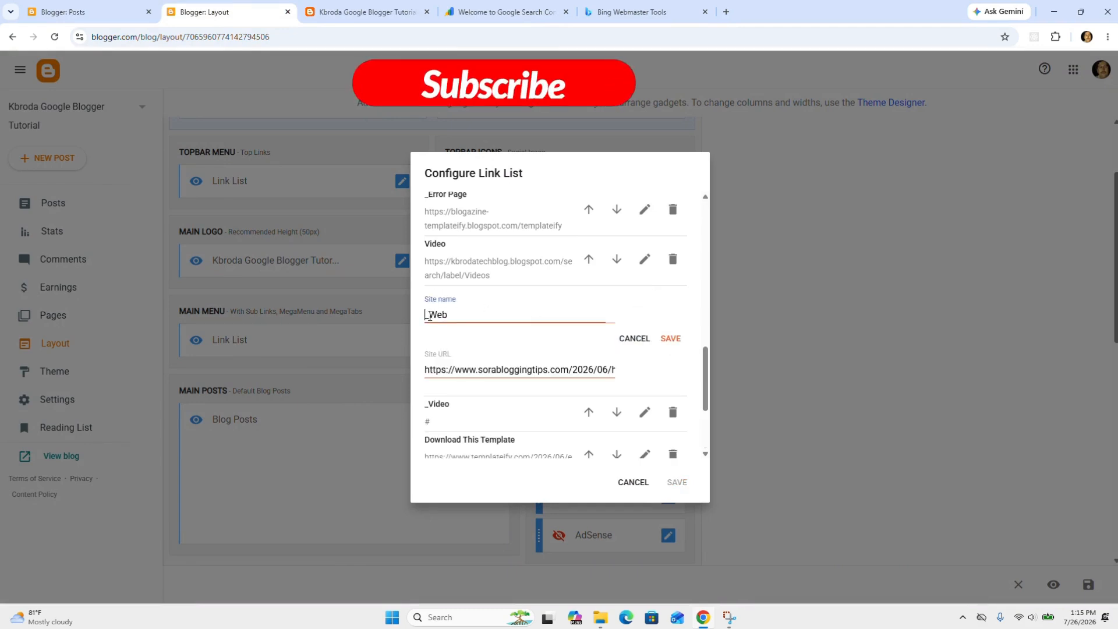
pyautogui.write('_')
pyautogui.click(675, 340)
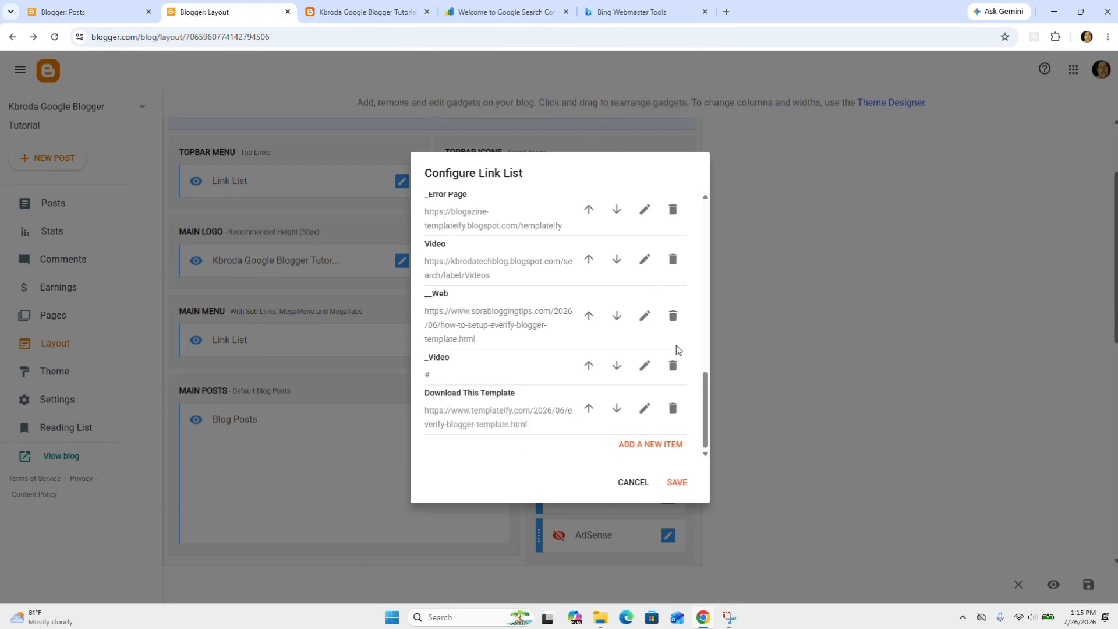
# - Compare the YouTube sub-links in the link list with the YouTube dropdown on the live blog
pyautogui.scroll(6, 676, 349)
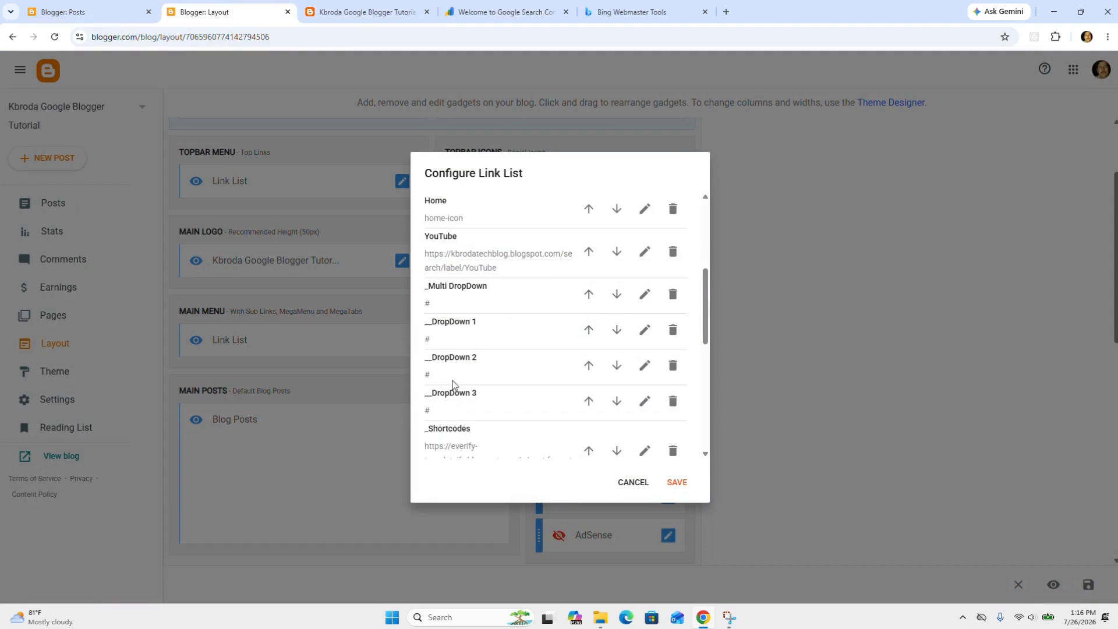
pyautogui.scroll(1, 486, 357)
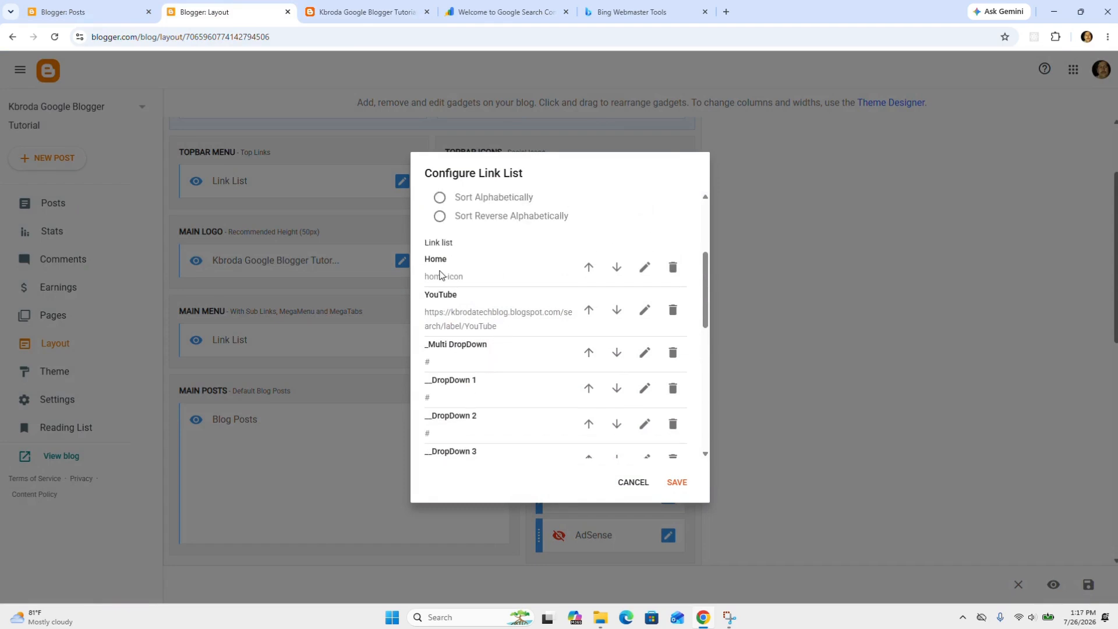
pyautogui.click(352, 15)
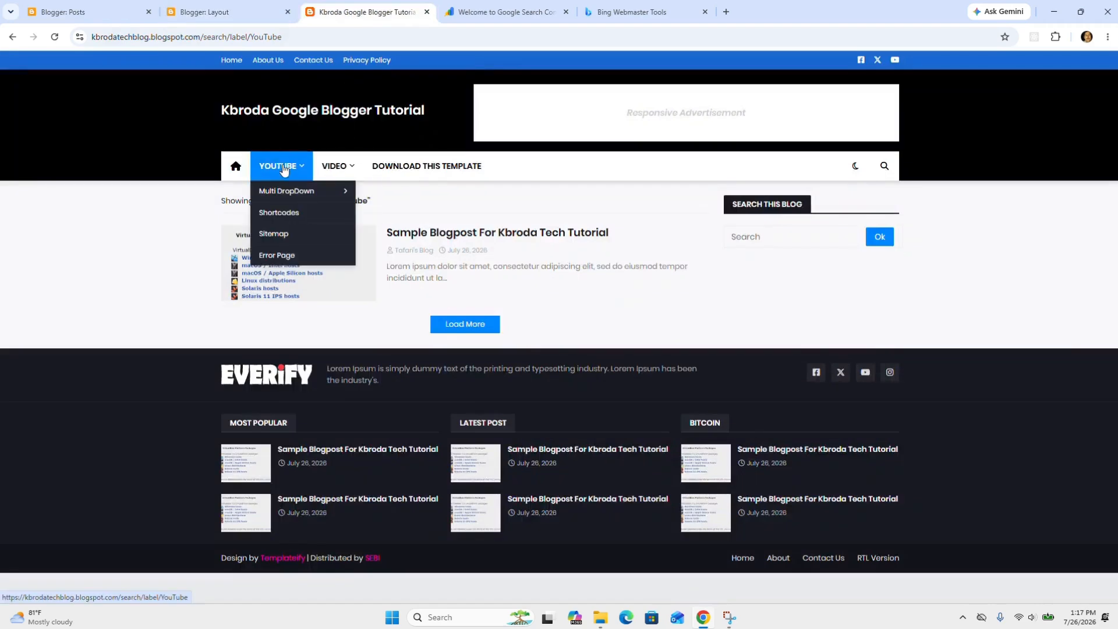
pyautogui.moveTo(287, 192)
pyautogui.click(245, 17)
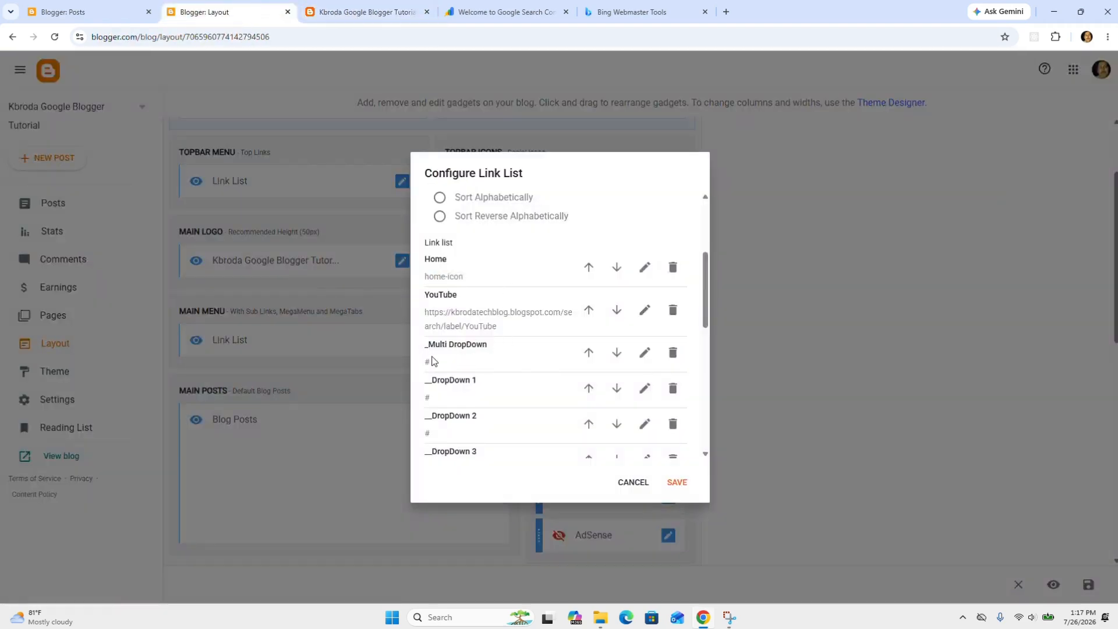
# - Separate the two leading underscores of the __DropDown 2 entry's name with a space, remove the space again, and save the entry
pyautogui.scroll(-1, 498, 351)
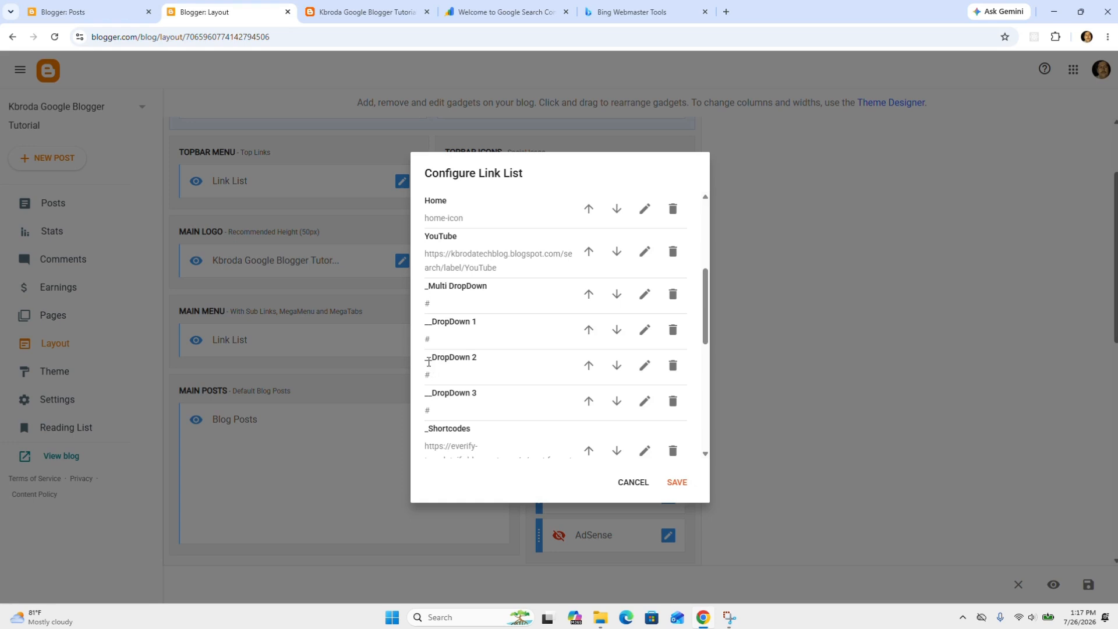
pyautogui.click(607, 379)
pyautogui.click(442, 382)
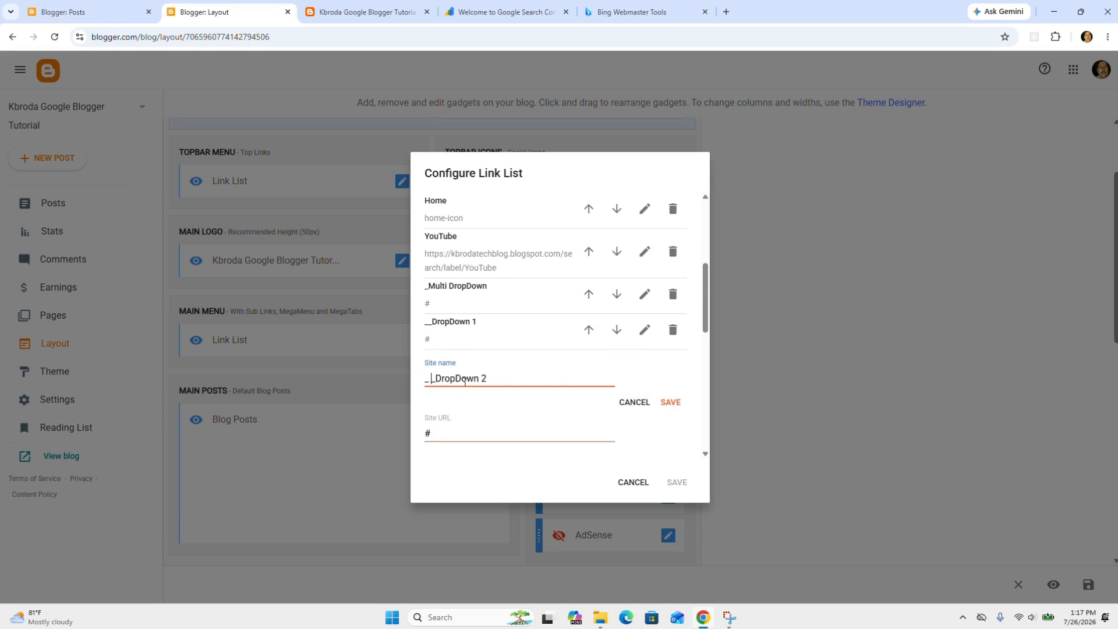
pyautogui.press('BackSpace')
pyautogui.click(670, 402)
# - Examine the YouTube dropdown and its nested Multi DropDown items on the live blog
pyautogui.click(367, 12)
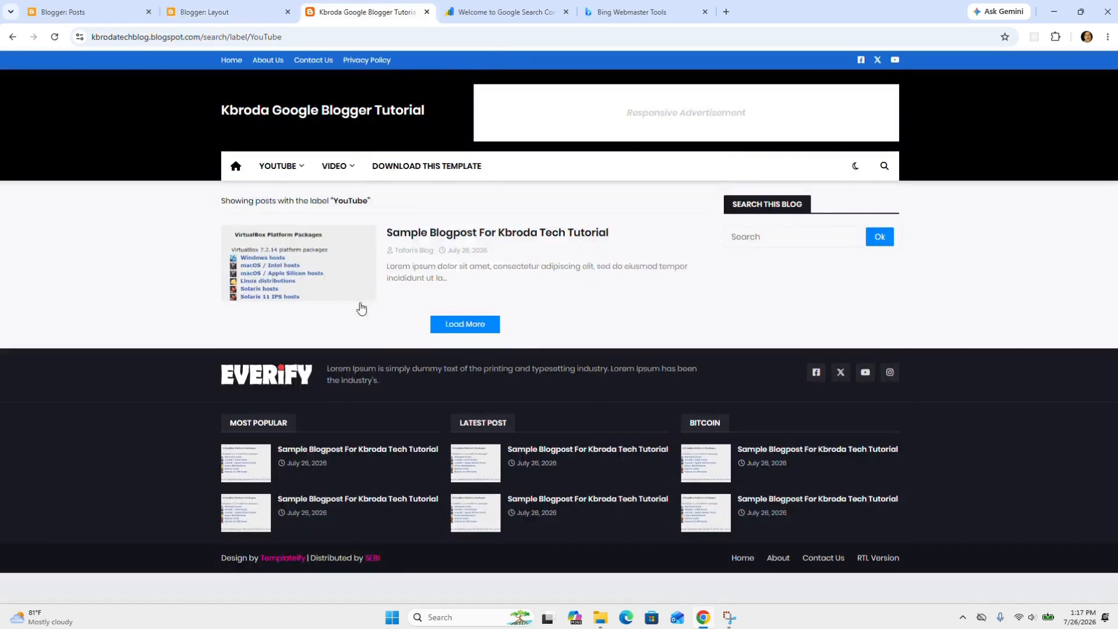
pyautogui.moveTo(279, 166)
pyautogui.moveTo(333, 201)
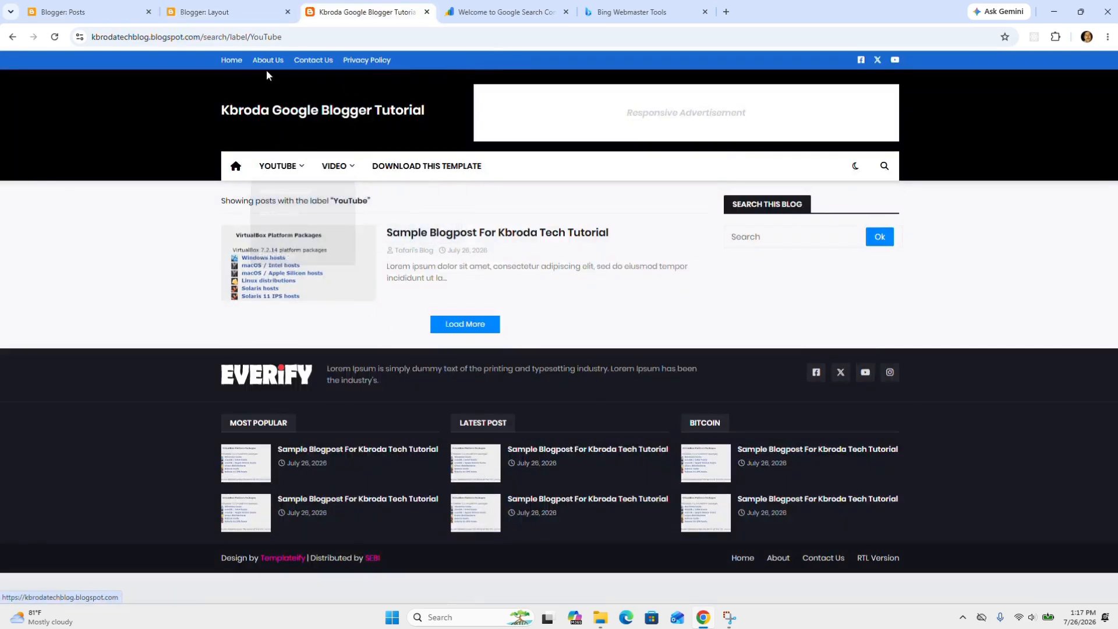
pyautogui.moveTo(284, 199)
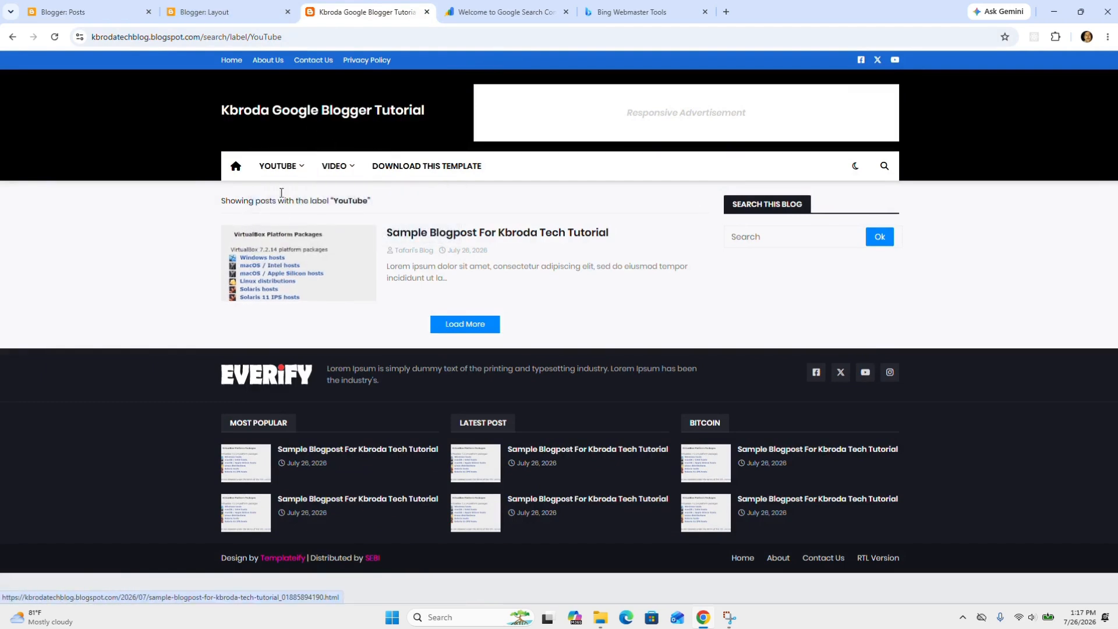
pyautogui.click(243, 22)
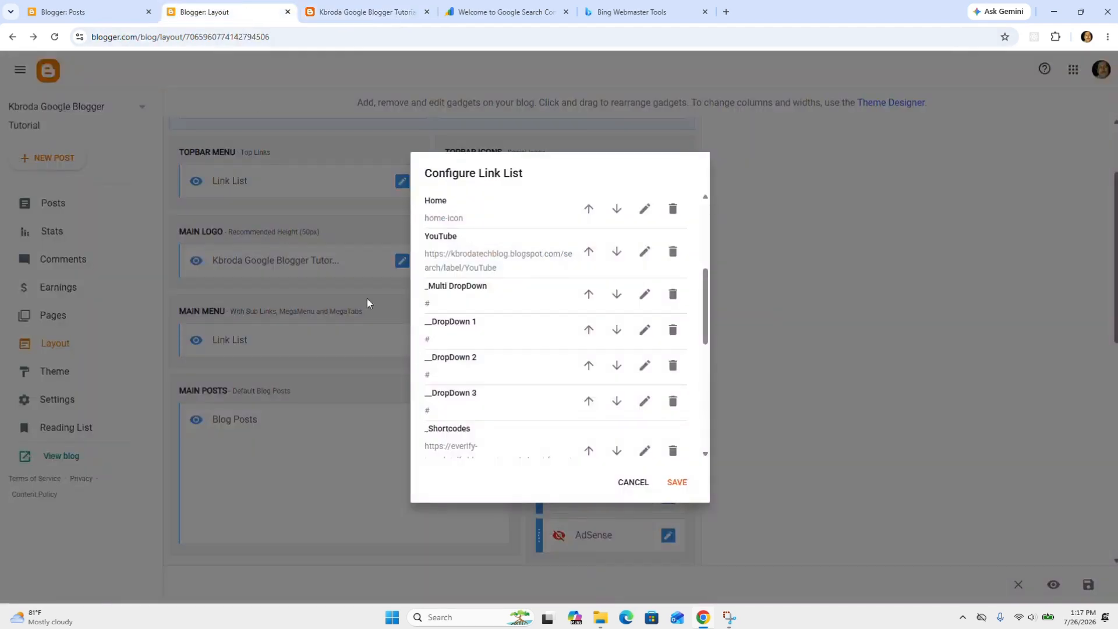
pyautogui.scroll(-1, 514, 396)
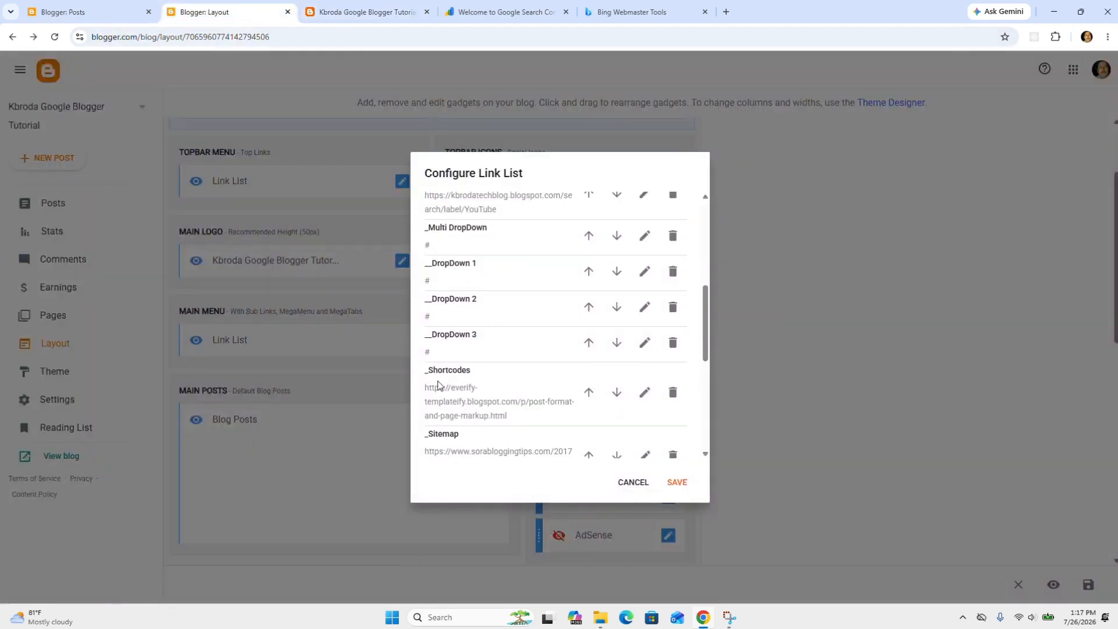
pyautogui.scroll(-1, 466, 379)
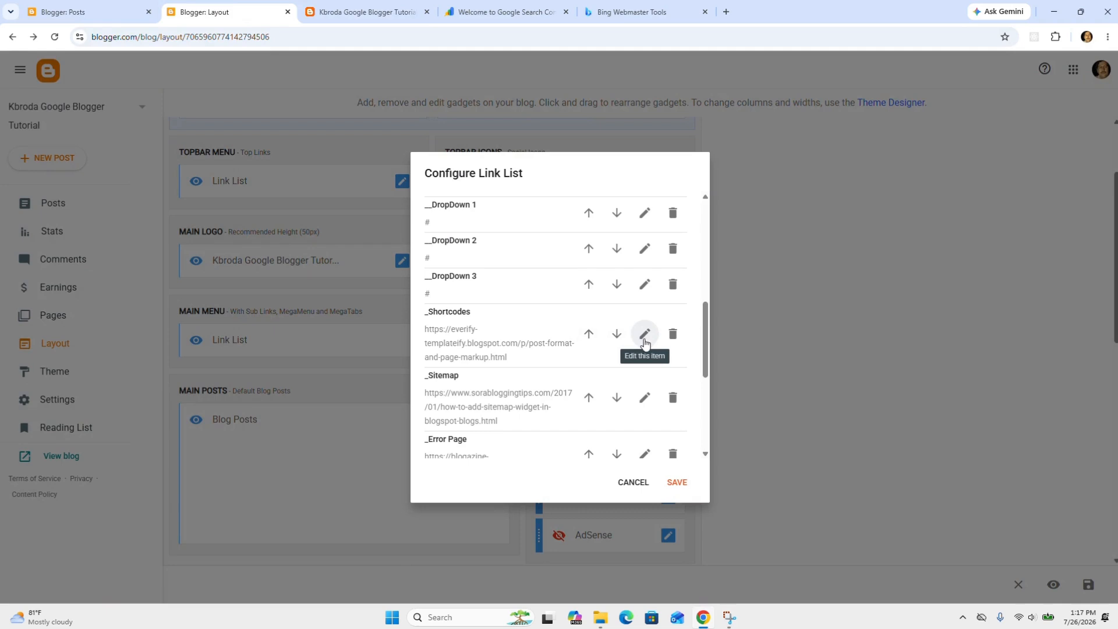
pyautogui.scroll(-4, 645, 349)
pyautogui.click(661, 450)
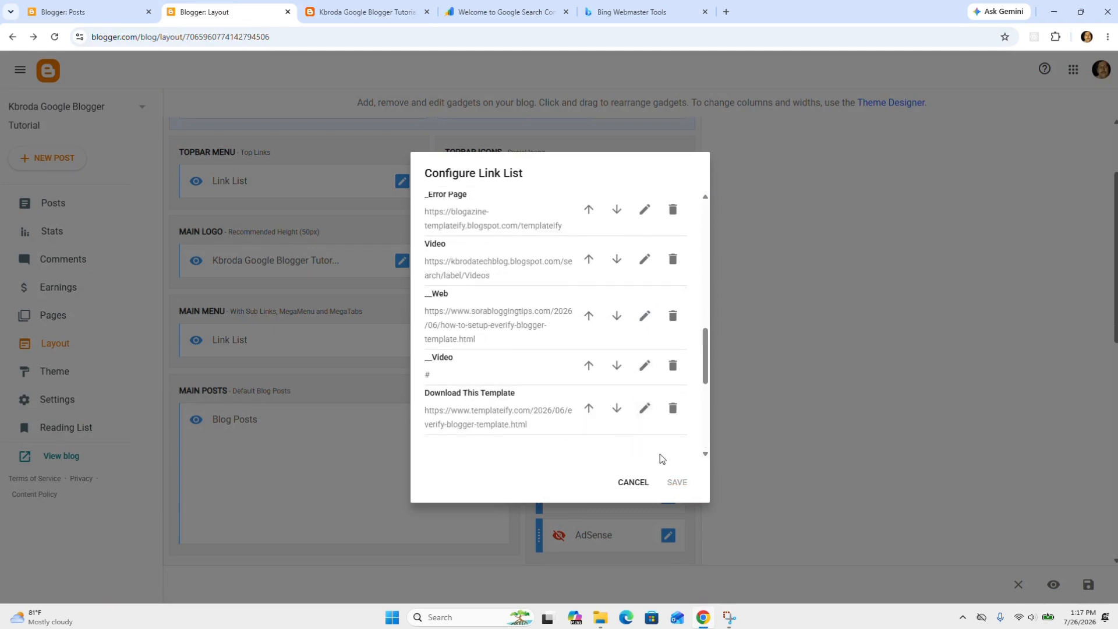
pyautogui.scroll(-3, 666, 428)
pyautogui.click(511, 286)
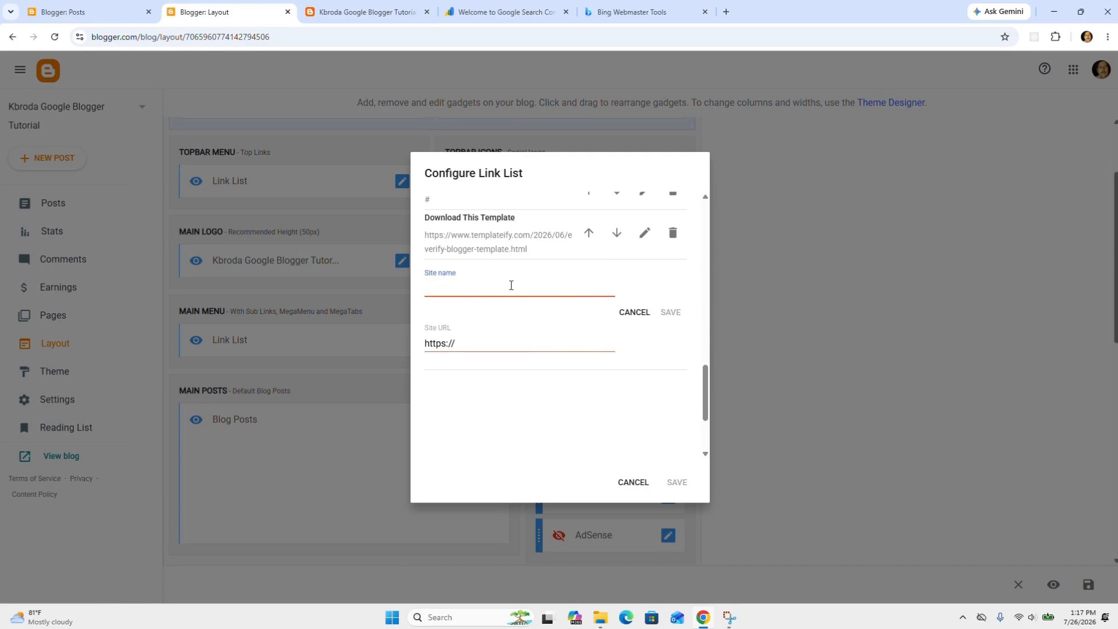
pyautogui.write('un')
pyautogui.write('__')
pyautogui.click(671, 312)
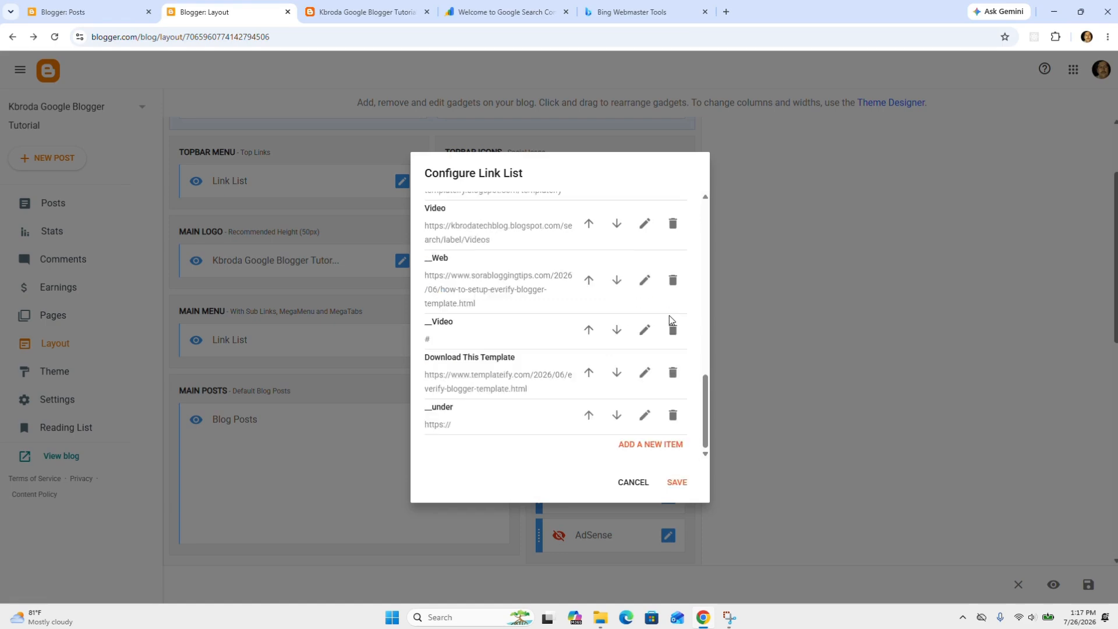
# - Move the __under item up the link list until it sits directly below _Shortcodes
pyautogui.click(591, 419)
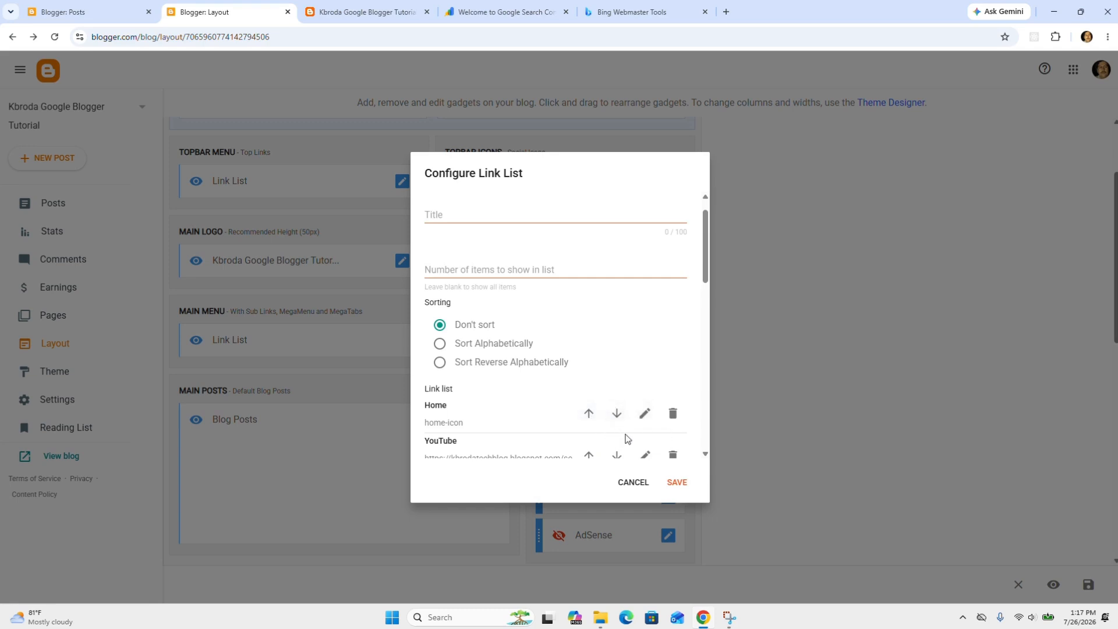
pyautogui.scroll(-1, 623, 417)
pyautogui.scroll(-10, 620, 417)
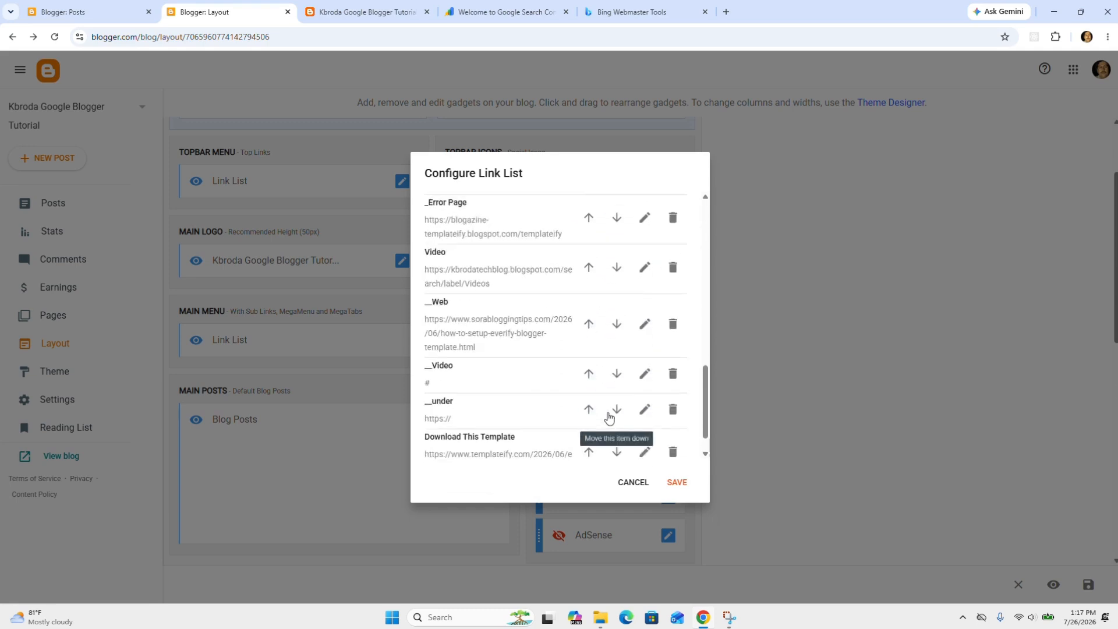
pyautogui.scroll(-1, 608, 416)
pyautogui.click(590, 367)
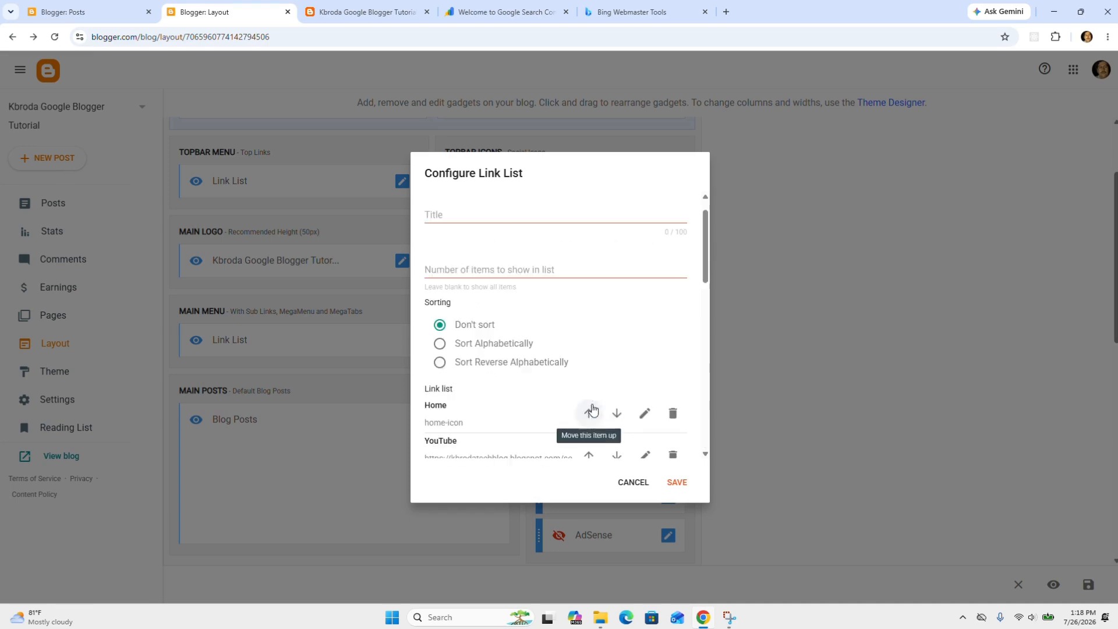
pyautogui.scroll(-6, 599, 407)
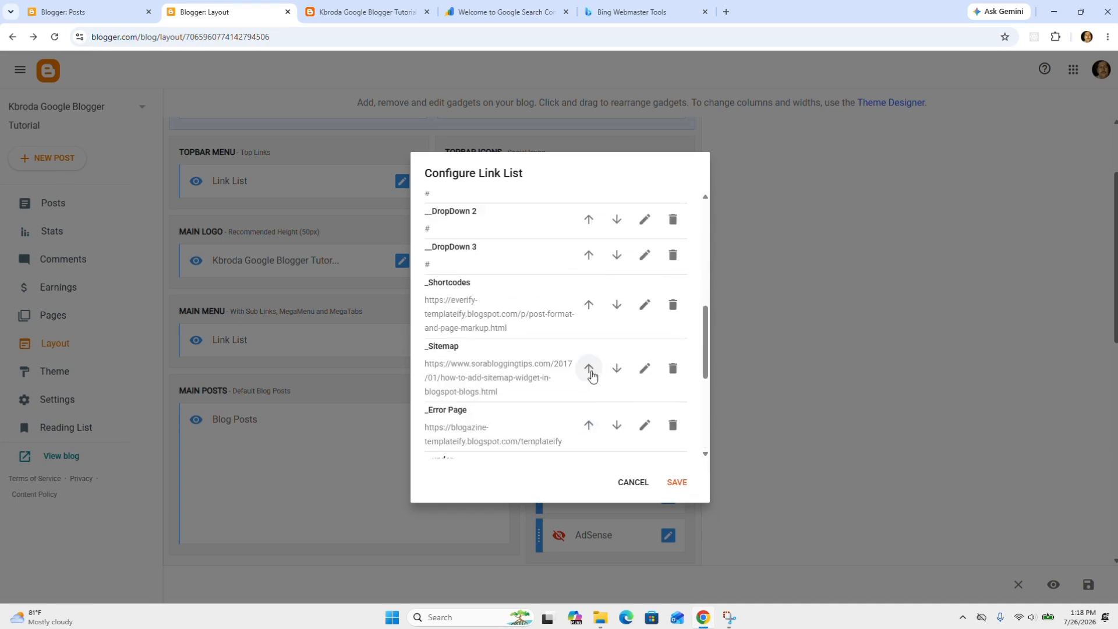
pyautogui.scroll(-1, 590, 374)
pyautogui.click(588, 410)
pyautogui.scroll(-7, 588, 390)
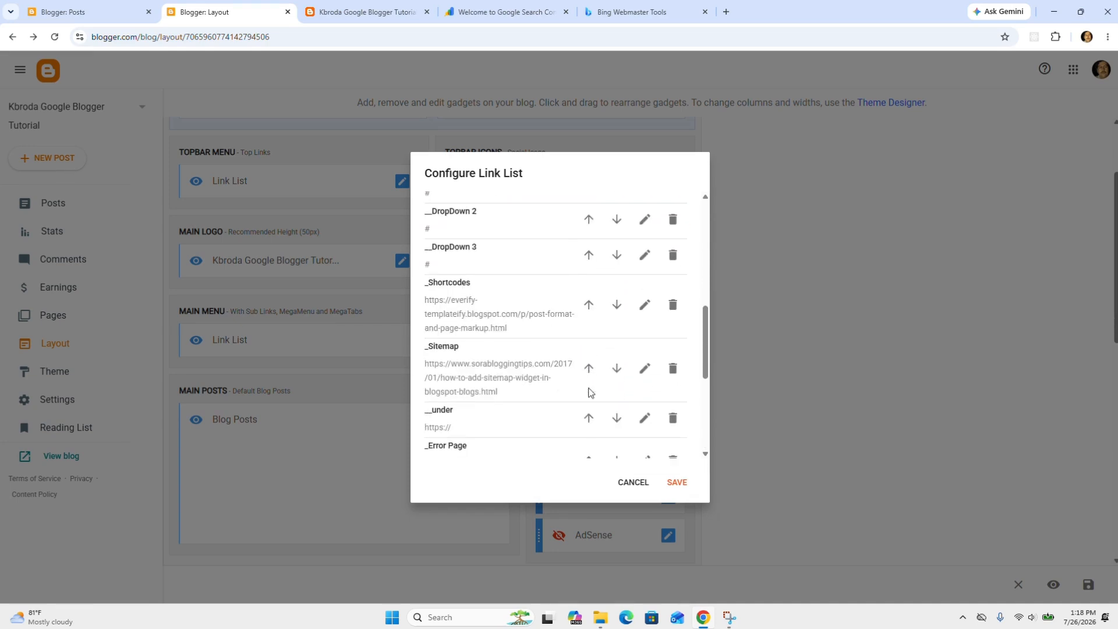
pyautogui.scroll(-1, 589, 384)
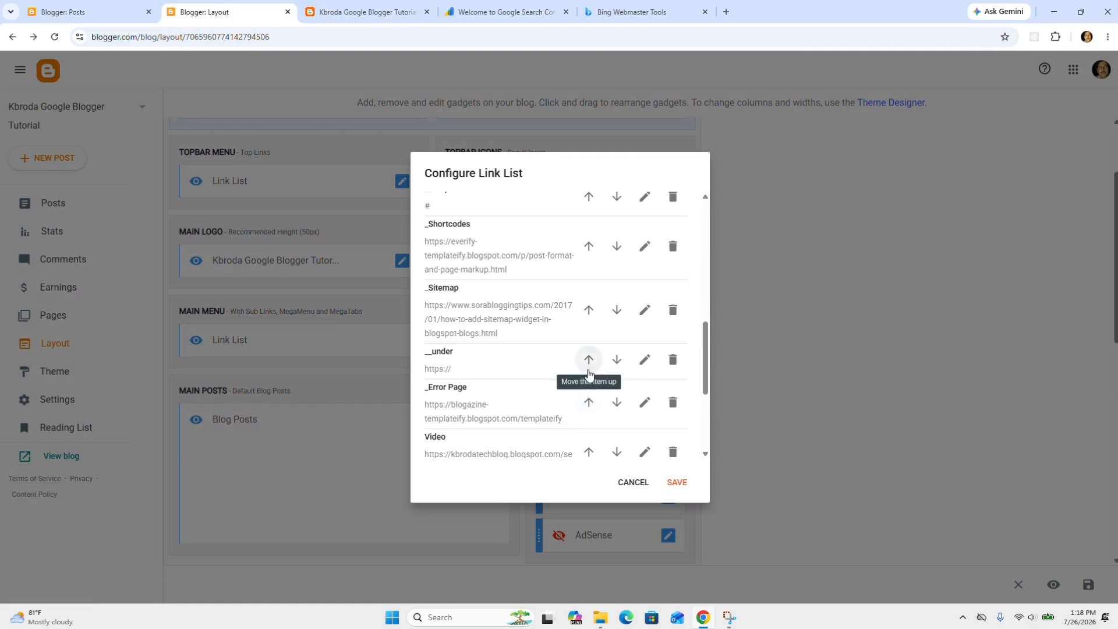
pyautogui.click(589, 360)
pyautogui.scroll(-7, 583, 355)
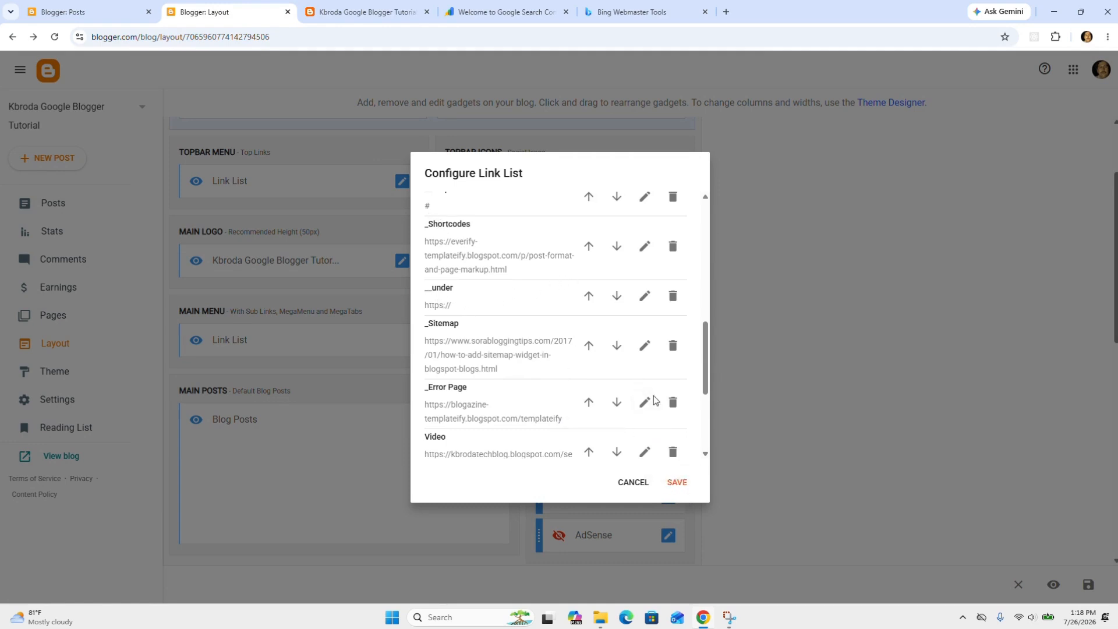
# - Save the reordered link list and check the YouTube dropdown on the live blog
pyautogui.click(677, 484)
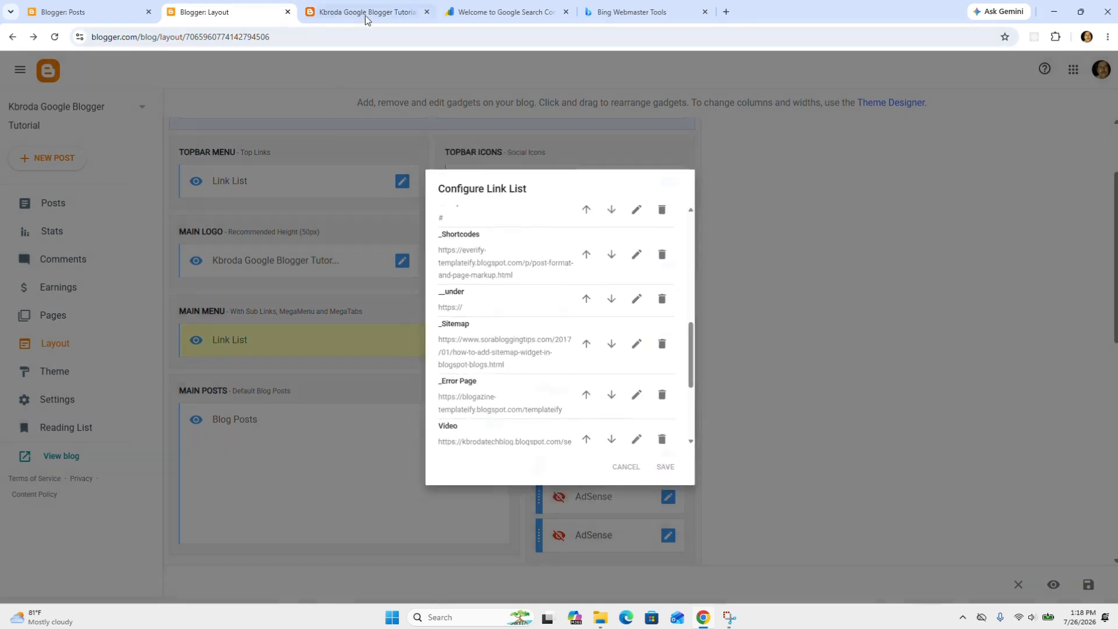
pyautogui.click(362, 19)
pyautogui.moveTo(286, 169)
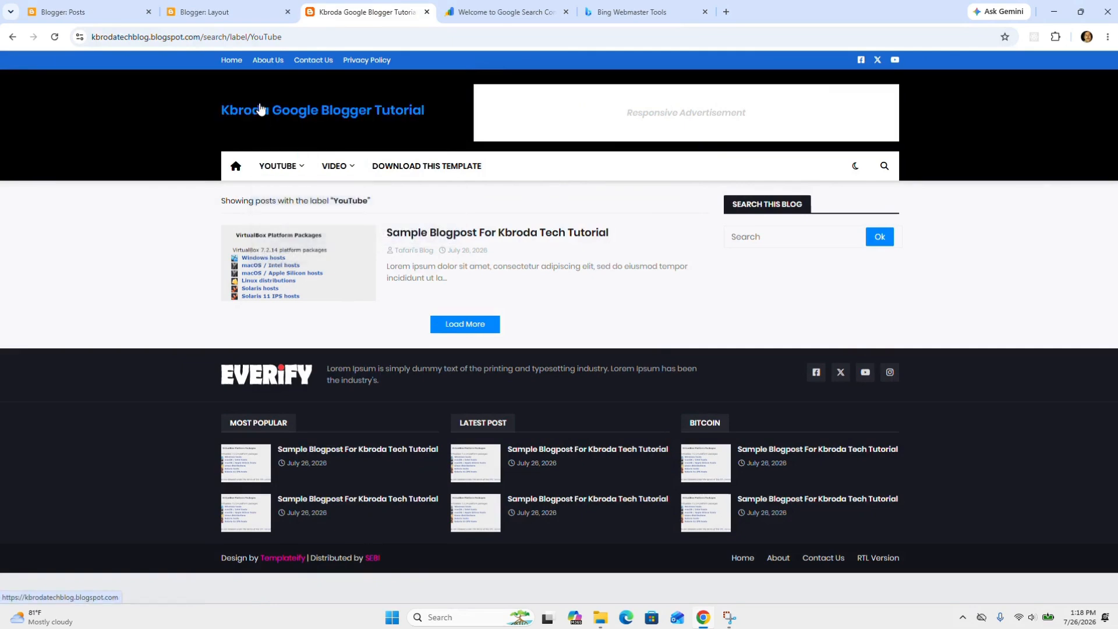
# - Reload the live blog and check the sub-item nested under Shortcodes in the YouTube dropdown
pyautogui.click(54, 38)
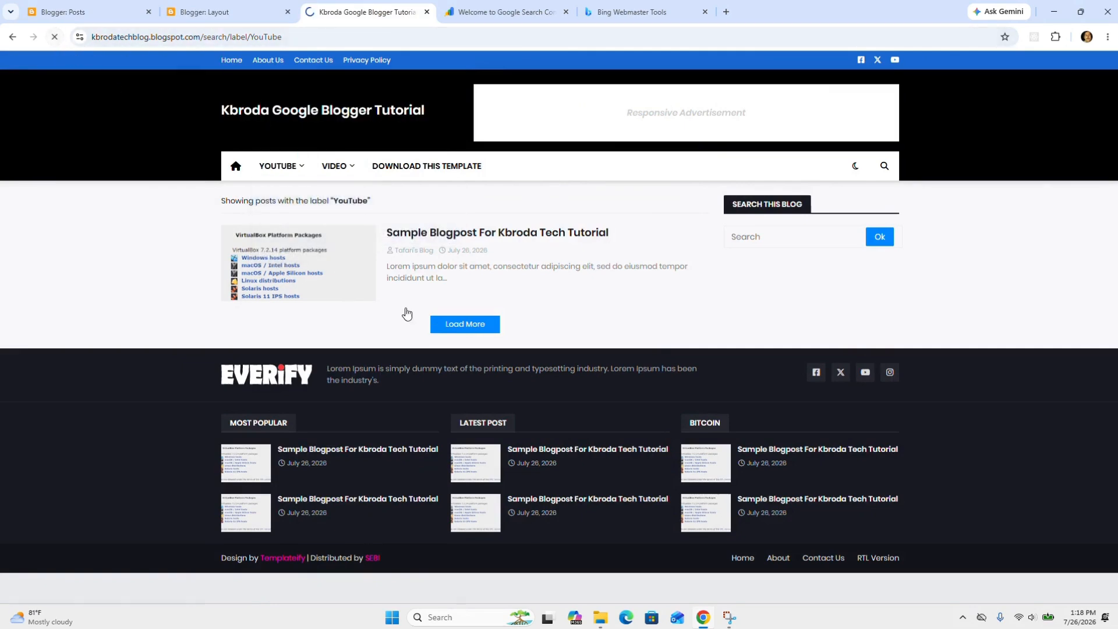
pyautogui.moveTo(297, 211)
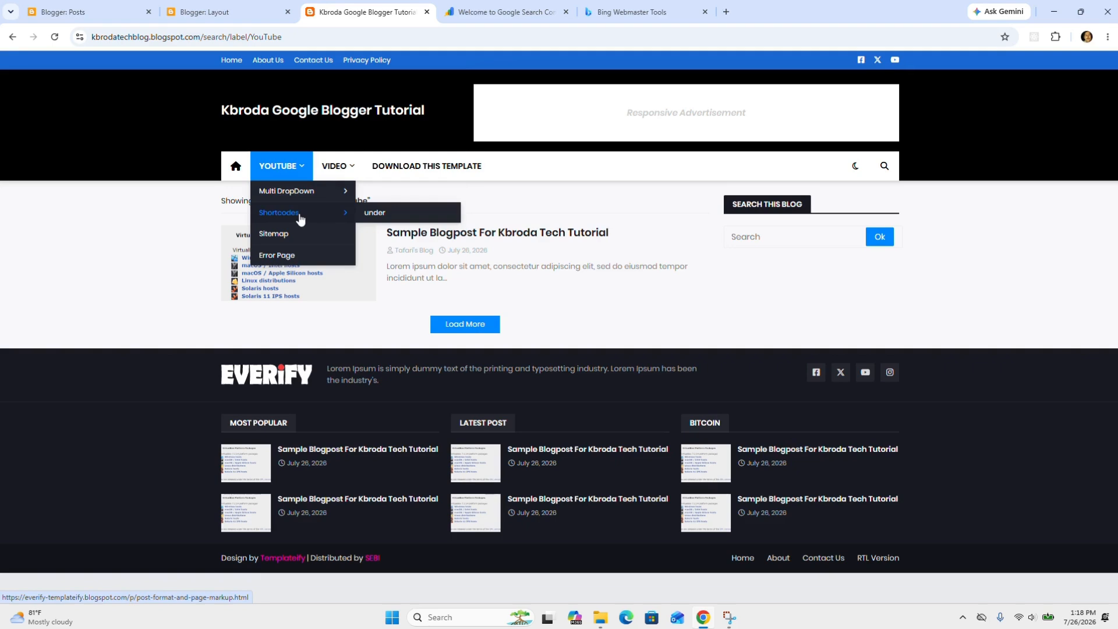
pyautogui.moveTo(349, 184)
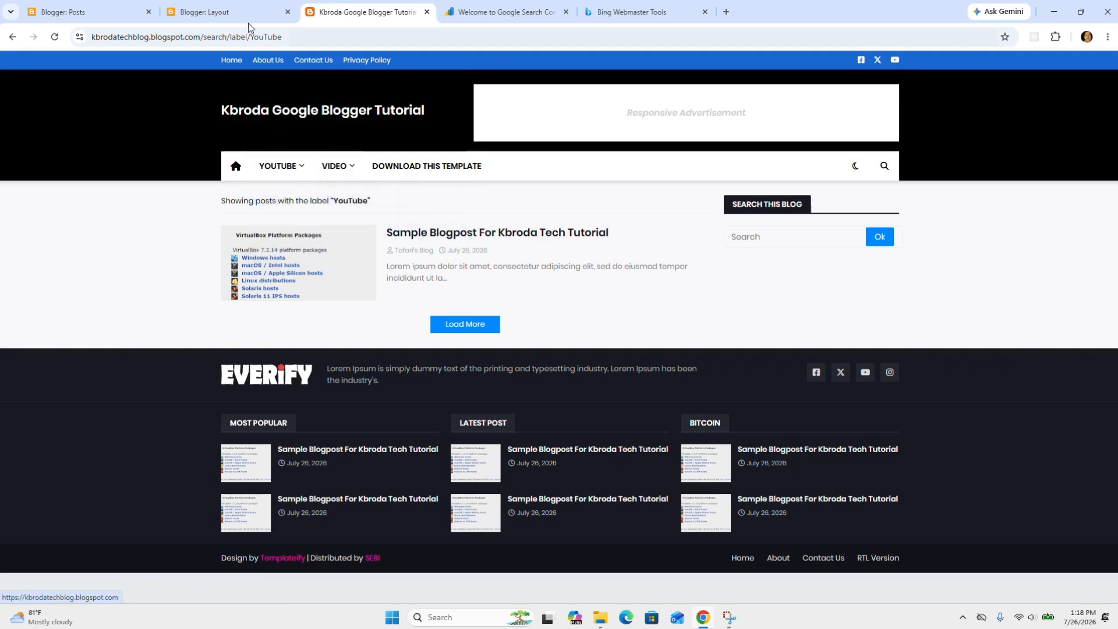
# - Open the main menu link list for editing and compare its Video sub-items with the Video dropdown on the live blog
pyautogui.click(232, 13)
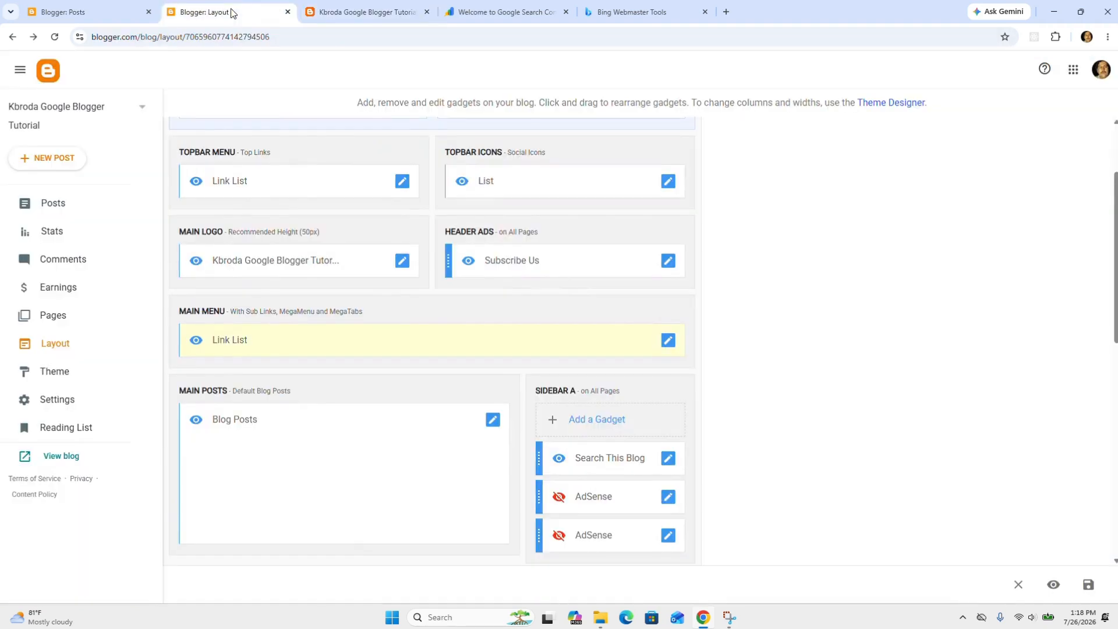
pyautogui.click(668, 342)
pyautogui.scroll(-2, 539, 362)
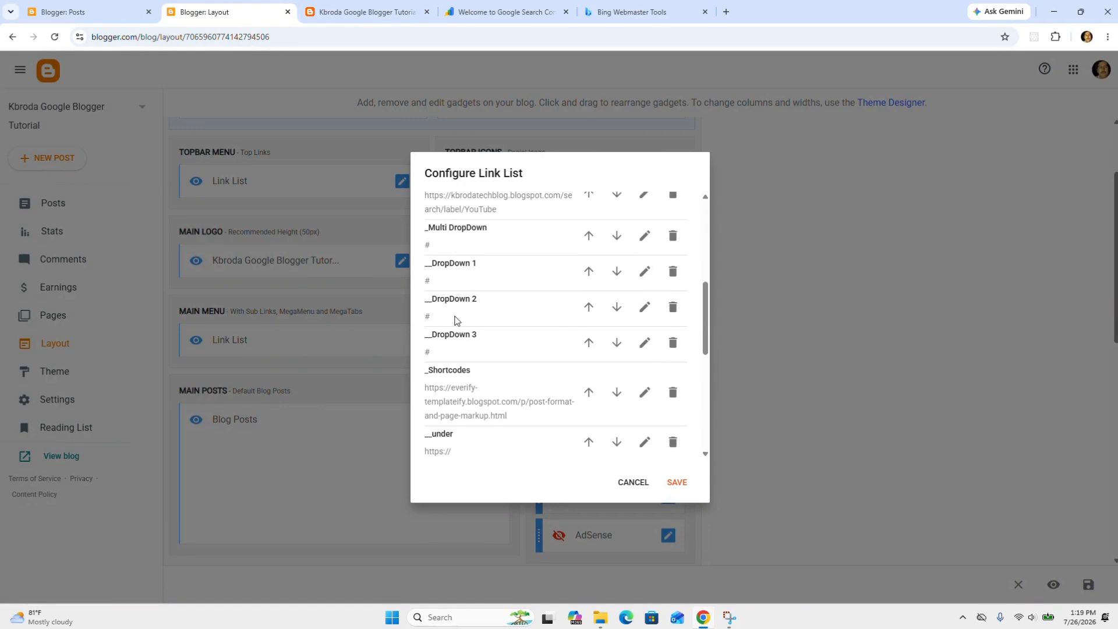
pyautogui.scroll(-1, 453, 322)
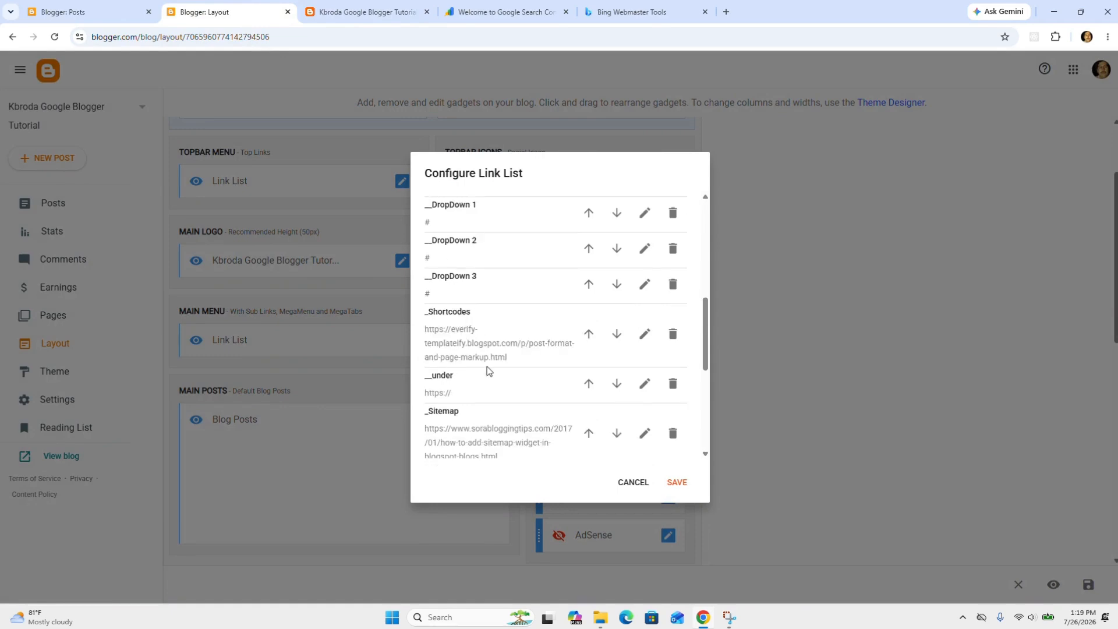
pyautogui.scroll(-4, 487, 368)
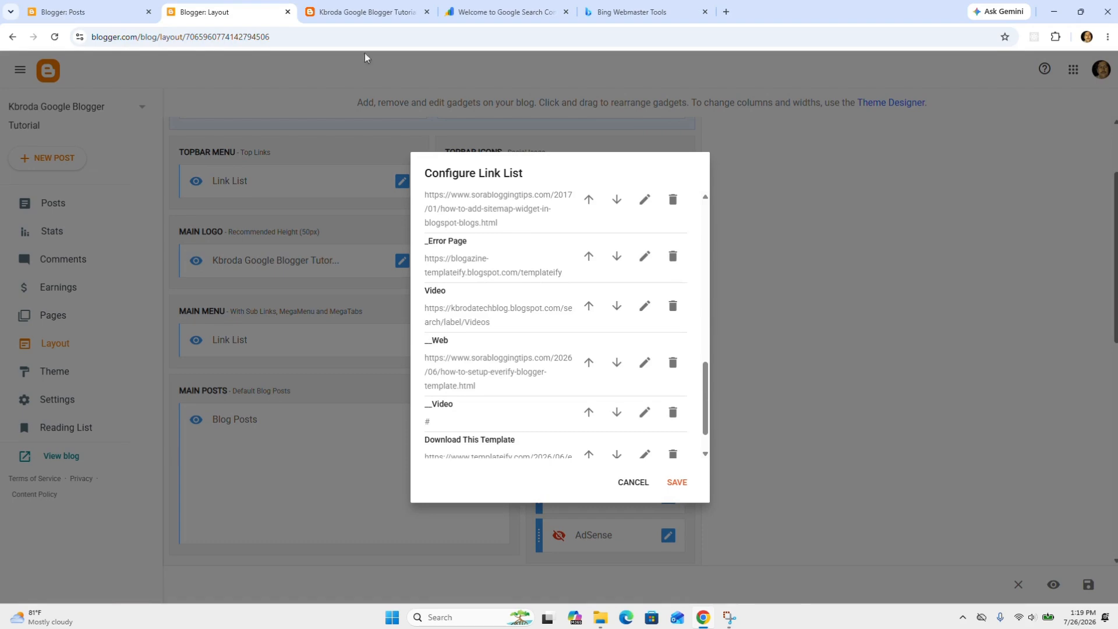
pyautogui.click(373, 13)
pyautogui.moveTo(334, 167)
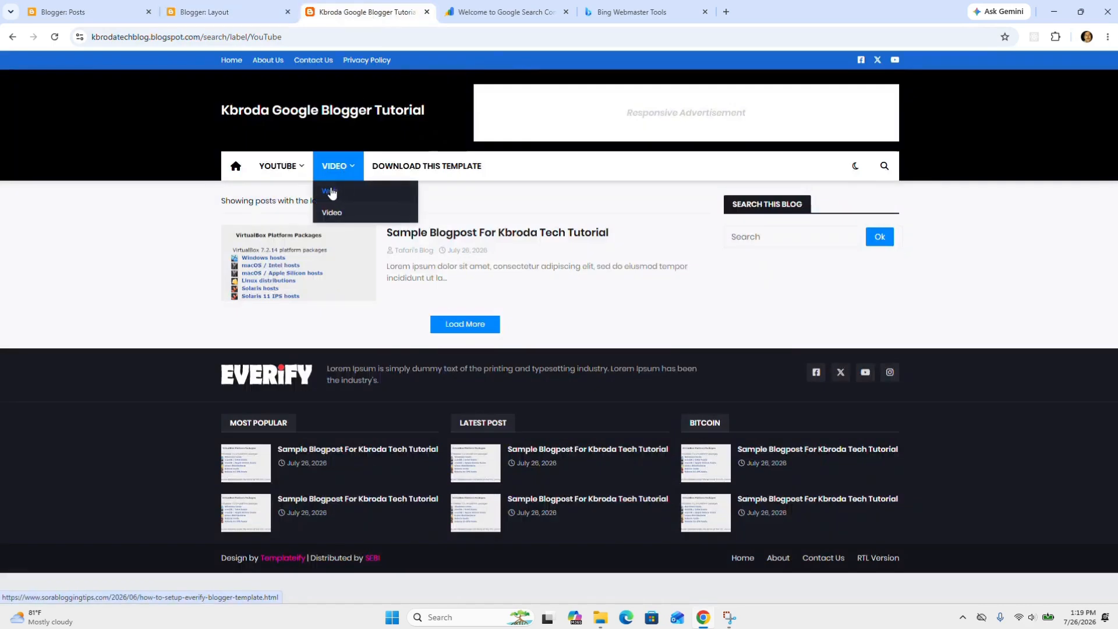
# - Rename the __Web item in the main menu link list as Web and save the item
pyautogui.click(201, 11)
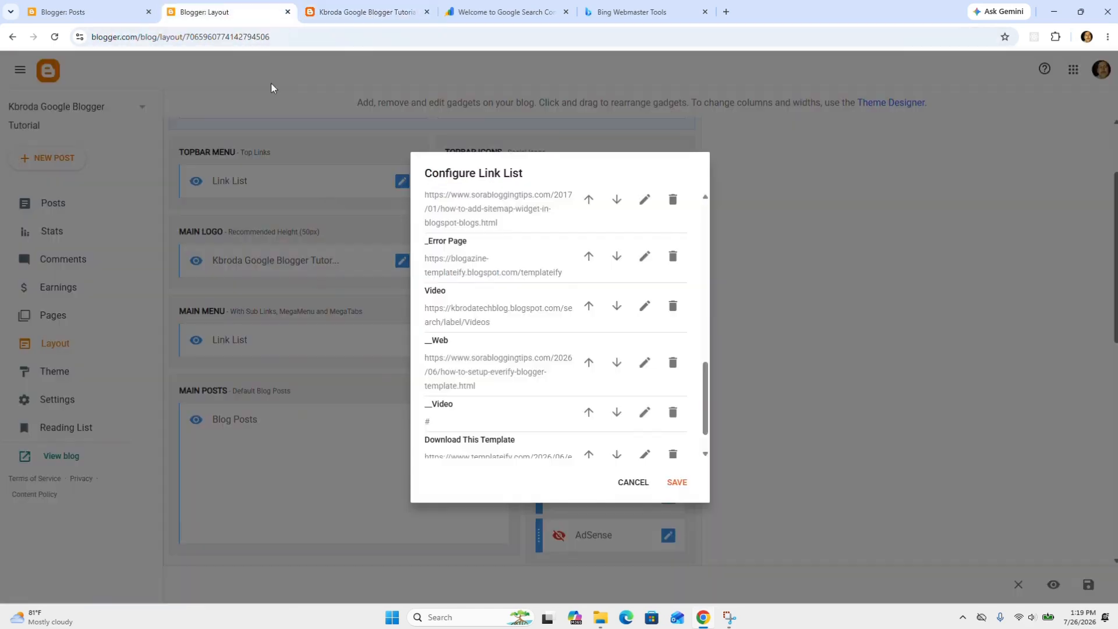
pyautogui.click(653, 371)
pyautogui.click(432, 362)
pyautogui.press('BackSpace')
pyautogui.press('BackSpace')
pyautogui.click(670, 385)
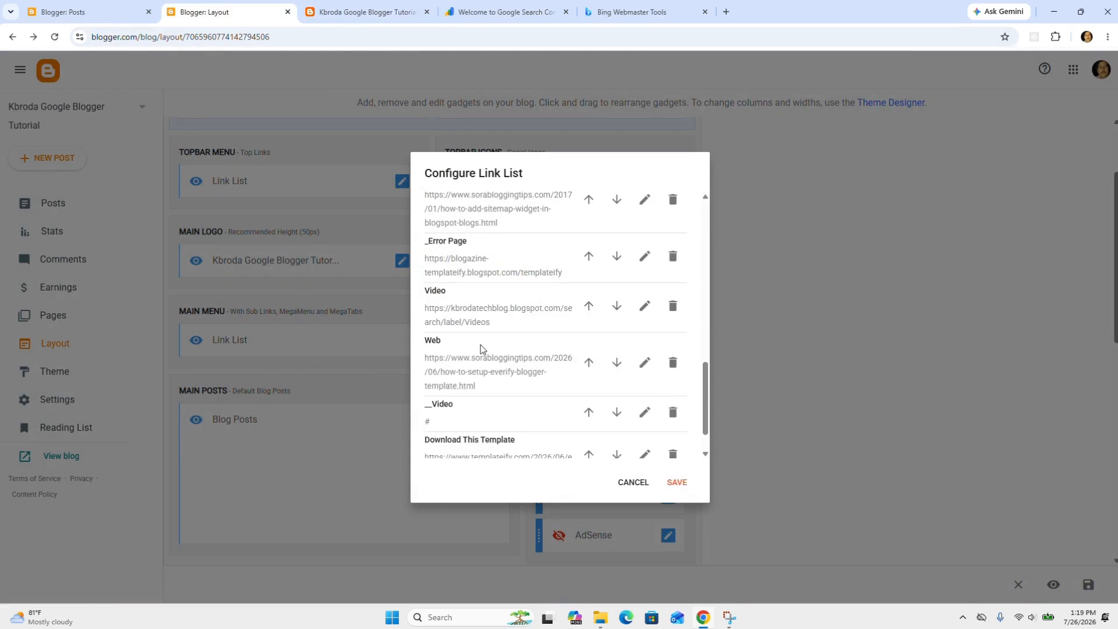
# - Save the main menu link list and reload the live blog to check the Video and Web menu entries
pyautogui.click(336, 5)
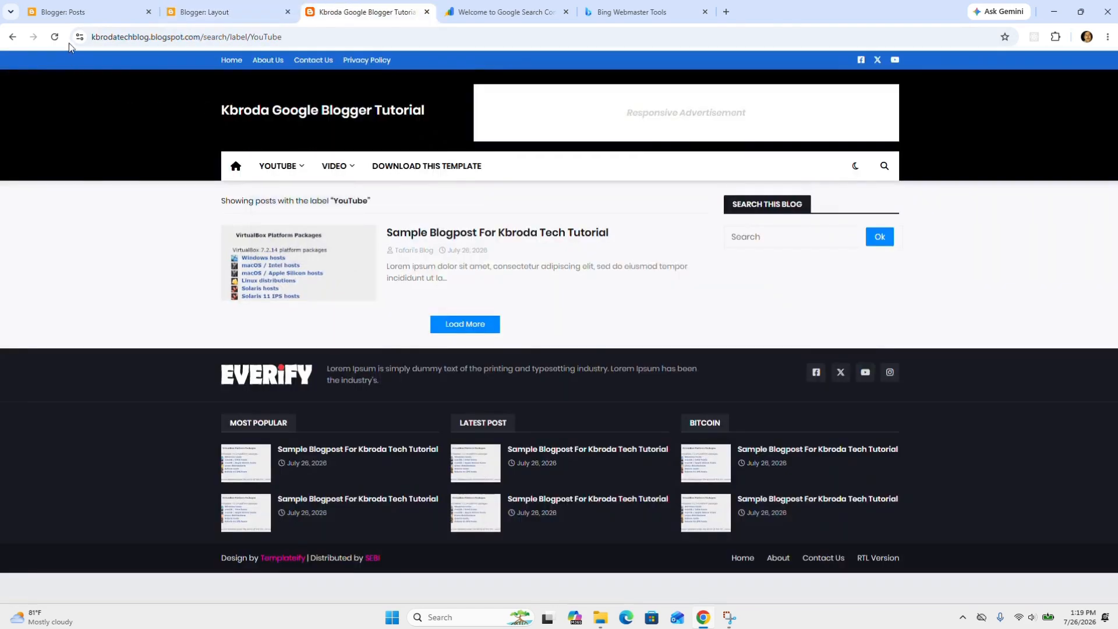
pyautogui.moveTo(353, 179)
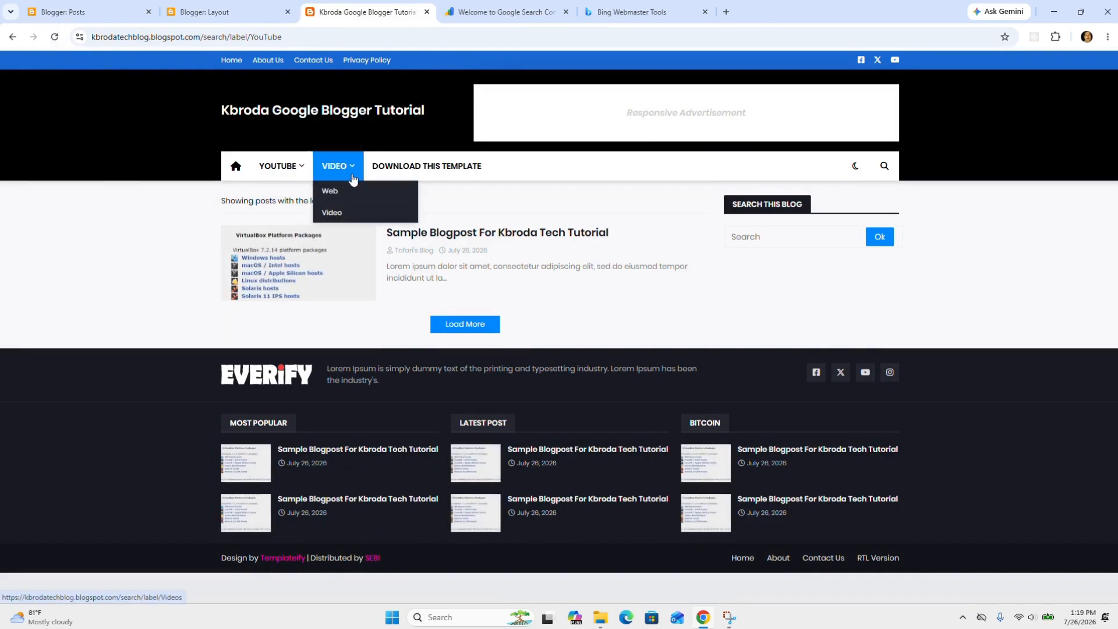
pyautogui.click(236, 16)
pyautogui.click(680, 483)
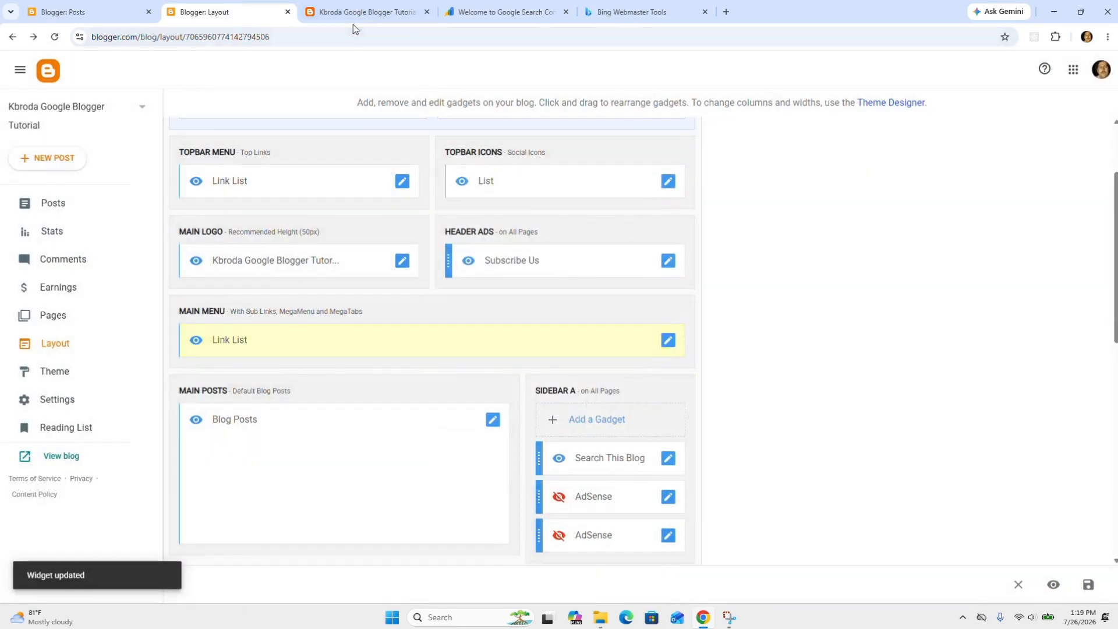
pyautogui.click(352, 12)
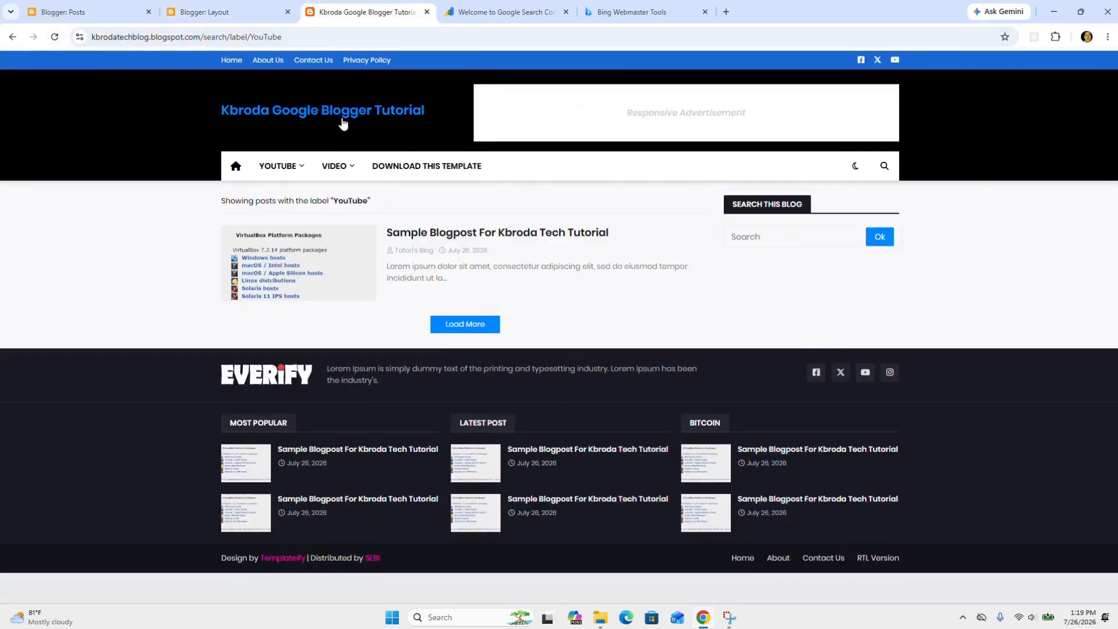
pyautogui.click(54, 37)
pyautogui.moveTo(381, 175)
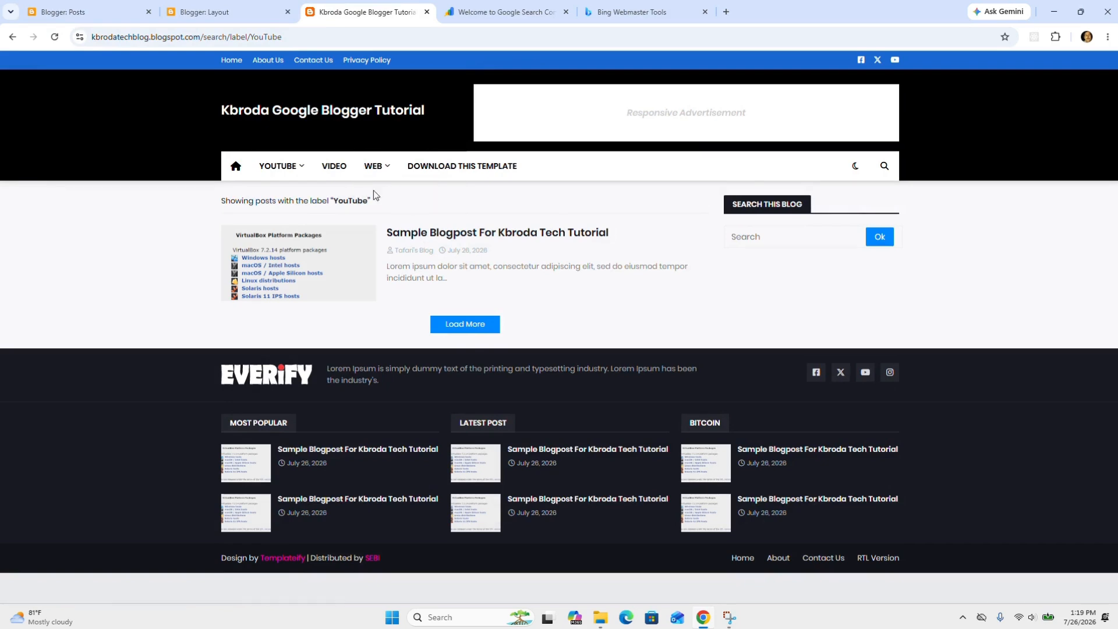
# - Open the blog's home page and examine the YouTube dropdown and the Video entry in the main menu
pyautogui.click(235, 175)
pyautogui.moveTo(256, 178)
pyautogui.moveTo(338, 191)
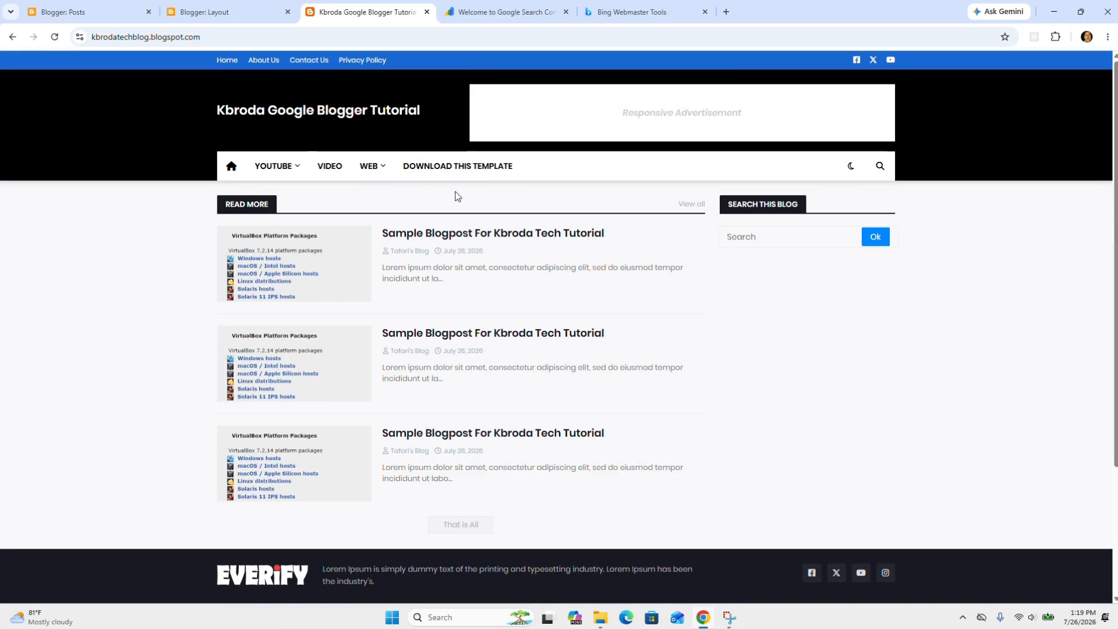
pyautogui.moveTo(273, 166)
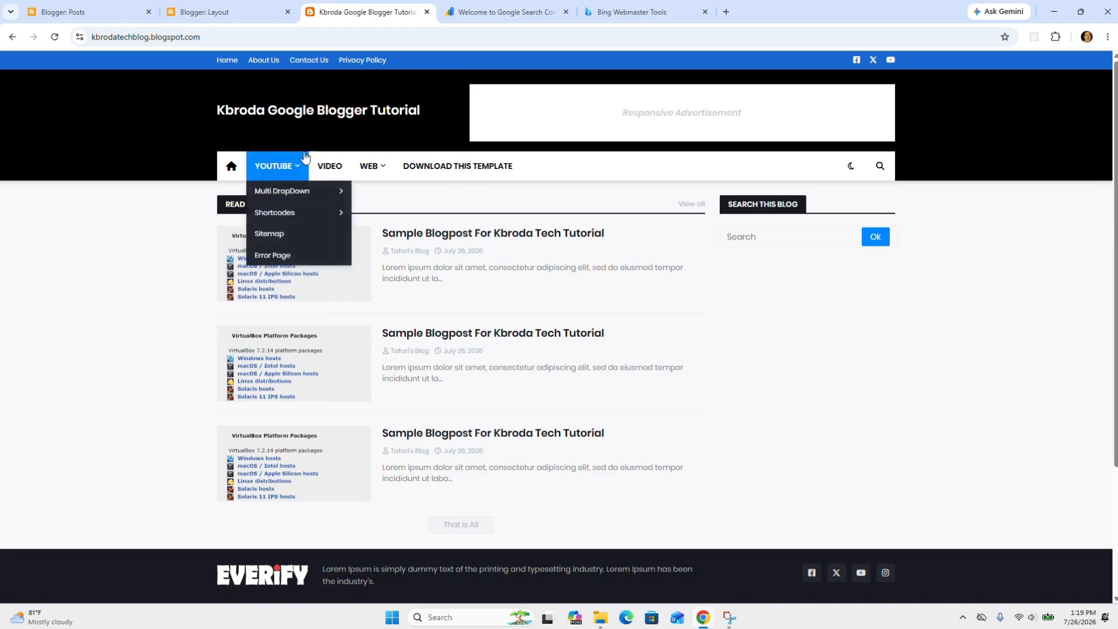
pyautogui.moveTo(282, 191)
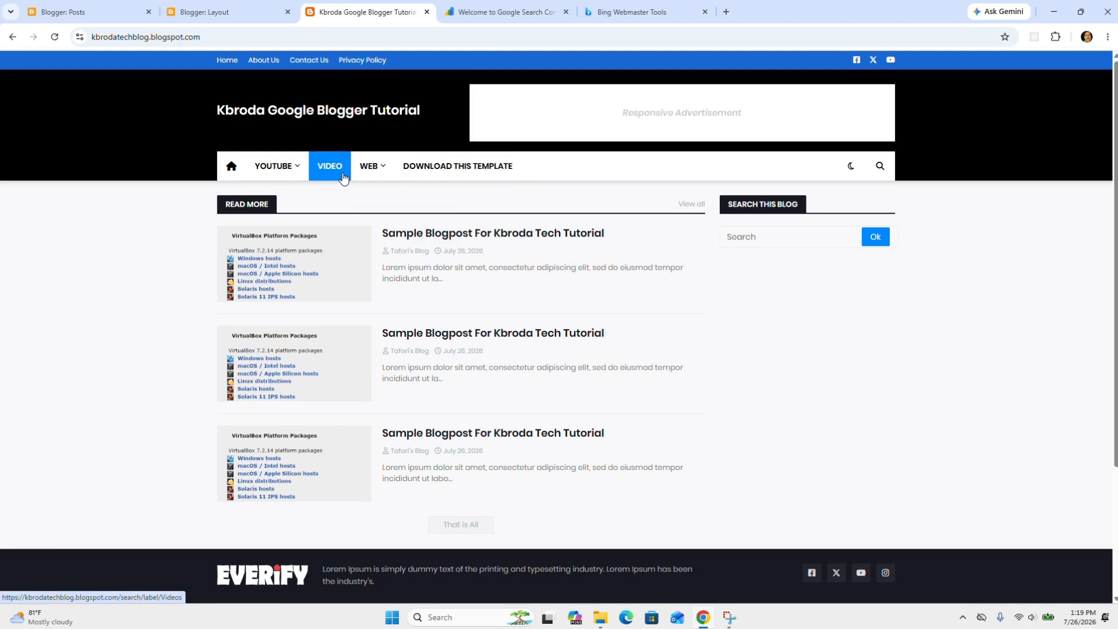
pyautogui.click(461, 19)
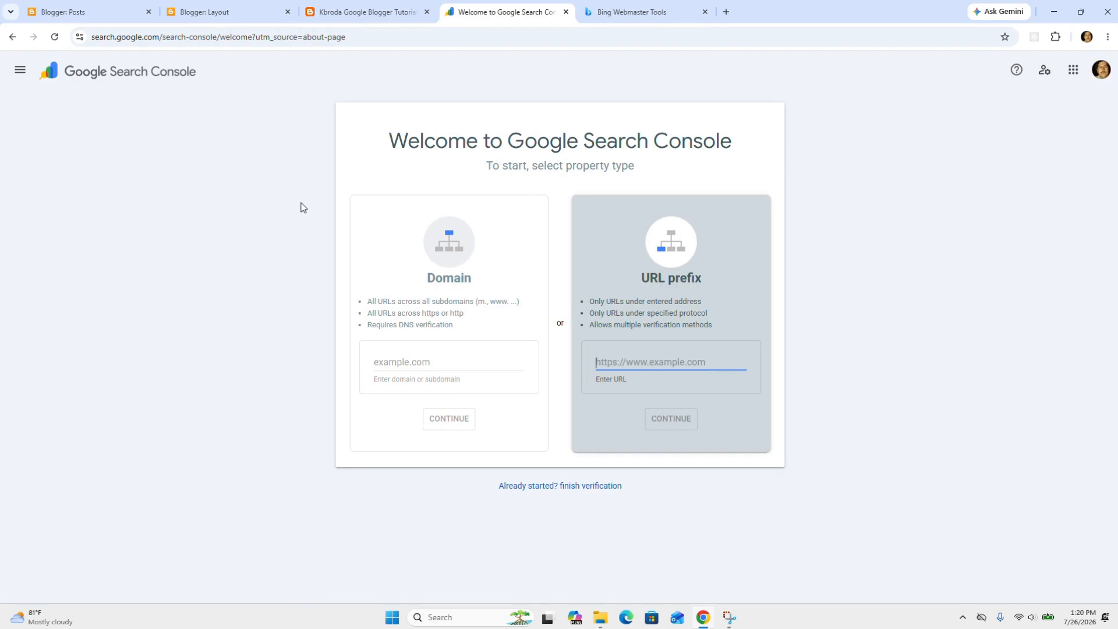
pyautogui.click(226, 12)
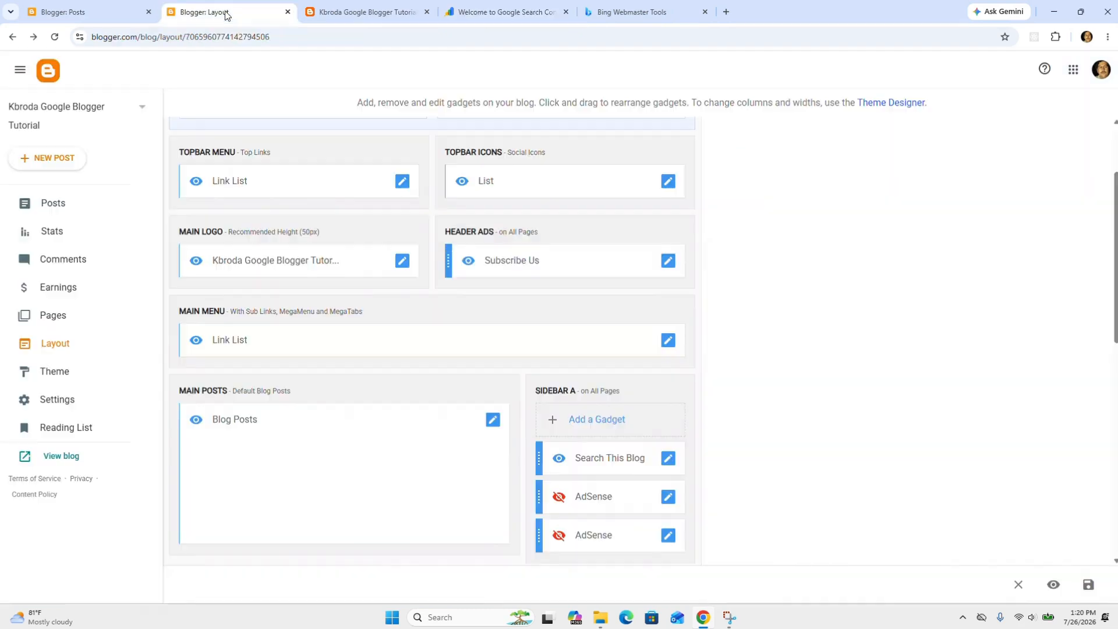
pyautogui.click(68, 18)
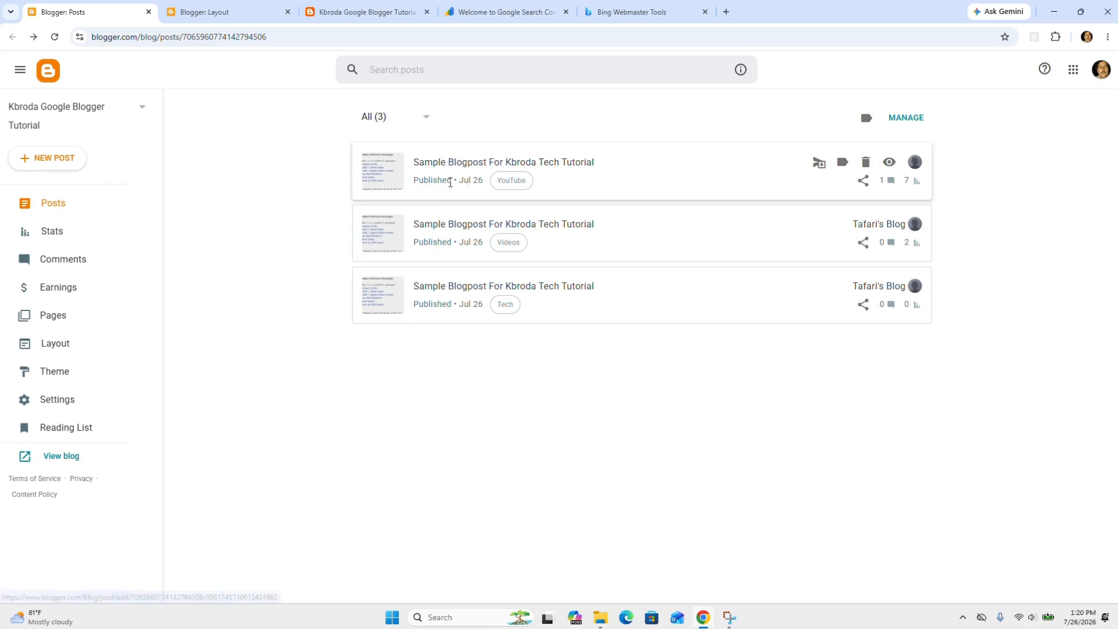
pyautogui.click(470, 18)
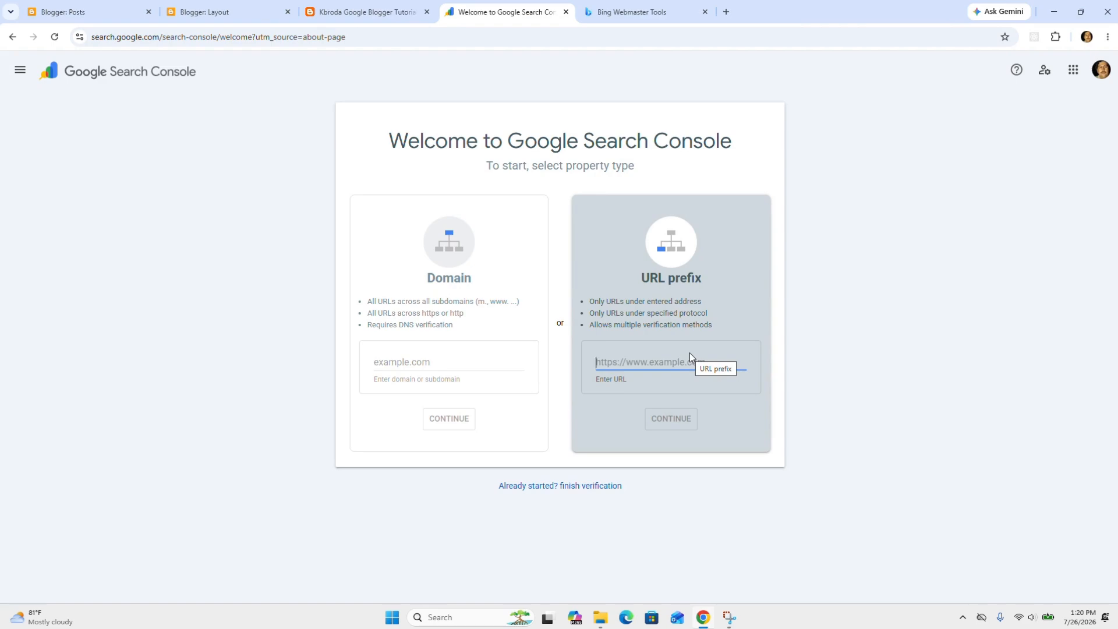
pyautogui.click(232, 12)
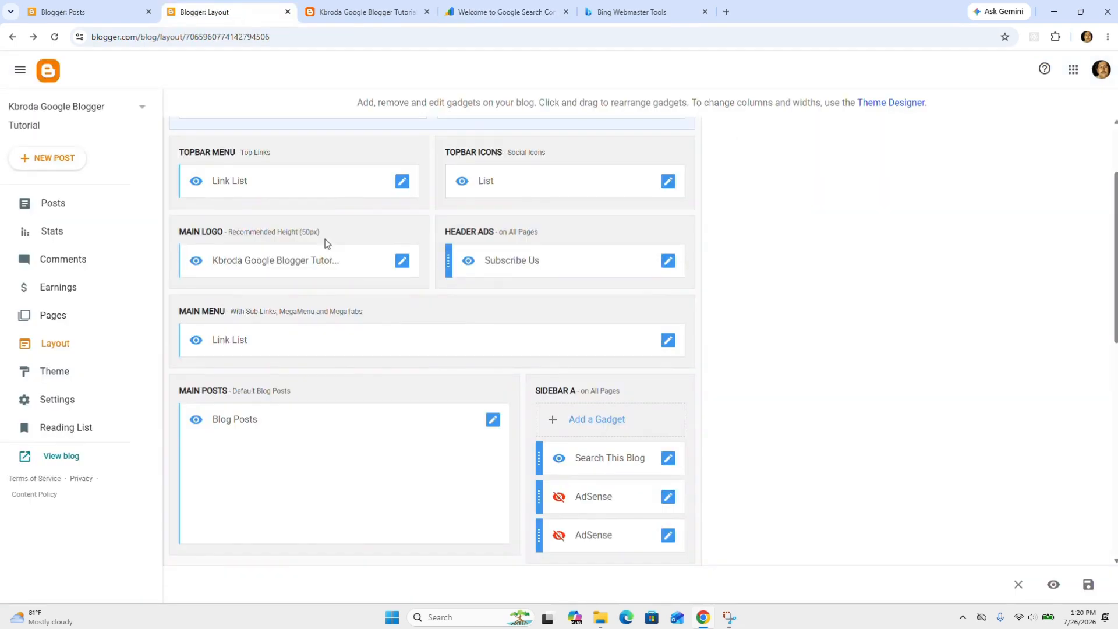
pyautogui.click(495, 11)
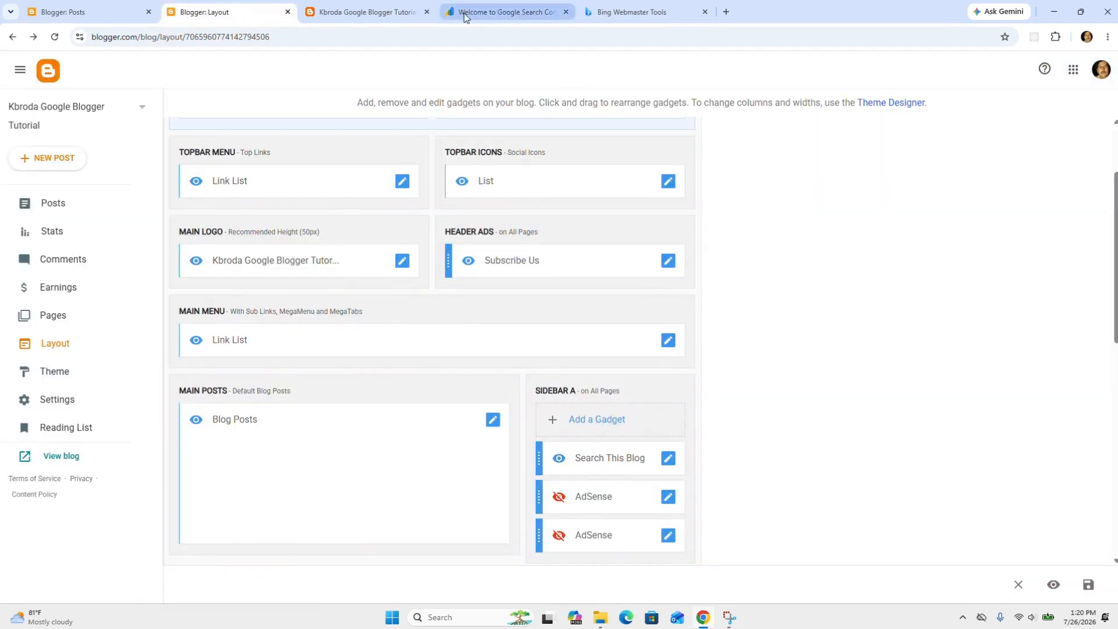
# - Search for Google Search Console in a new browser tab, open its site, and start the property setup
pyautogui.click(728, 11)
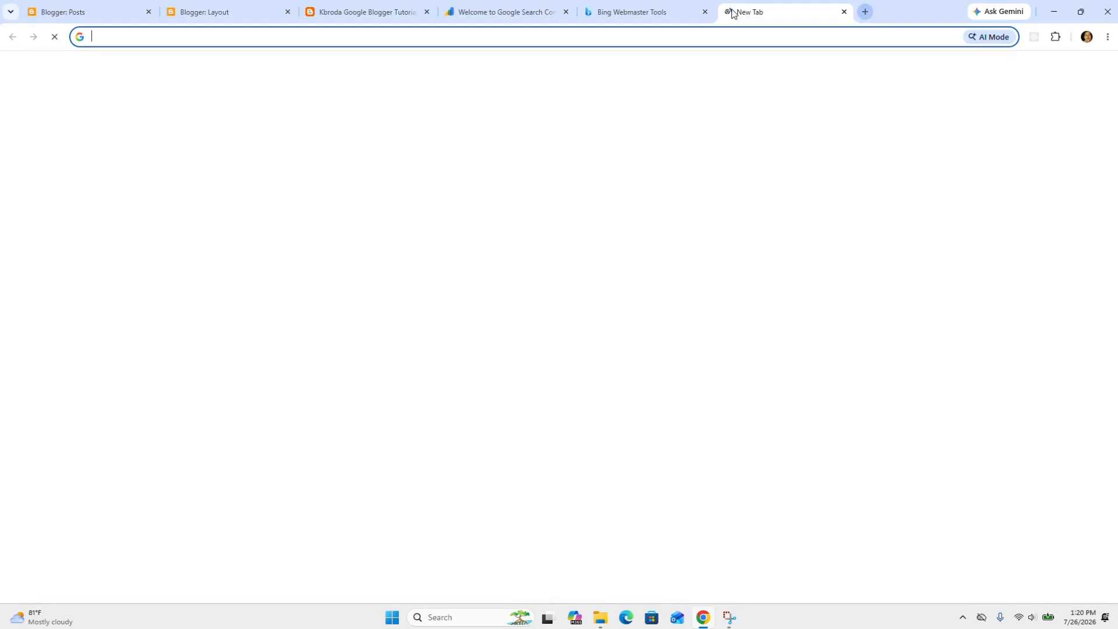
pyautogui.write('google s')
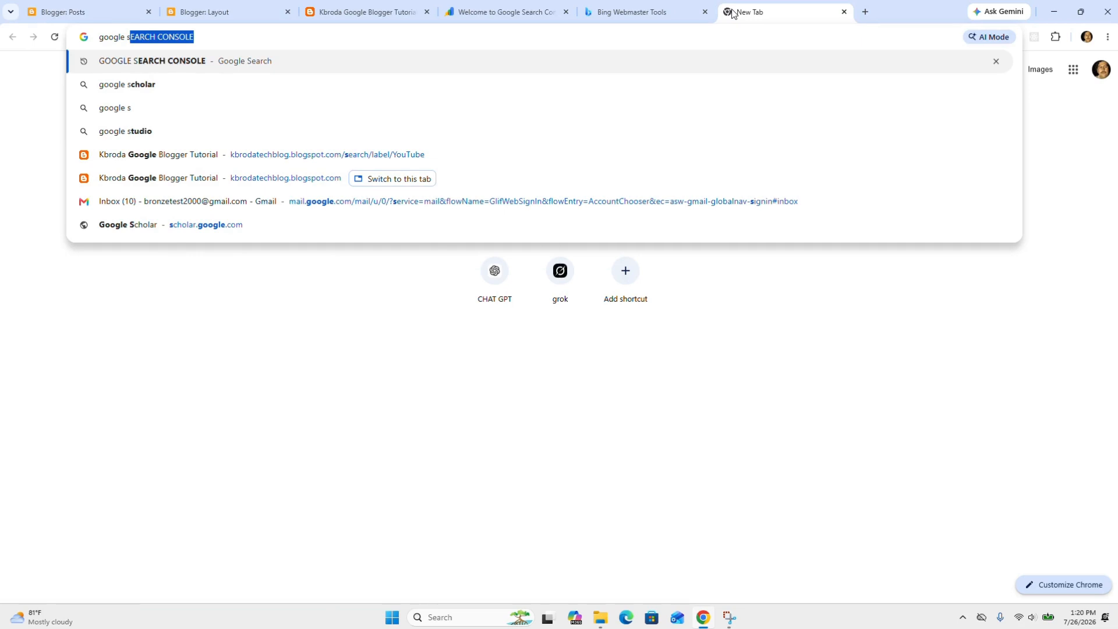
pyautogui.press('Return')
pyautogui.click(237, 182)
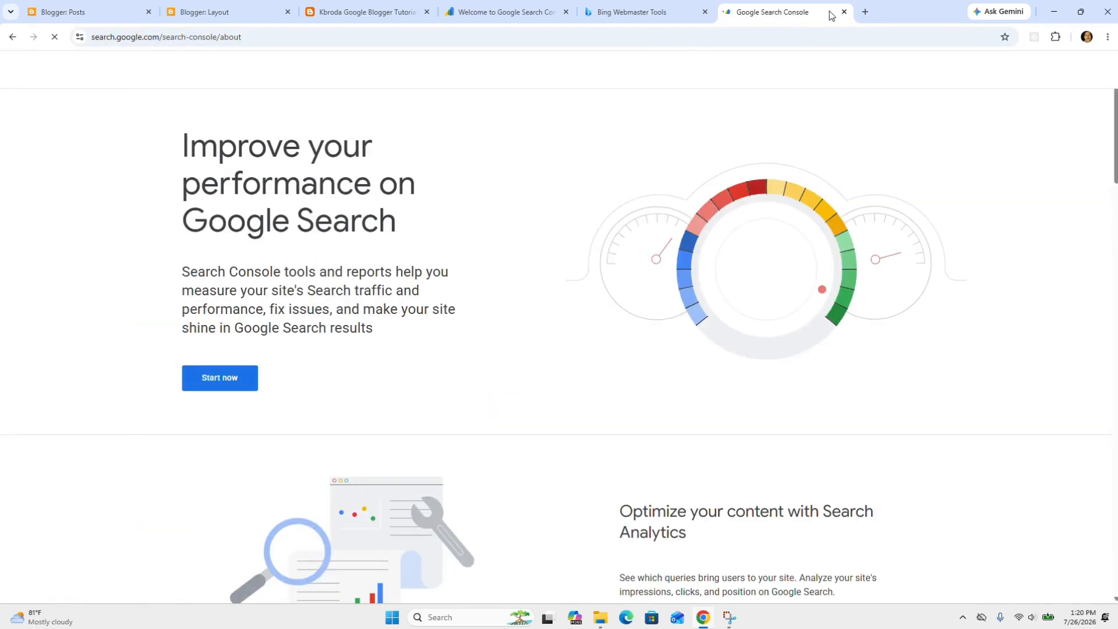
pyautogui.click(215, 380)
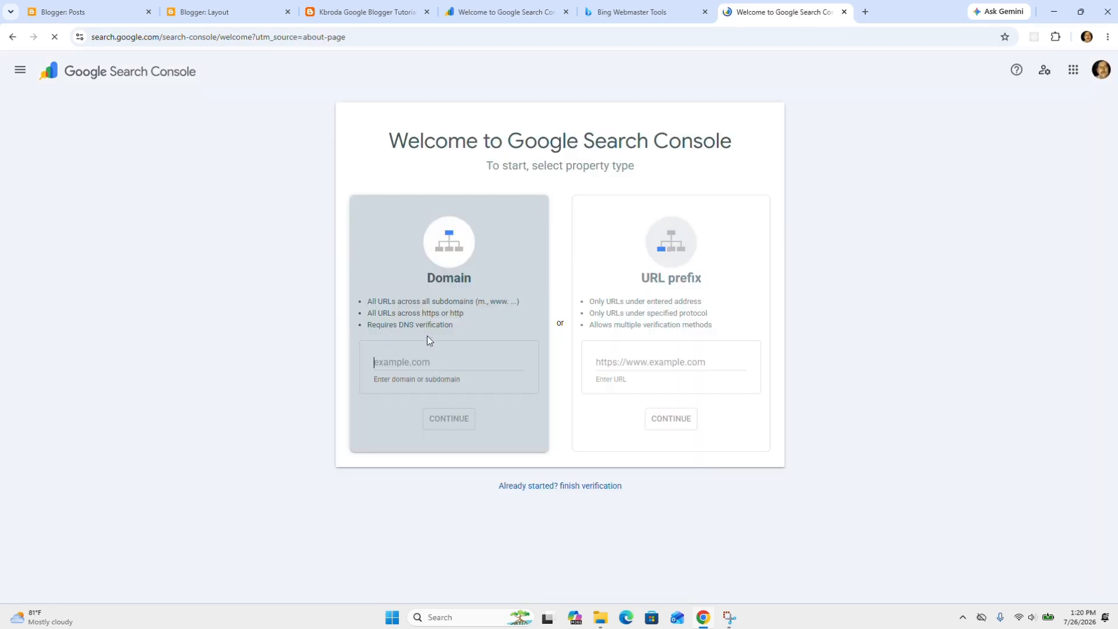
pyautogui.click(645, 363)
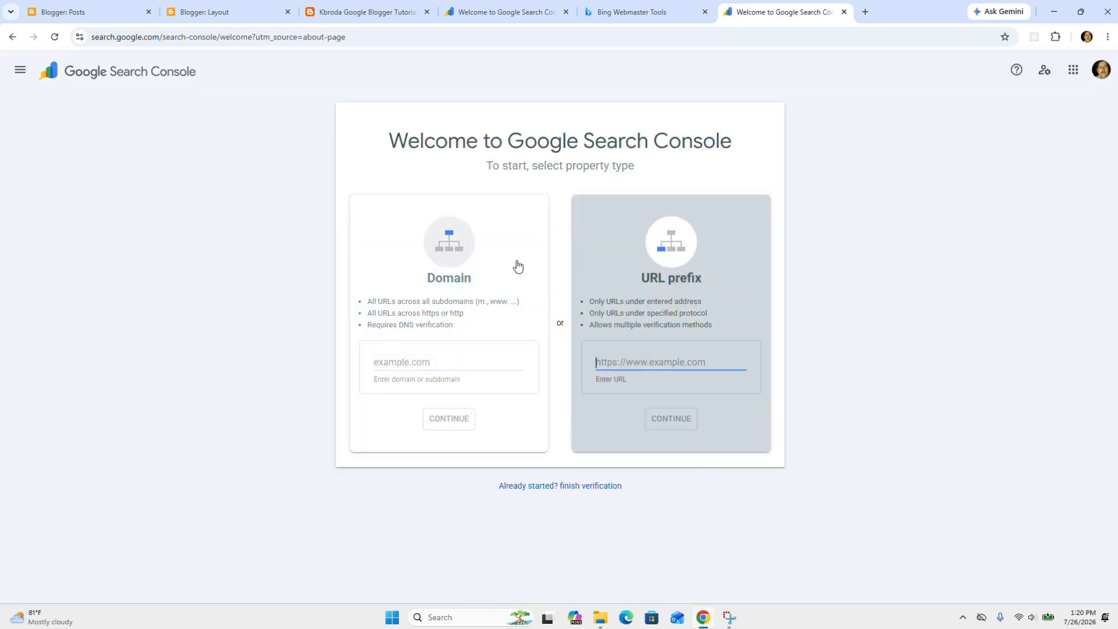
pyautogui.click(361, 11)
pyautogui.click(341, 39)
pyautogui.hotkey('ctrl', 'c')
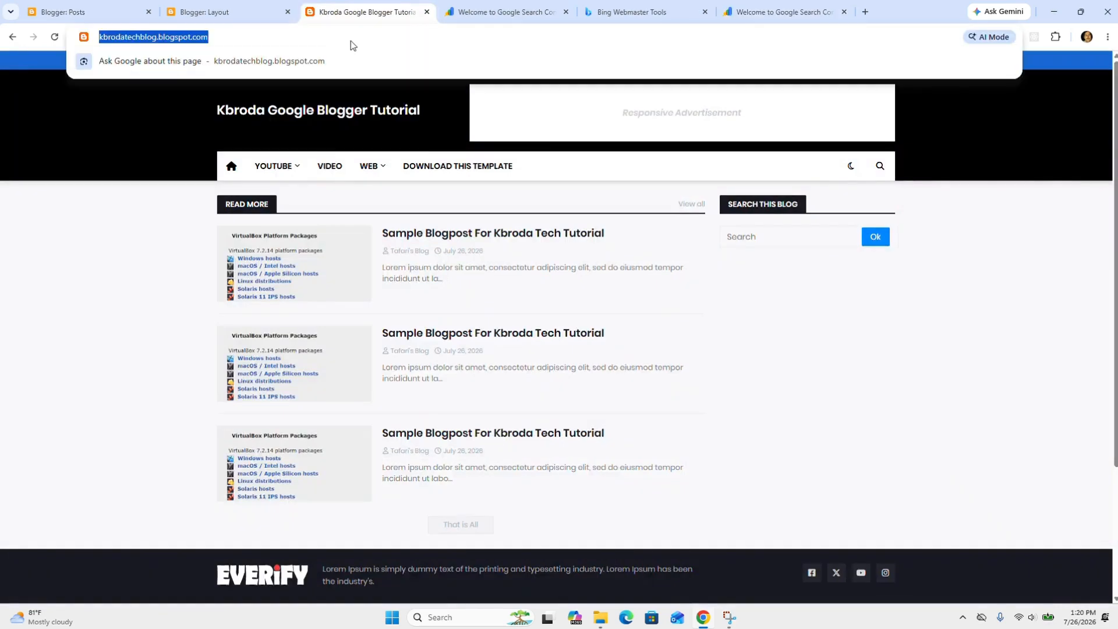
pyautogui.click(772, 13)
pyautogui.hotkey('ctrl', 'v')
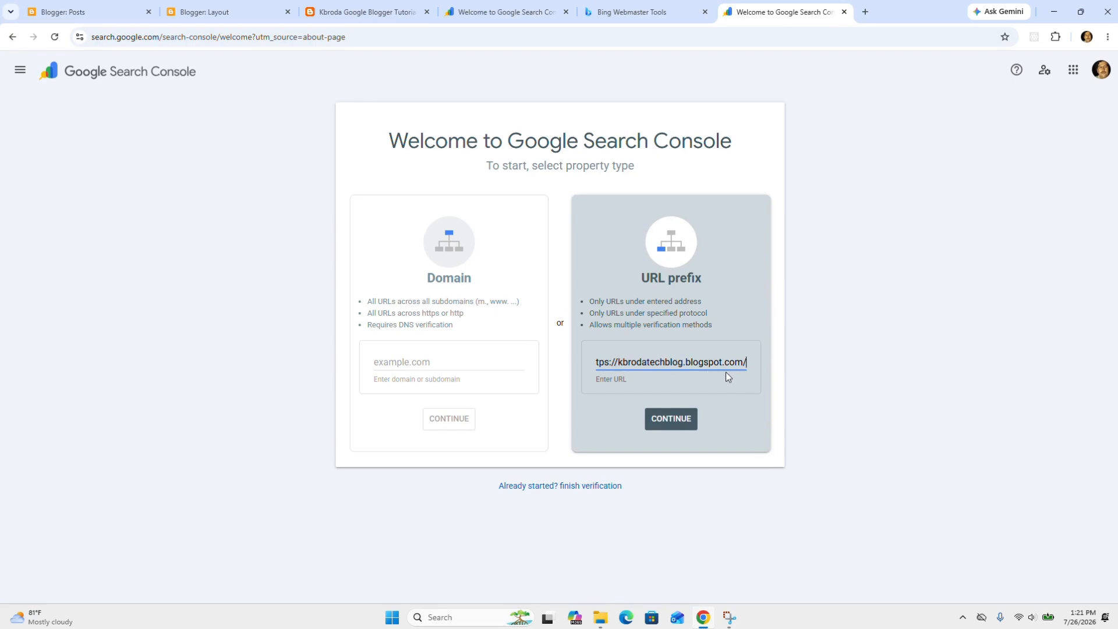
pyautogui.click(675, 424)
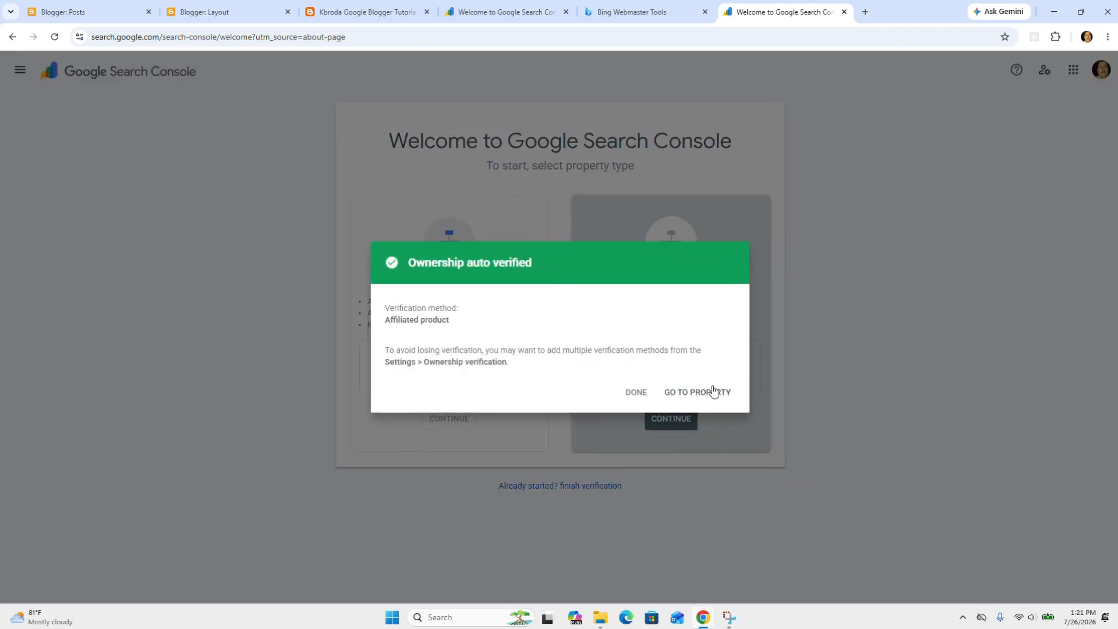
# - Go to the verified blog property, look over its Overview page, and dismiss the Overview tip
pyautogui.click(715, 391)
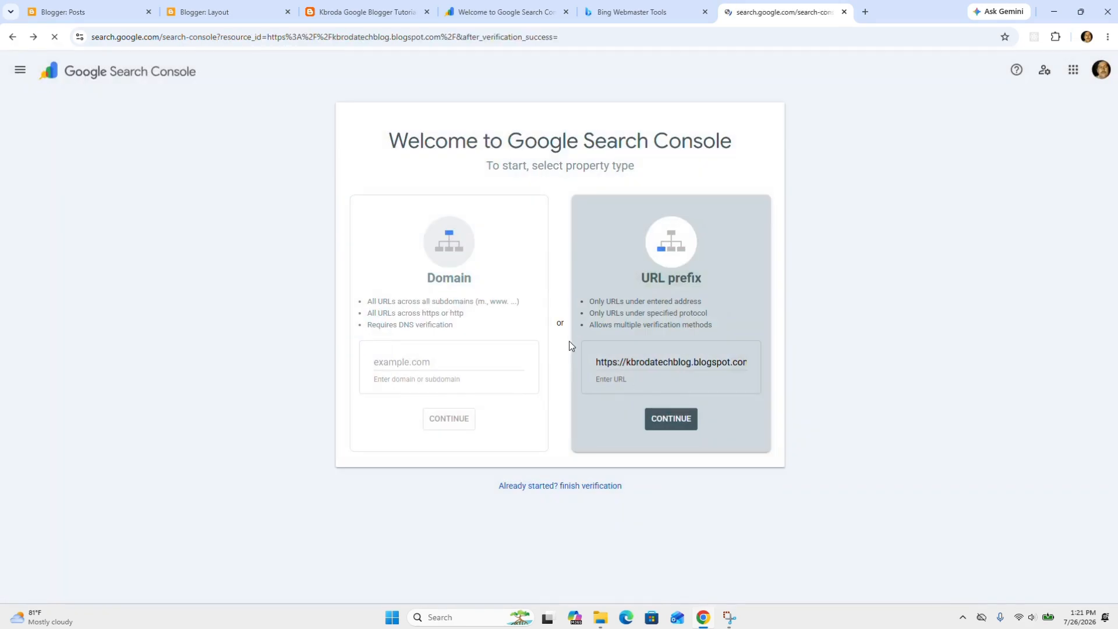
pyautogui.scroll(-6, 456, 262)
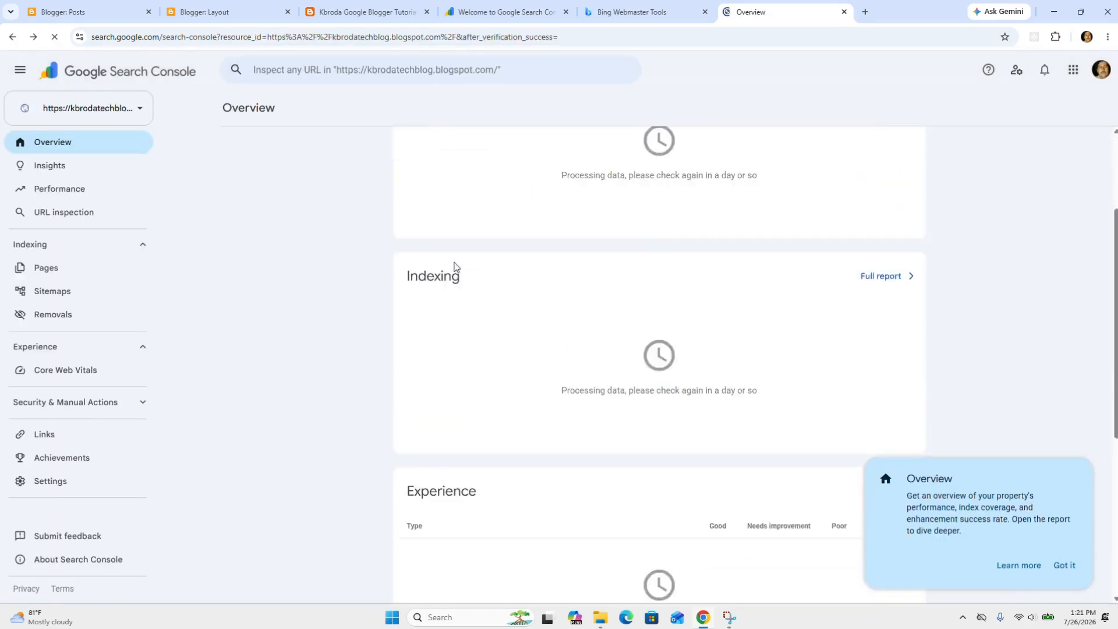
pyautogui.click(1065, 566)
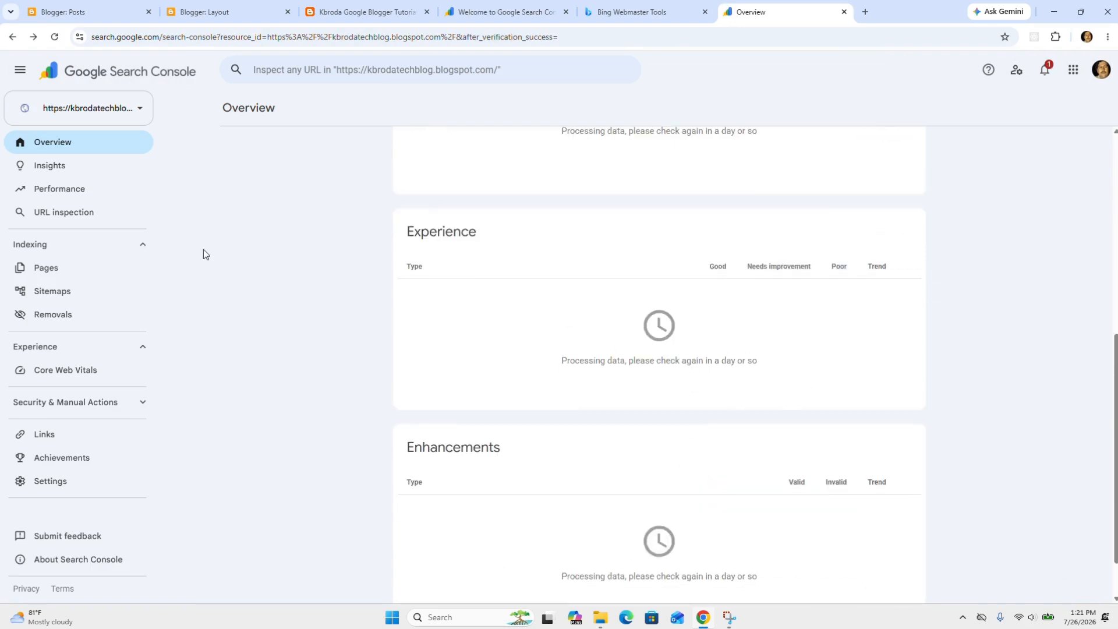
# - Open the Sitemaps page of the blog's Search Console property
pyautogui.scroll(7, 645, 250)
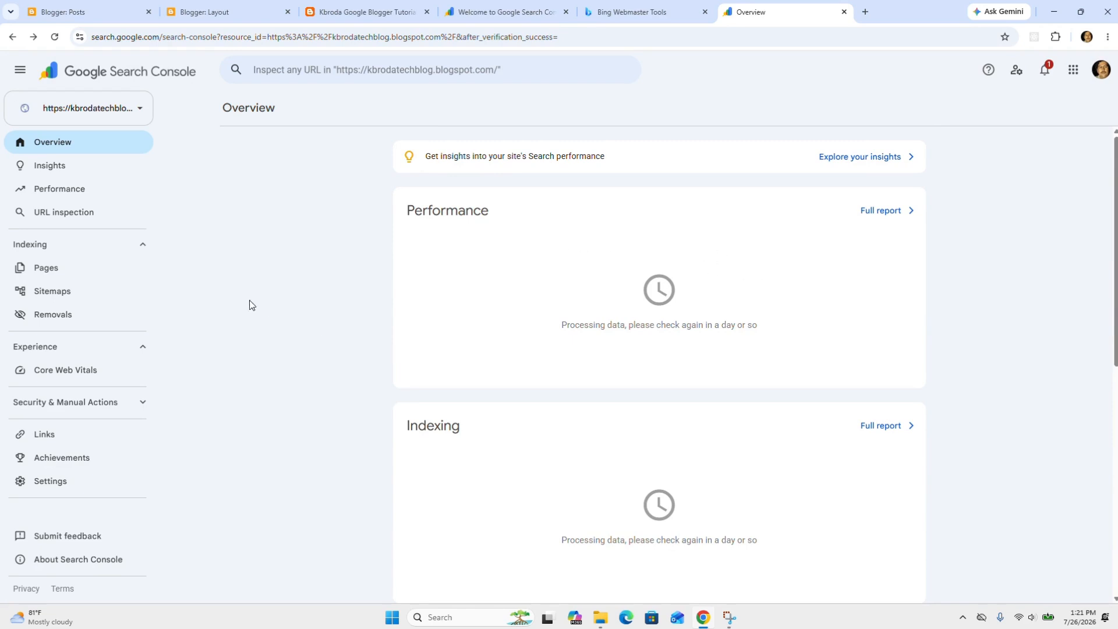
pyautogui.click(121, 292)
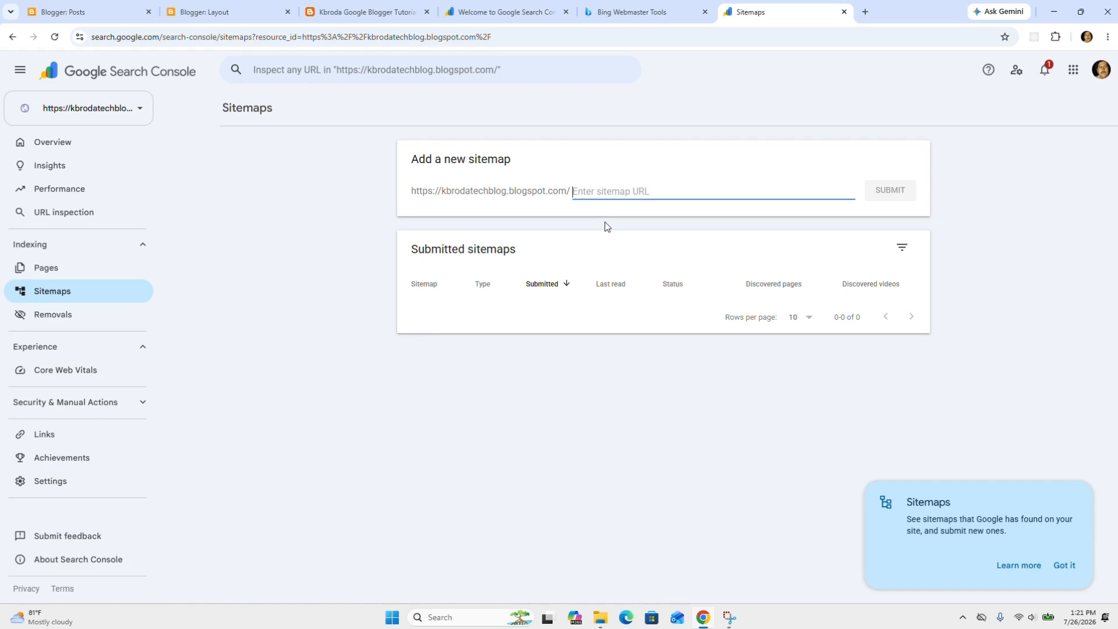
# - Search for "google blogger sitemap generator" in a new browser tab and open the labnol.org Blogger Sitemap tool
pyautogui.click(866, 11)
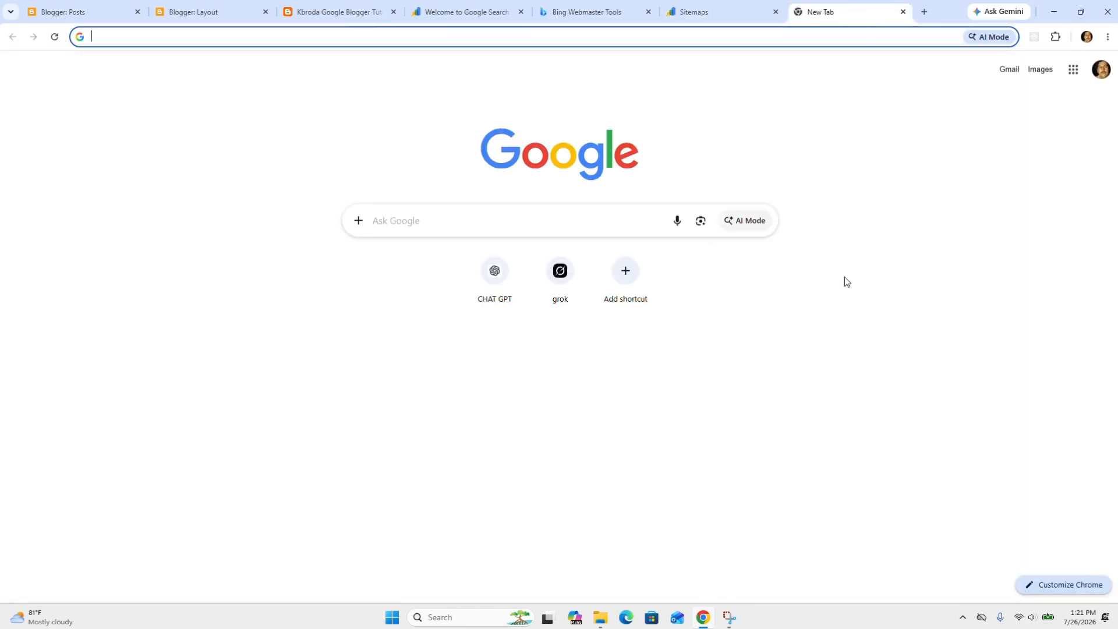
pyautogui.write('google blogger sitemap')
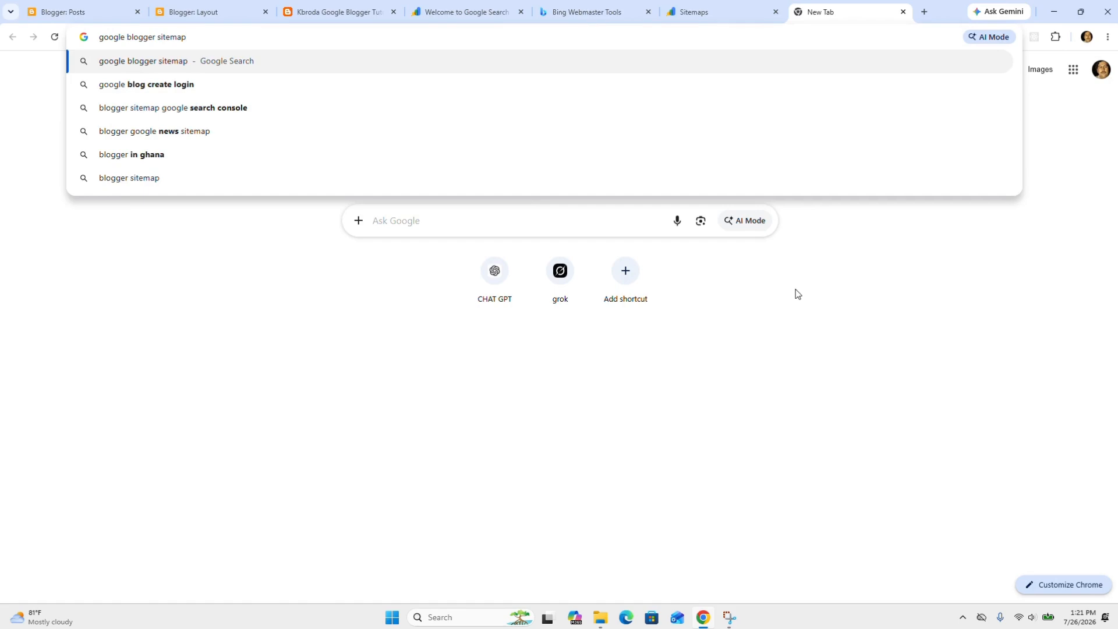
pyautogui.write(' generator')
pyautogui.press('Return')
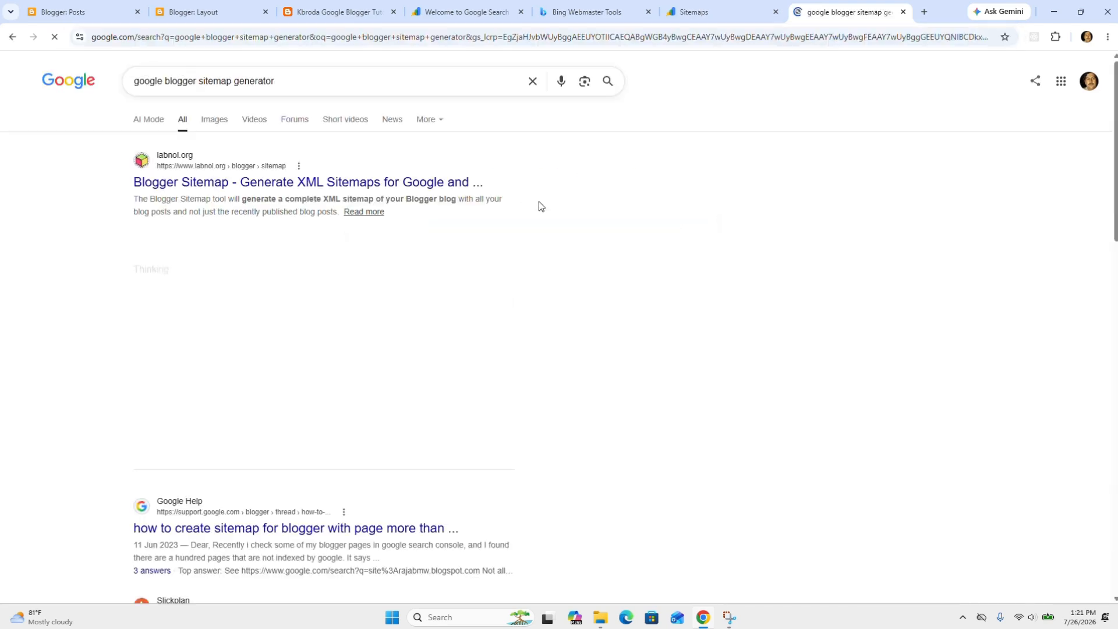
pyautogui.click(305, 185)
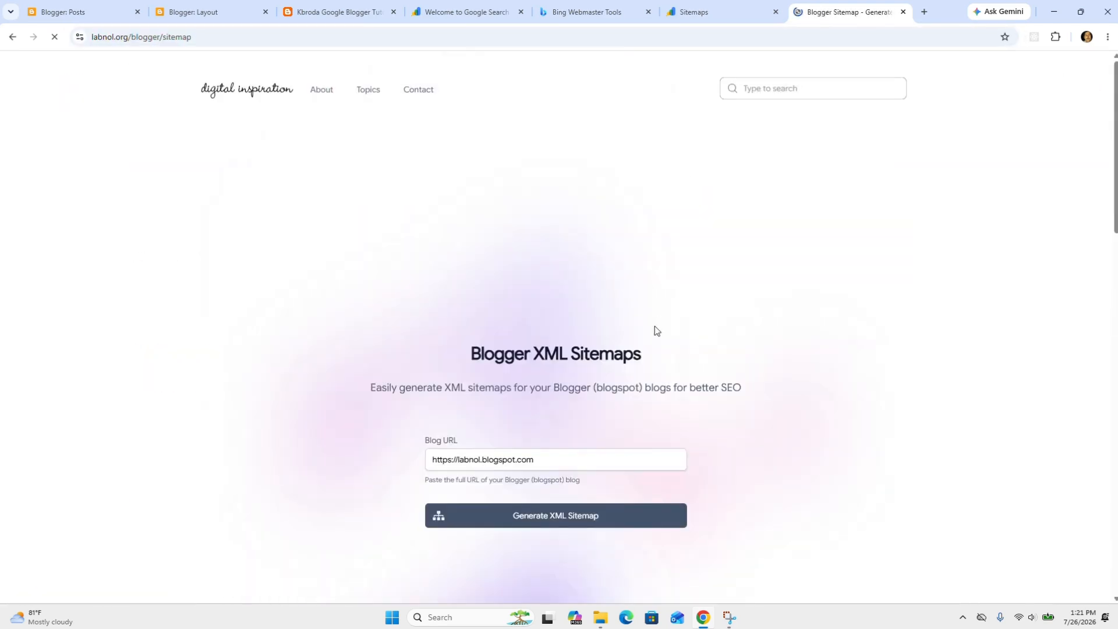
pyautogui.scroll(-3, 661, 323)
pyautogui.click(559, 281)
pyautogui.hotkey('ctrl', 'a')
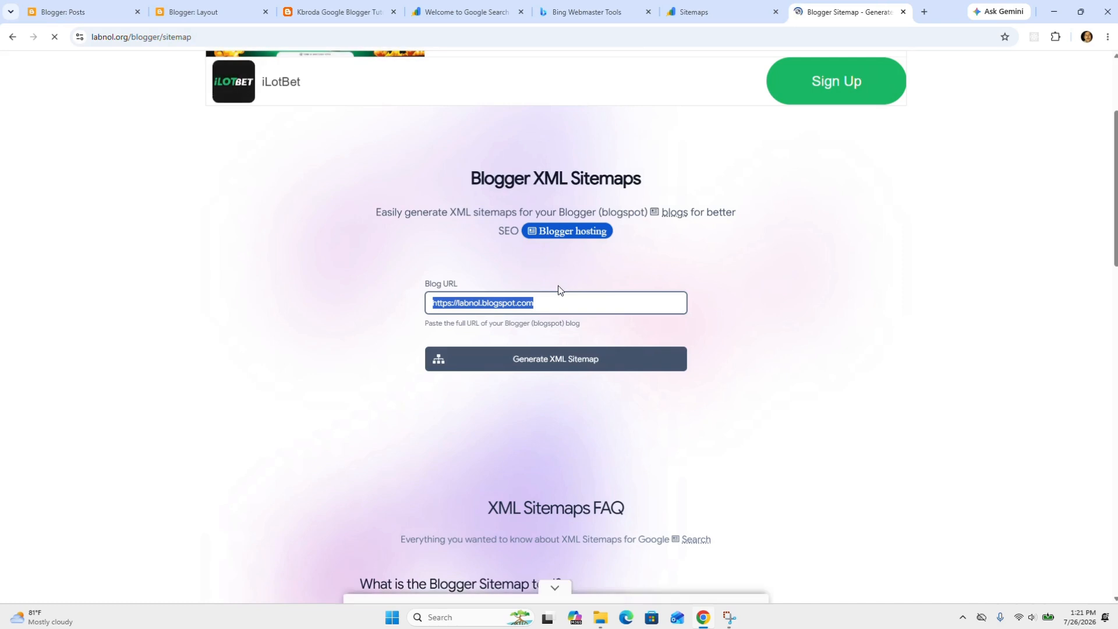
pyautogui.press('super+v')
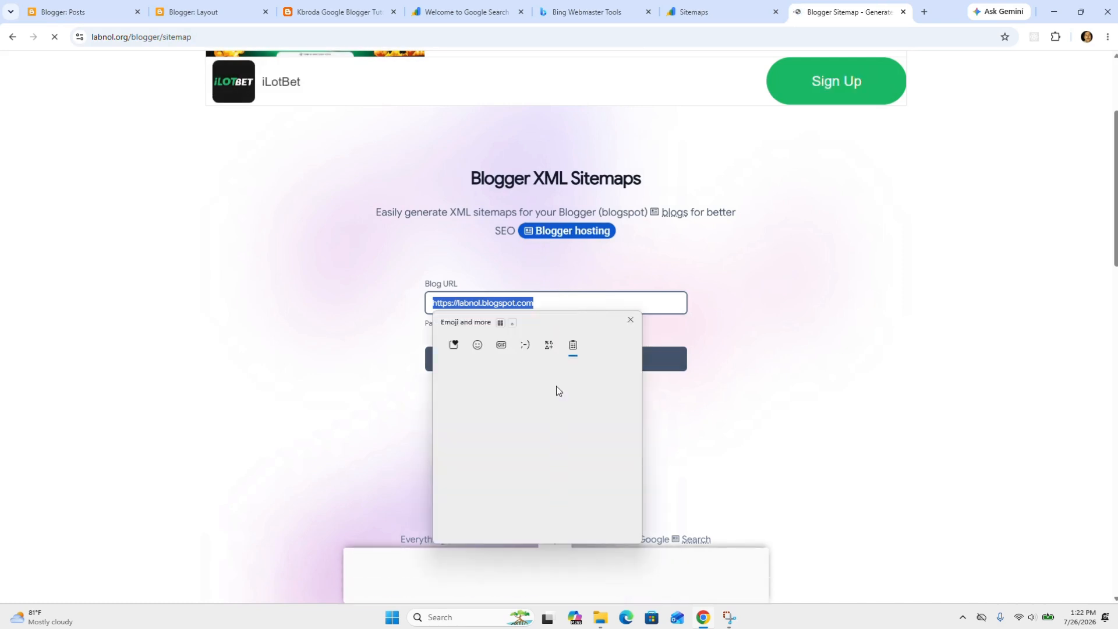
pyautogui.click(516, 411)
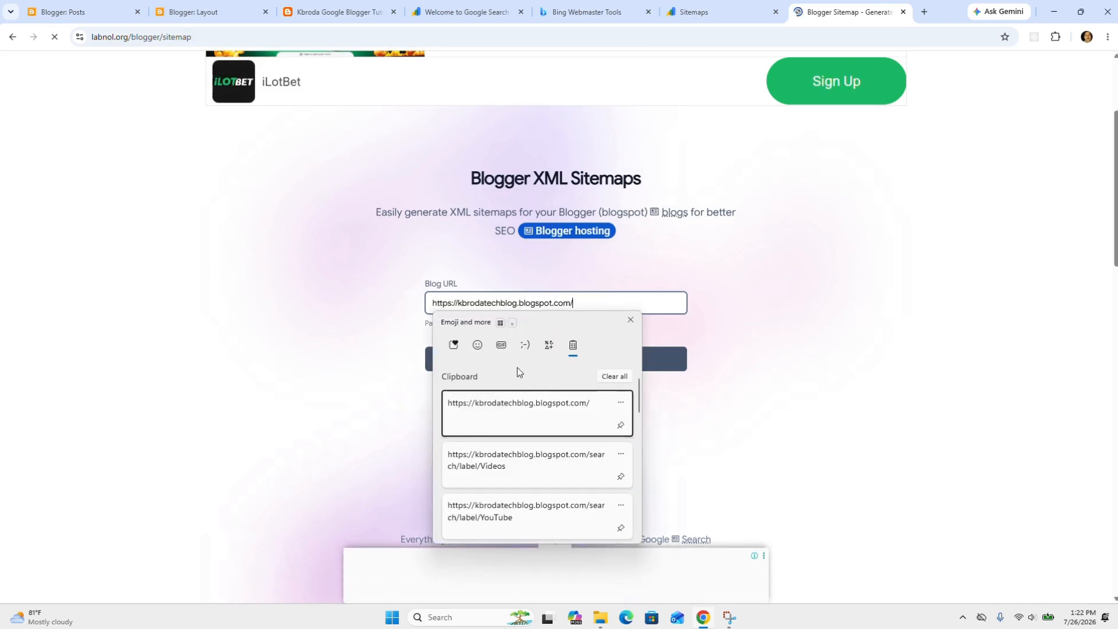
pyautogui.click(590, 357)
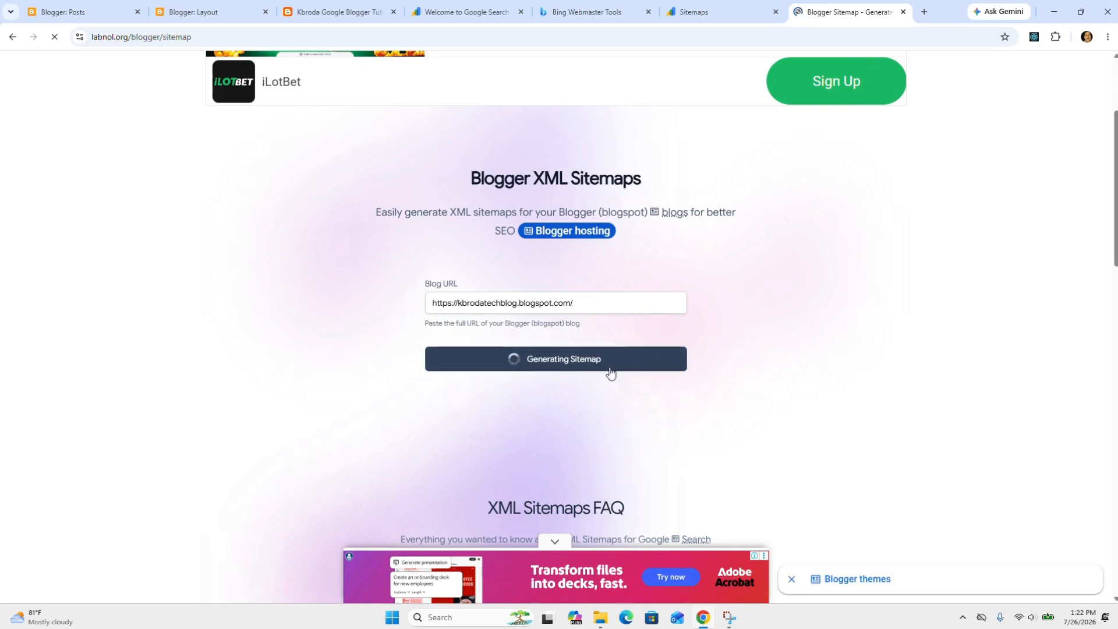
# - Copy the full sitemap URL, ending in atom.xml?redirect=false&start-index=1&max-results=500, from the generated sitemap text
pyautogui.scroll(-1, 609, 373)
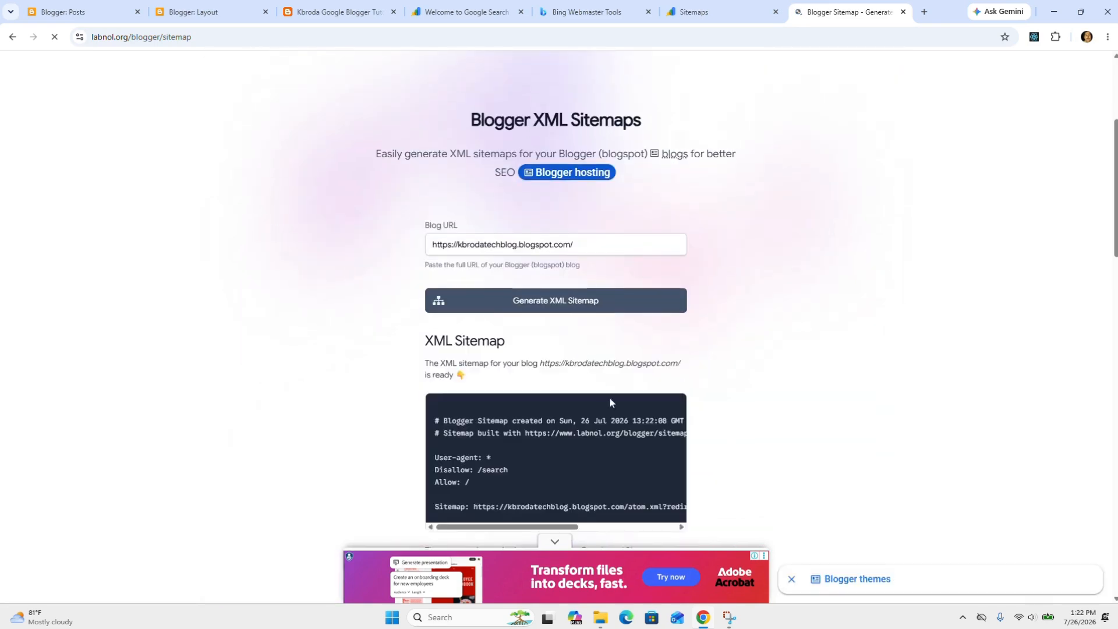
pyautogui.scroll(-1, 626, 422)
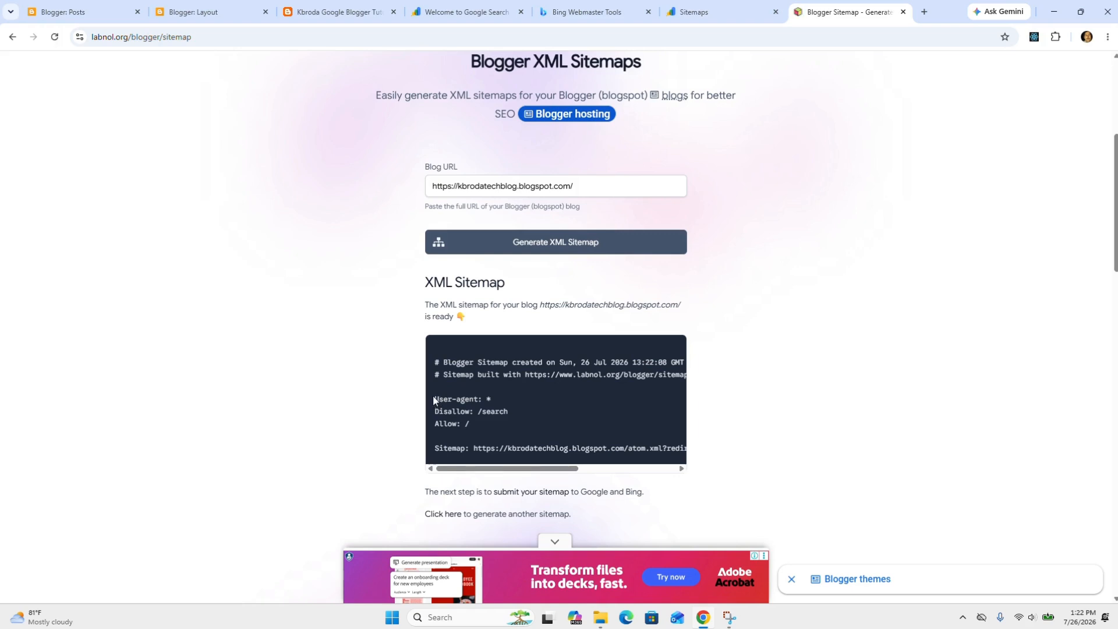
pyautogui.moveTo(471, 445); pyautogui.dragTo(687, 448)
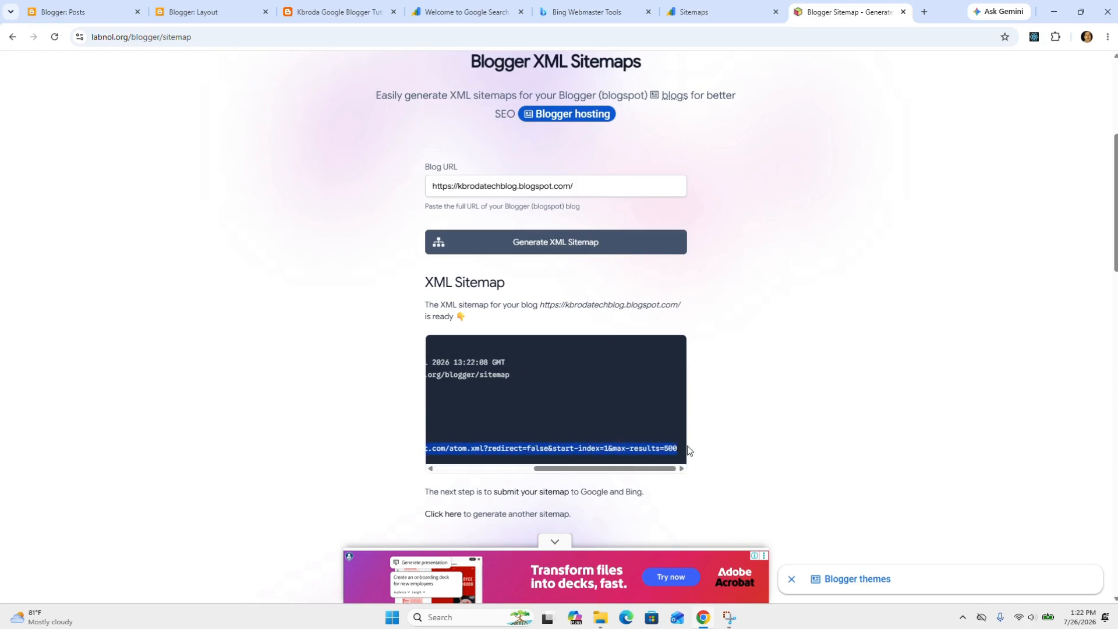
pyautogui.rightClick(663, 449)
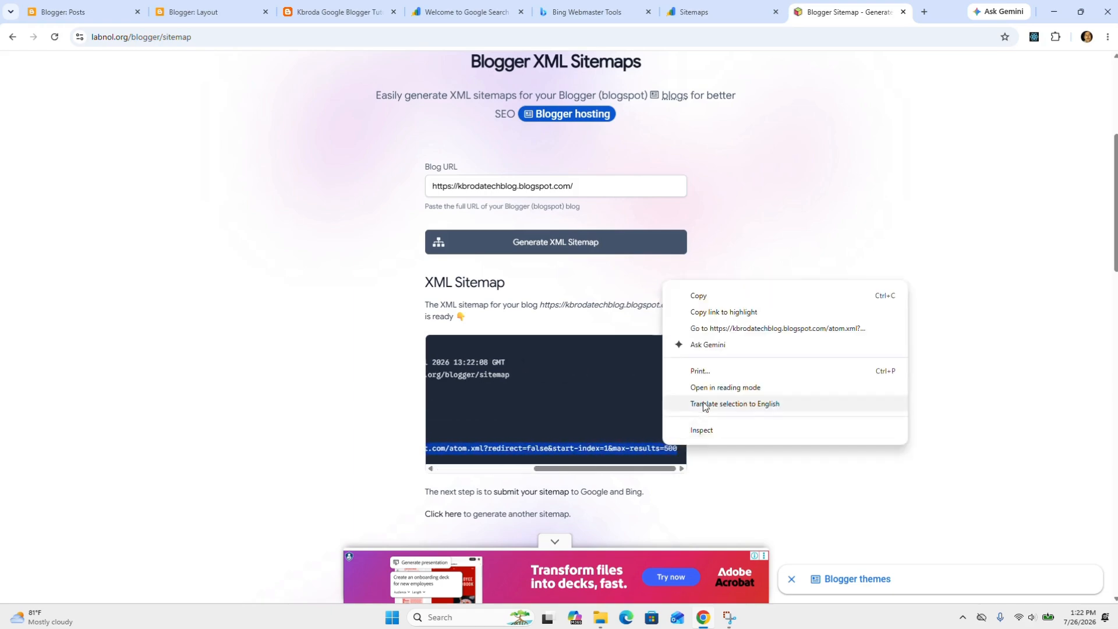
pyautogui.click(711, 300)
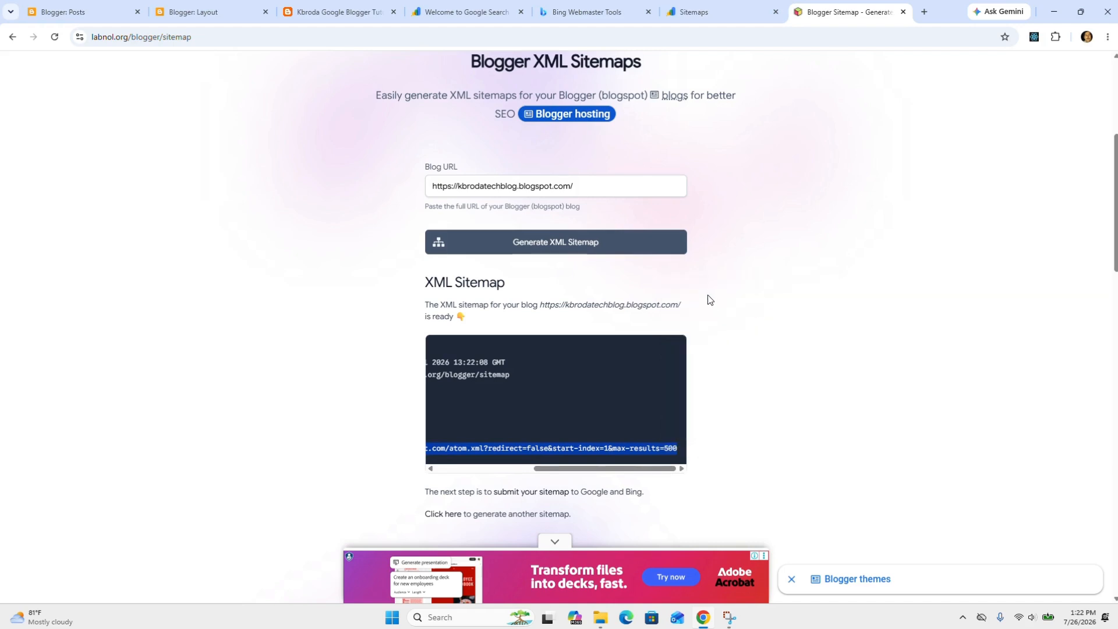
# - Submit the copied atom.xml sitemap URL as a new sitemap in Google Search Console, dismissing the survey and the confirmation
pyautogui.click(709, 12)
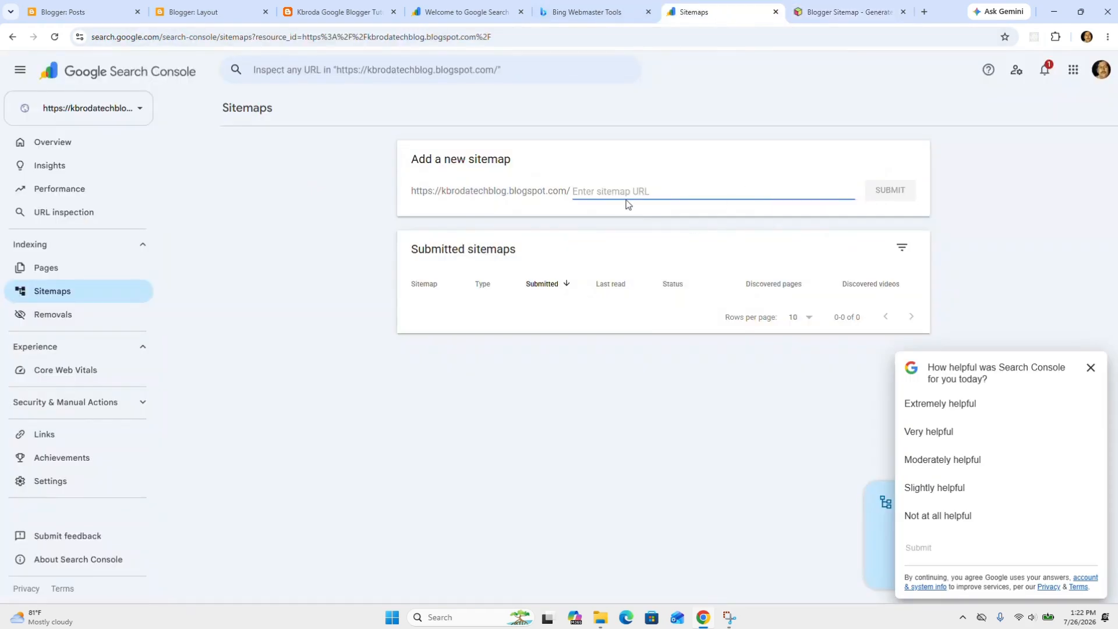
pyautogui.hotkey('ctrl', 'v')
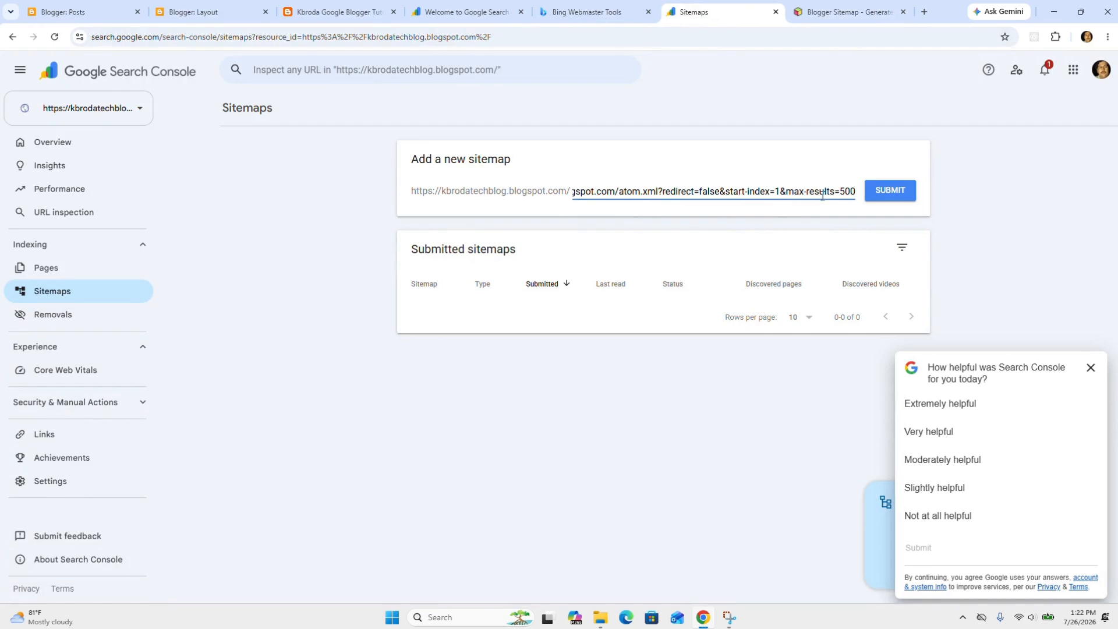
pyautogui.click(878, 190)
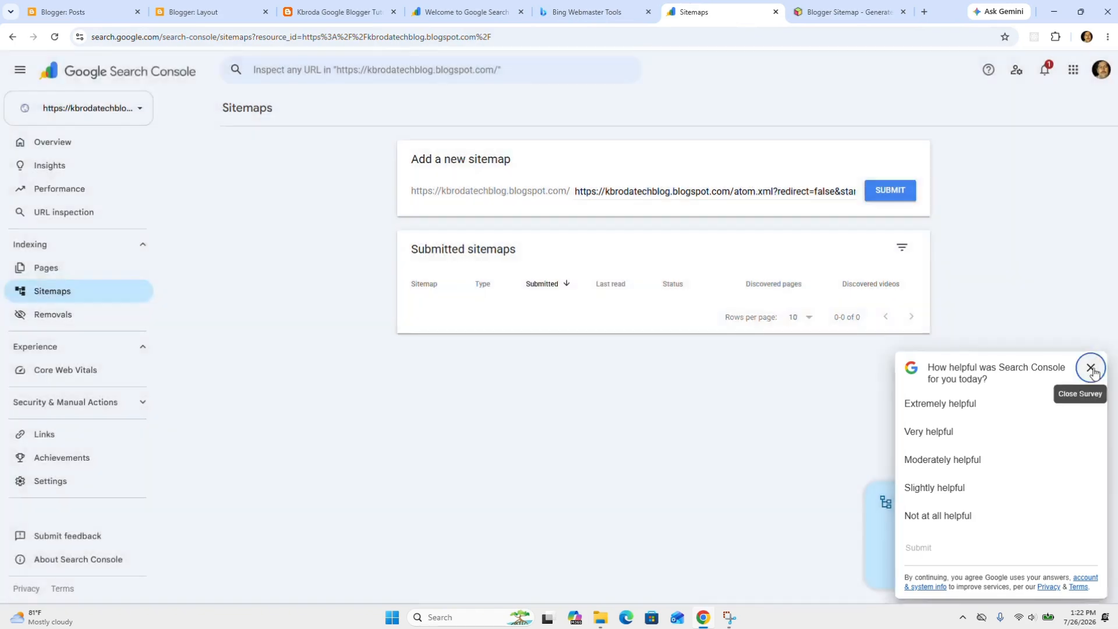
pyautogui.click(1089, 368)
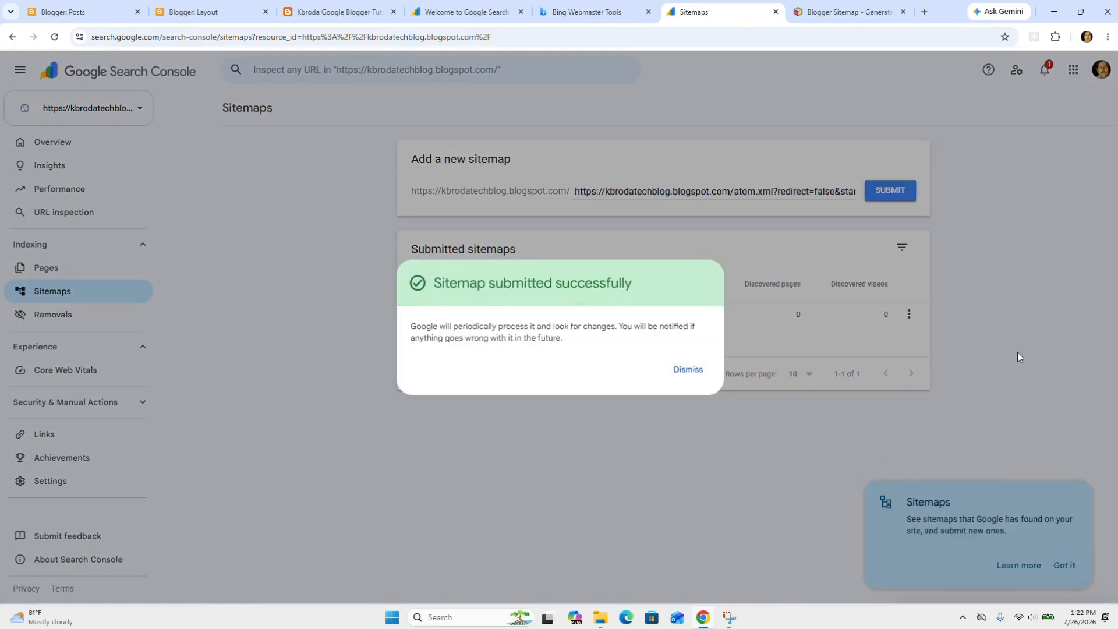
pyautogui.click(689, 370)
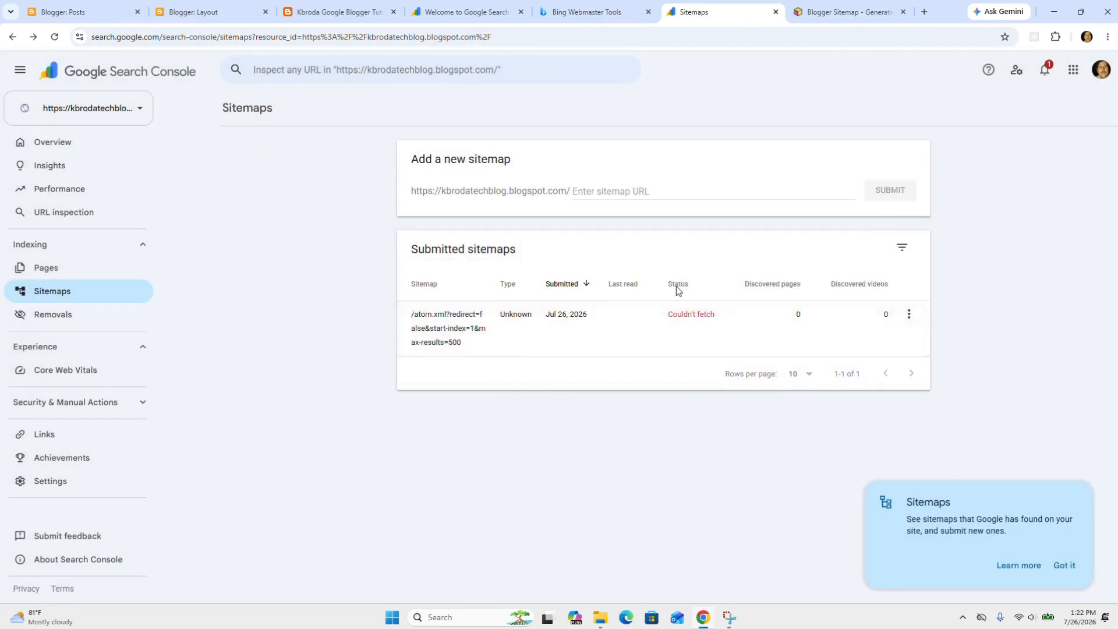
# - Submit the same atom.xml sitemap URL once more in Google Search Console
pyautogui.click(632, 191)
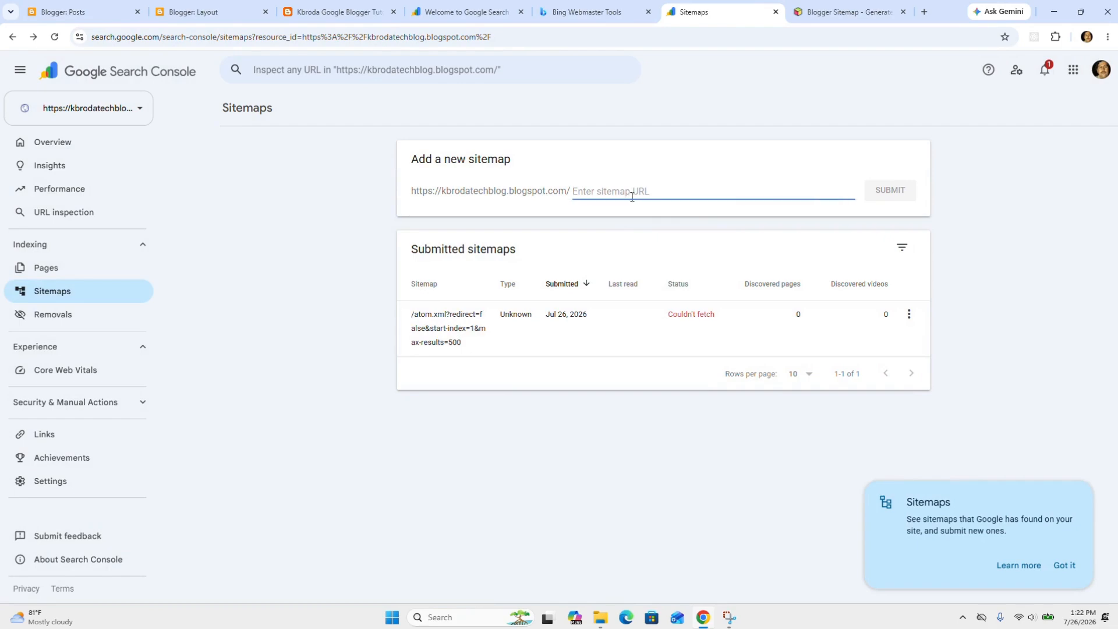
pyautogui.hotkey('ctrl', 'v')
pyautogui.click(891, 192)
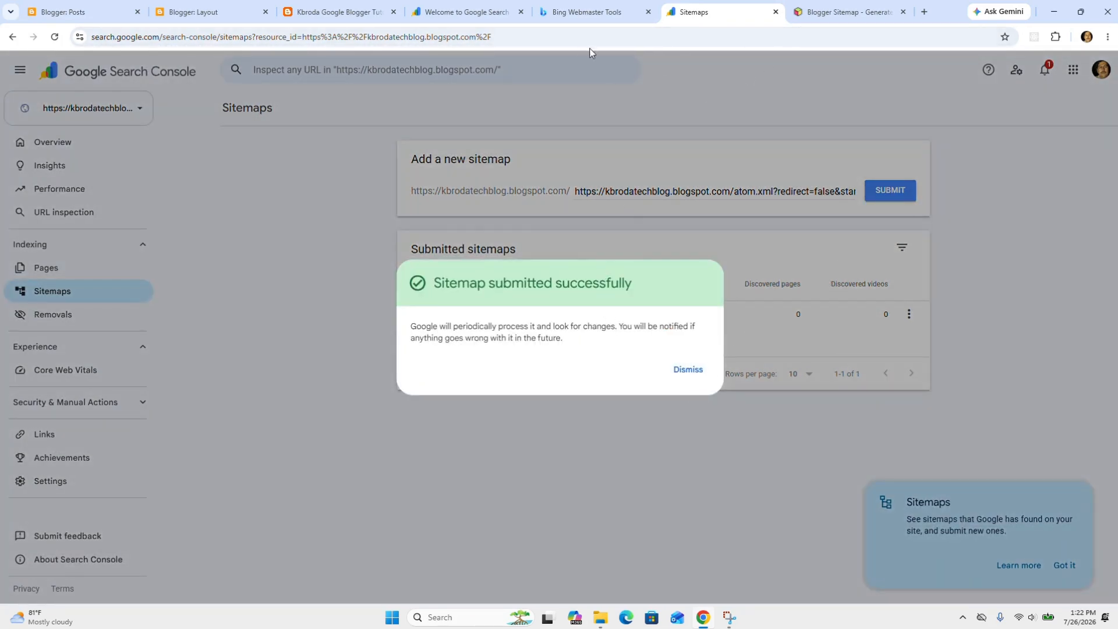
# - Switch to Bing Webmaster Tools and sign in with the existing Google account, approving bing.com's access to the profile
pyautogui.click(924, 12)
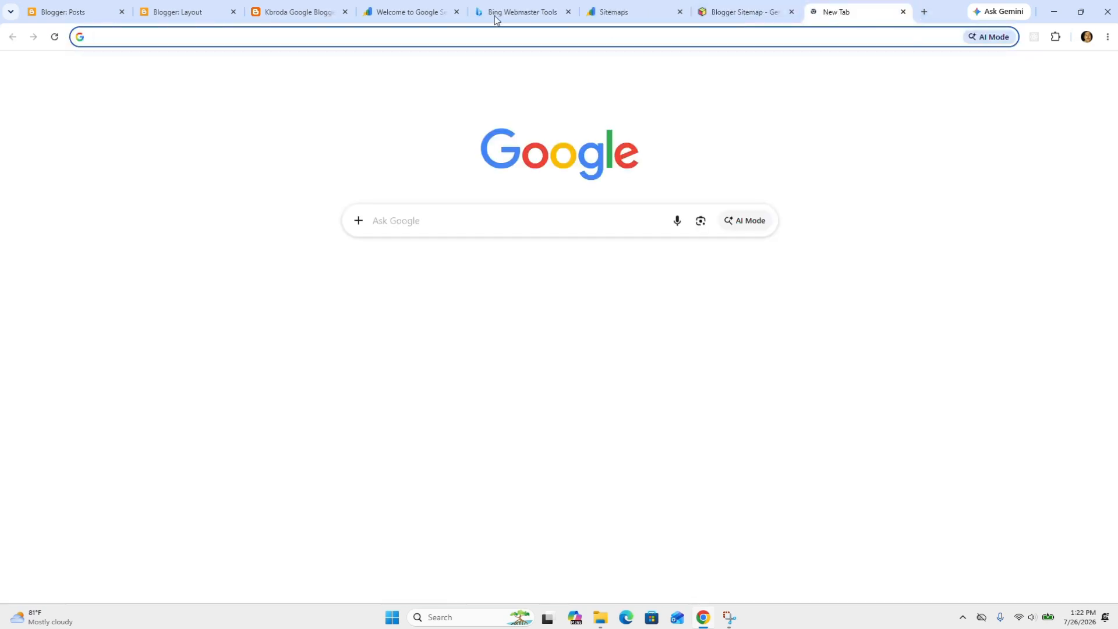
pyautogui.click(475, 19)
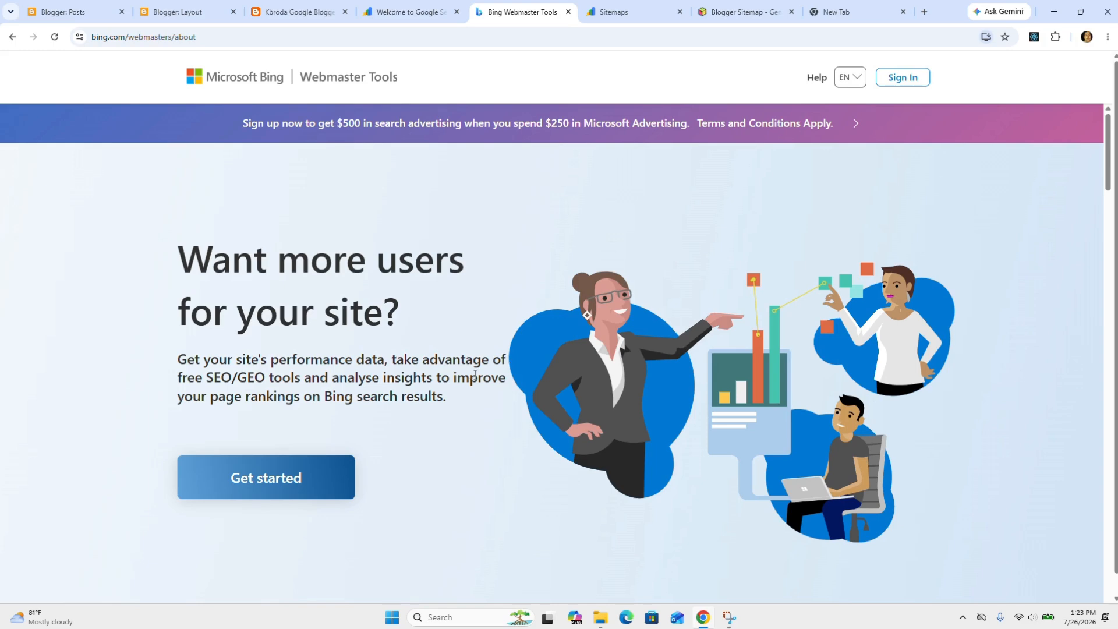
pyautogui.click(286, 486)
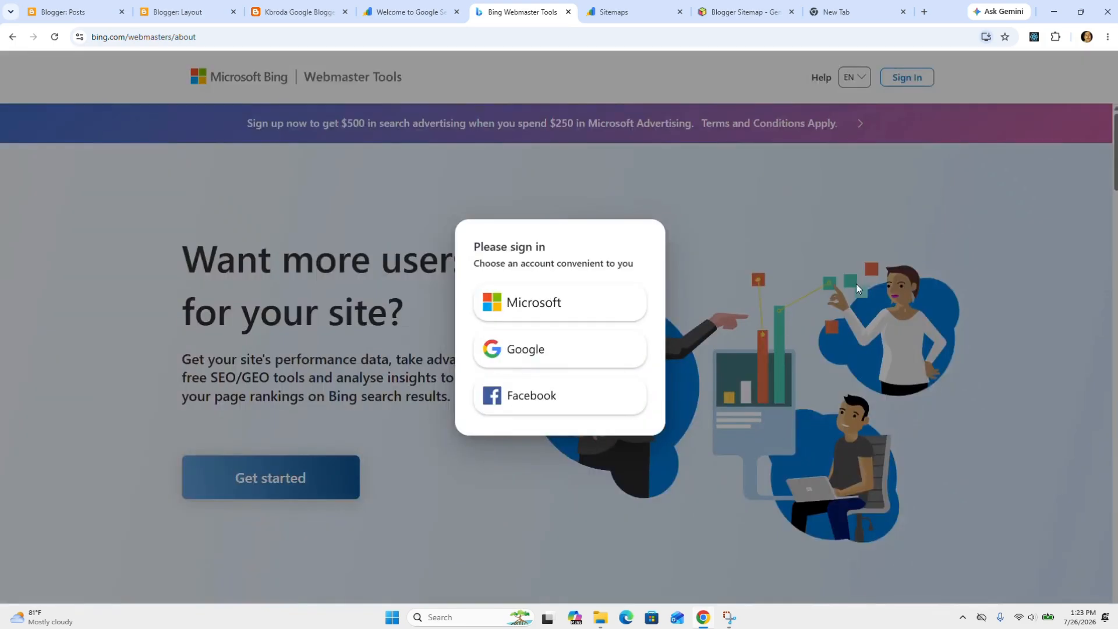
pyautogui.click(568, 355)
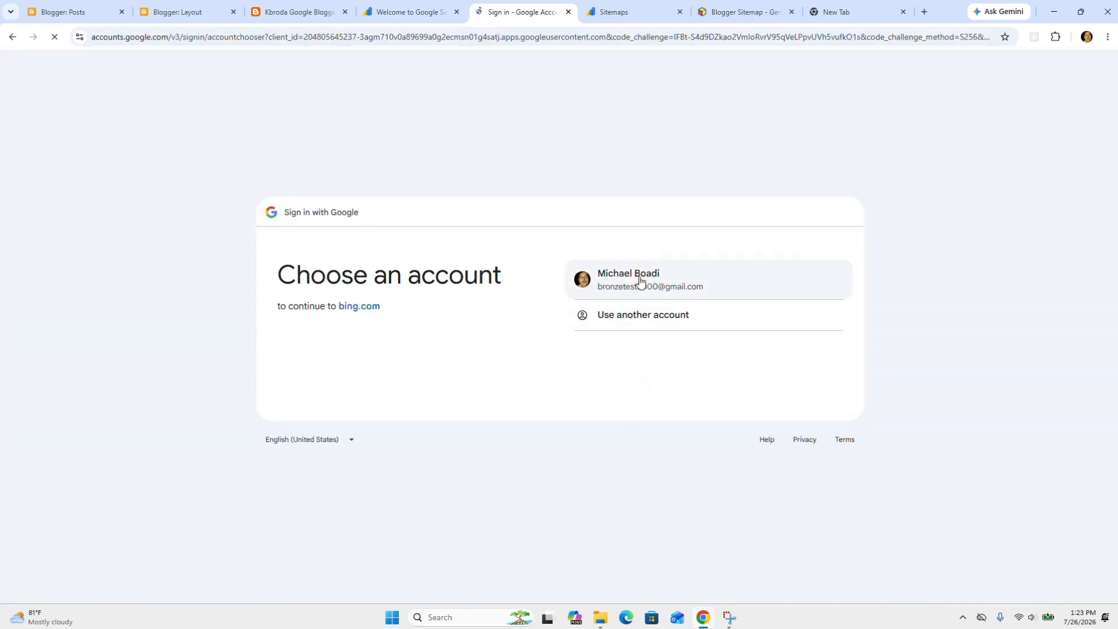
pyautogui.click(640, 280)
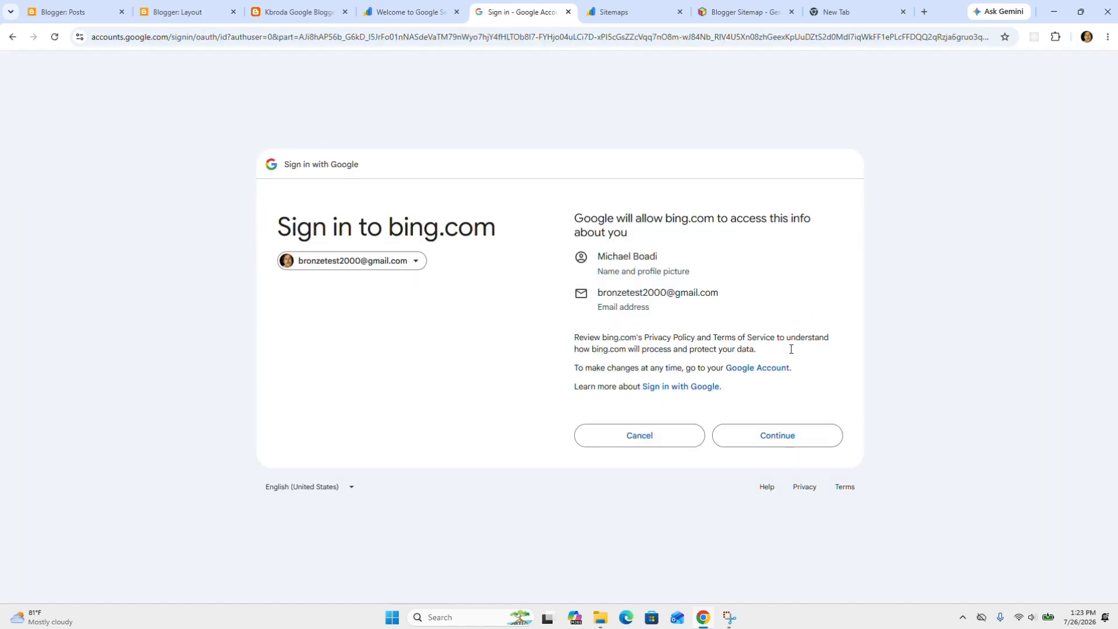
pyautogui.click(780, 440)
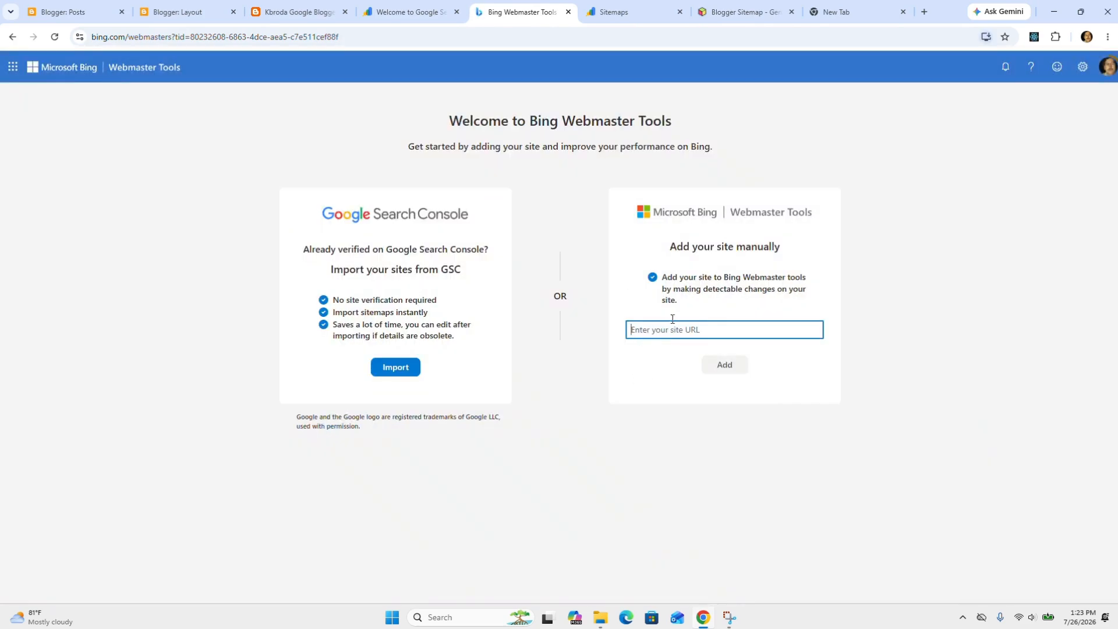
# - Import the blog from Google Search Console into Bing Webmaster Tools, granting bing.com access to Search Console data, and return to the live blog
pyautogui.click(401, 368)
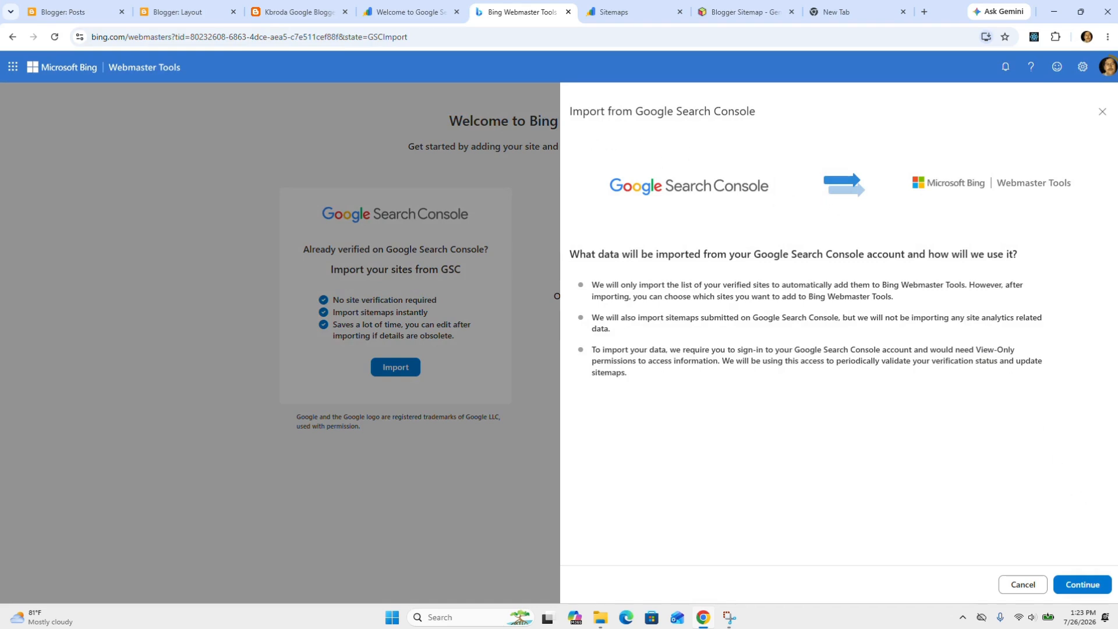
pyautogui.click(1091, 580)
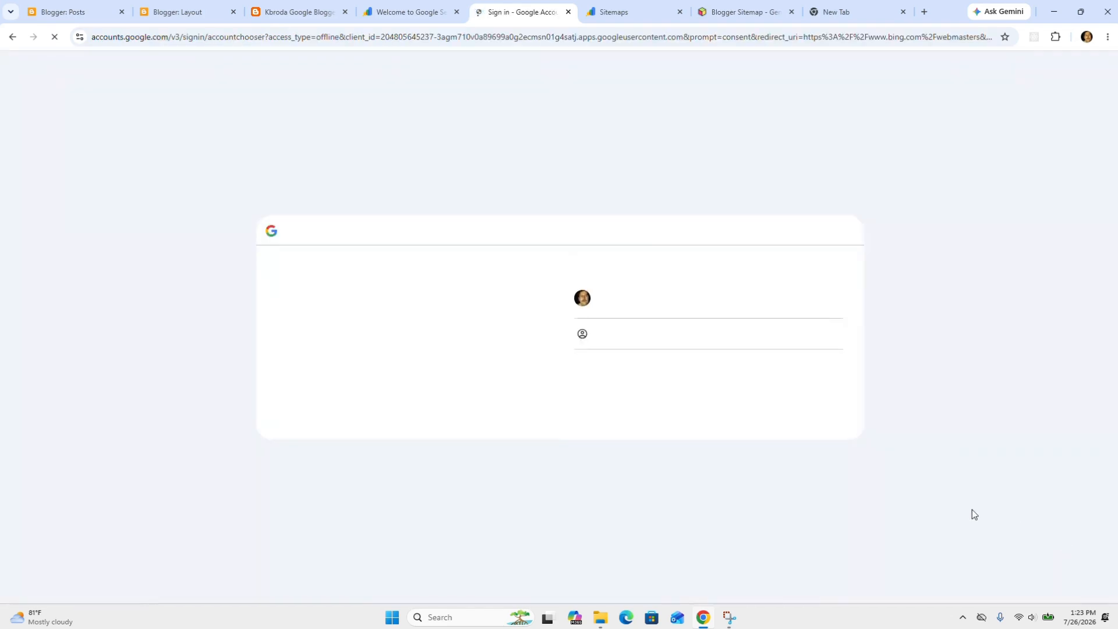
pyautogui.click(663, 281)
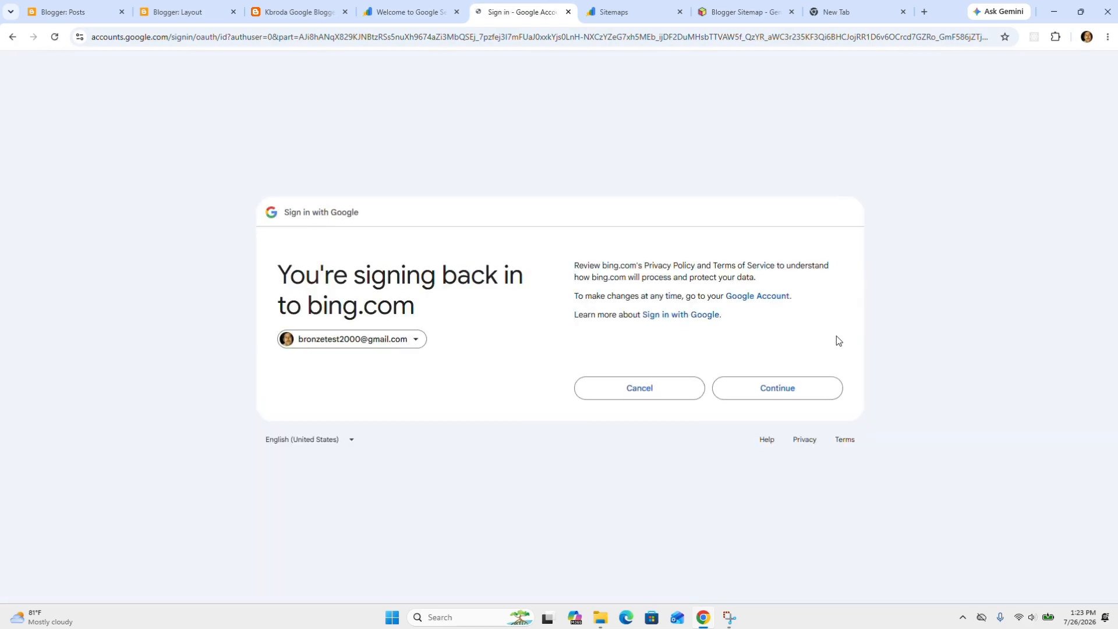
pyautogui.click(788, 392)
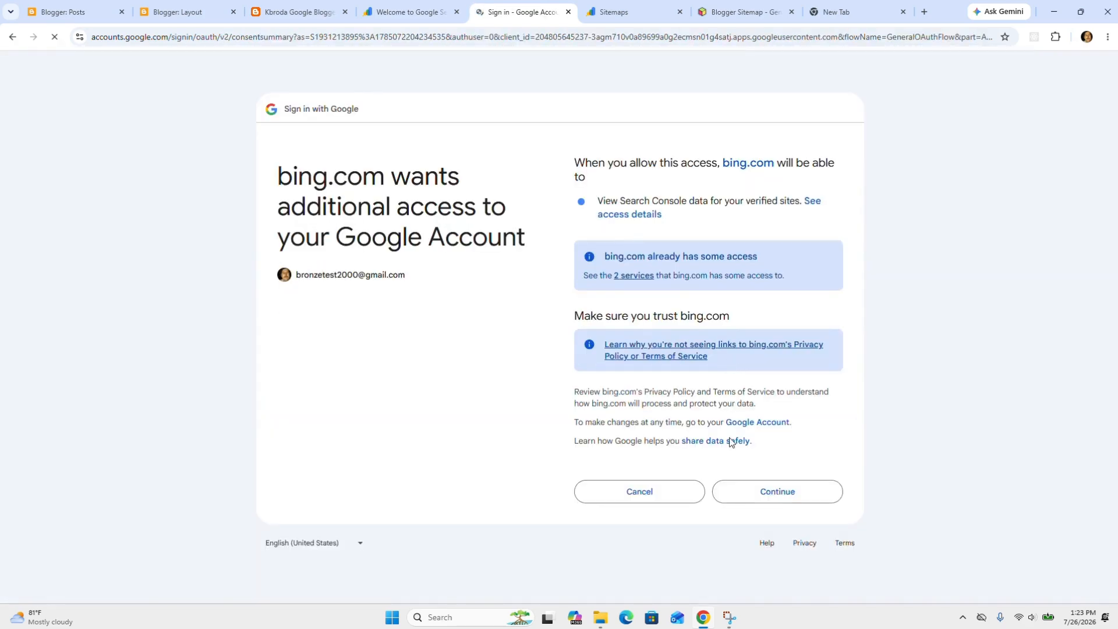
pyautogui.click(728, 492)
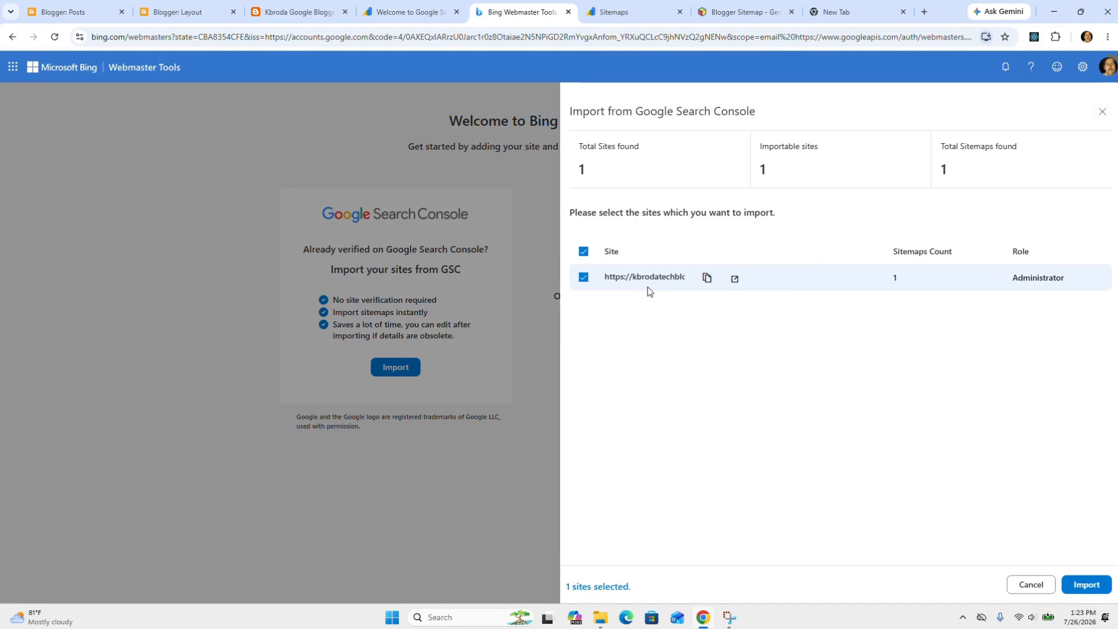
pyautogui.click(1080, 586)
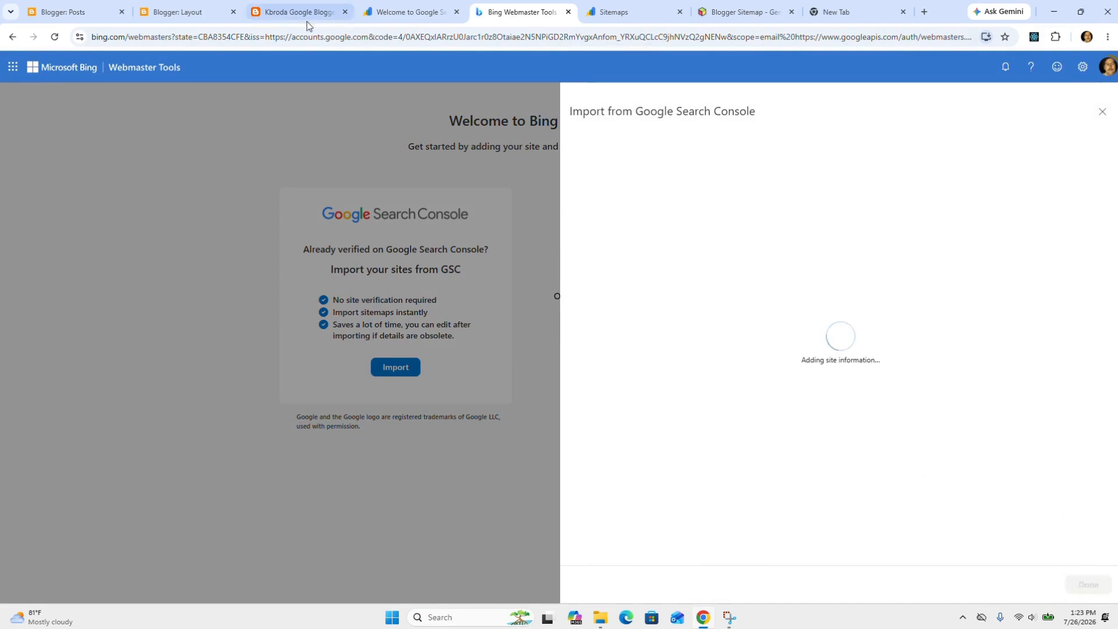
pyautogui.click(339, 17)
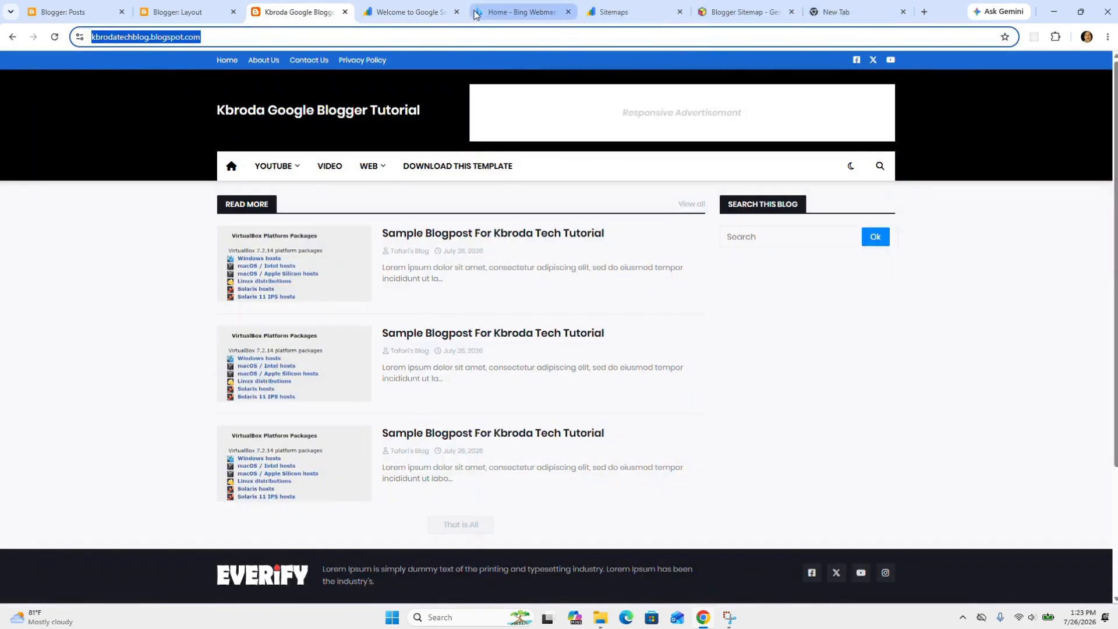
# - Switch to Bing Webmaster Tools, reload it, and open the blog's list of sitemaps
pyautogui.click(507, 13)
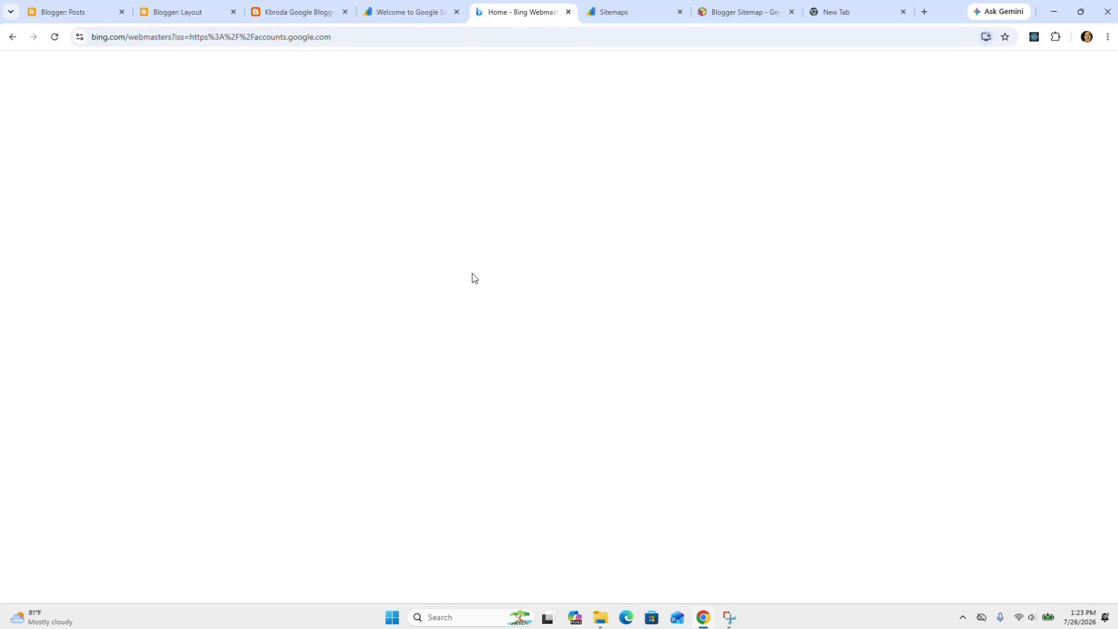
pyautogui.click(55, 37)
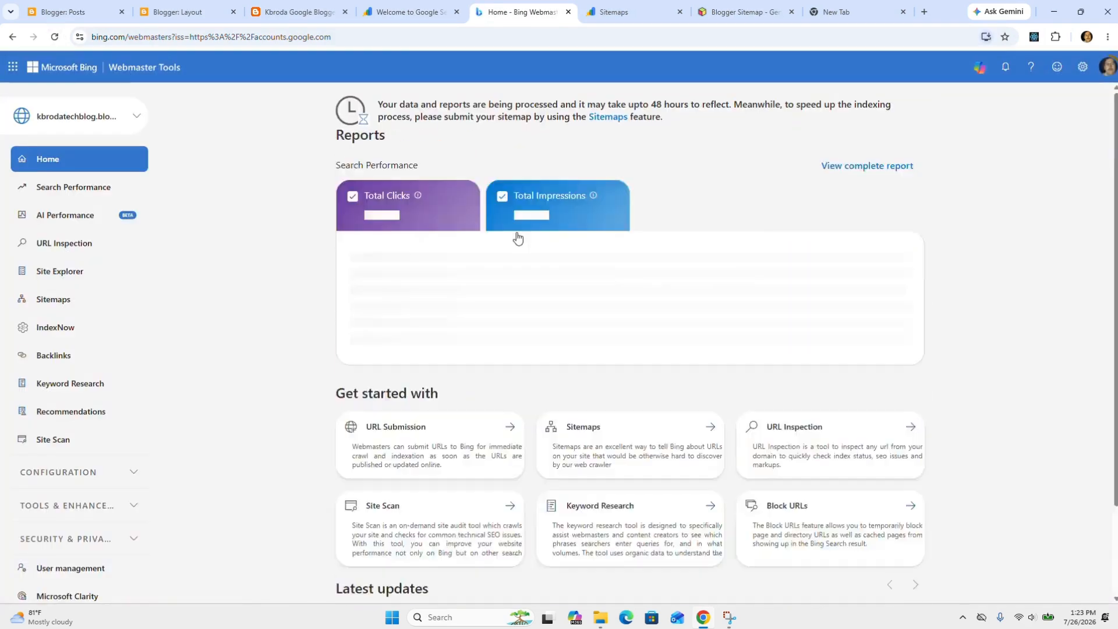
pyautogui.click(89, 299)
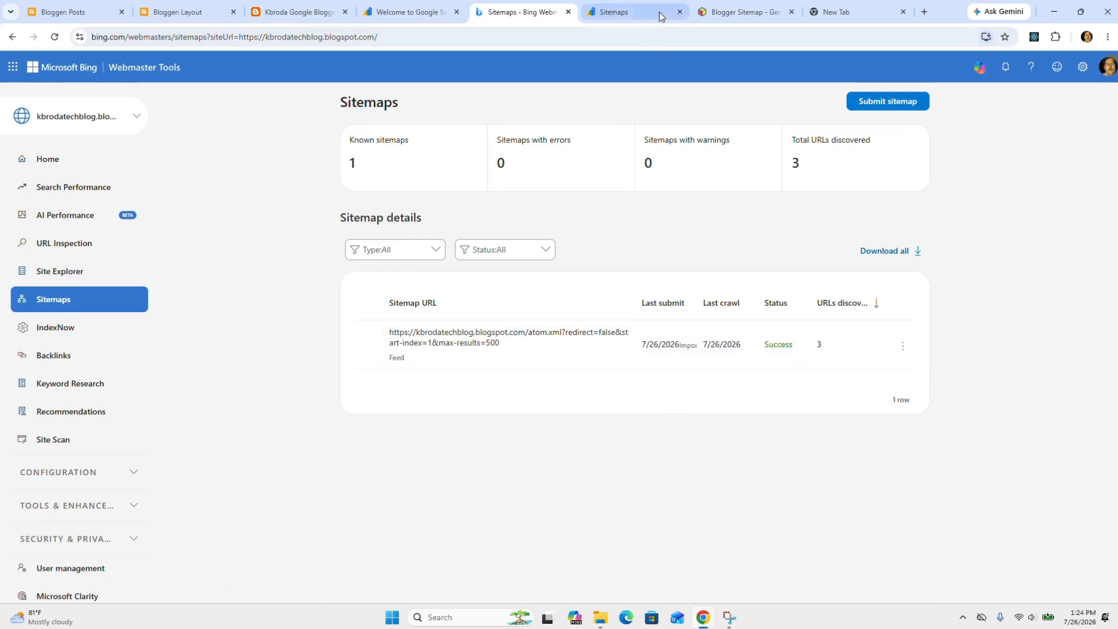
# - Review the sitemap submission in Google Search Console and the list of published posts in Blogger
pyautogui.click(399, 18)
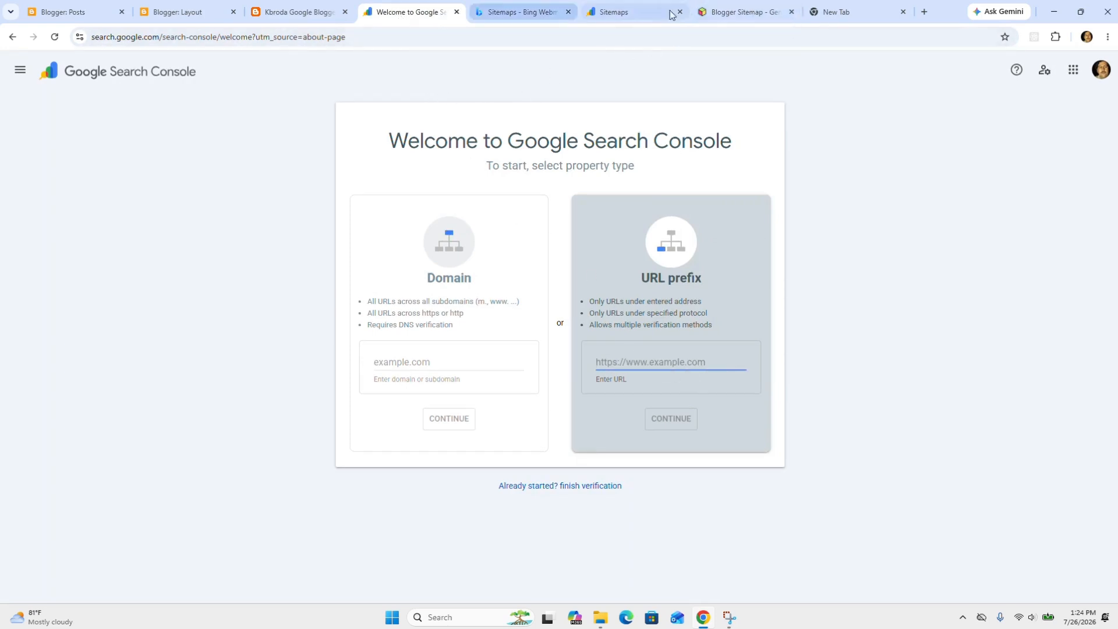
pyautogui.click(748, 12)
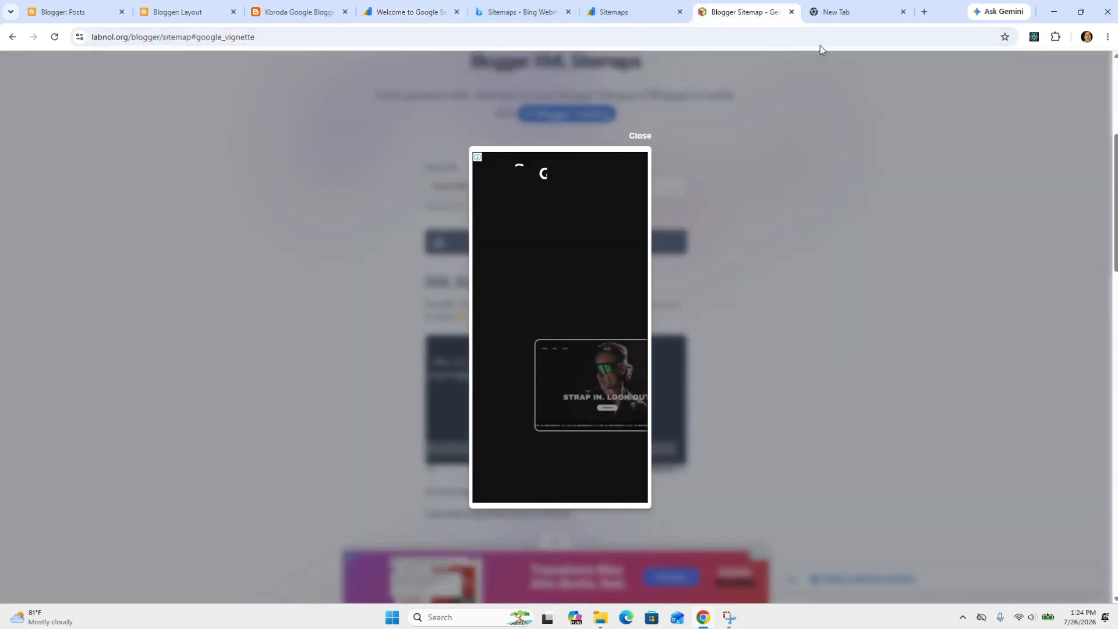
pyautogui.click(657, 14)
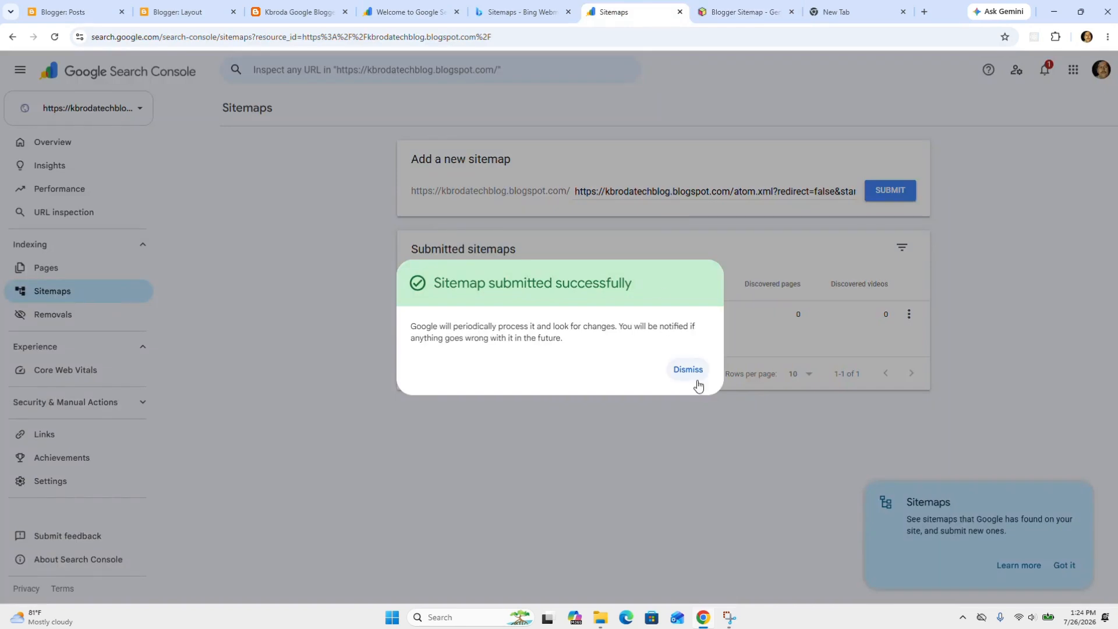
pyautogui.click(480, 14)
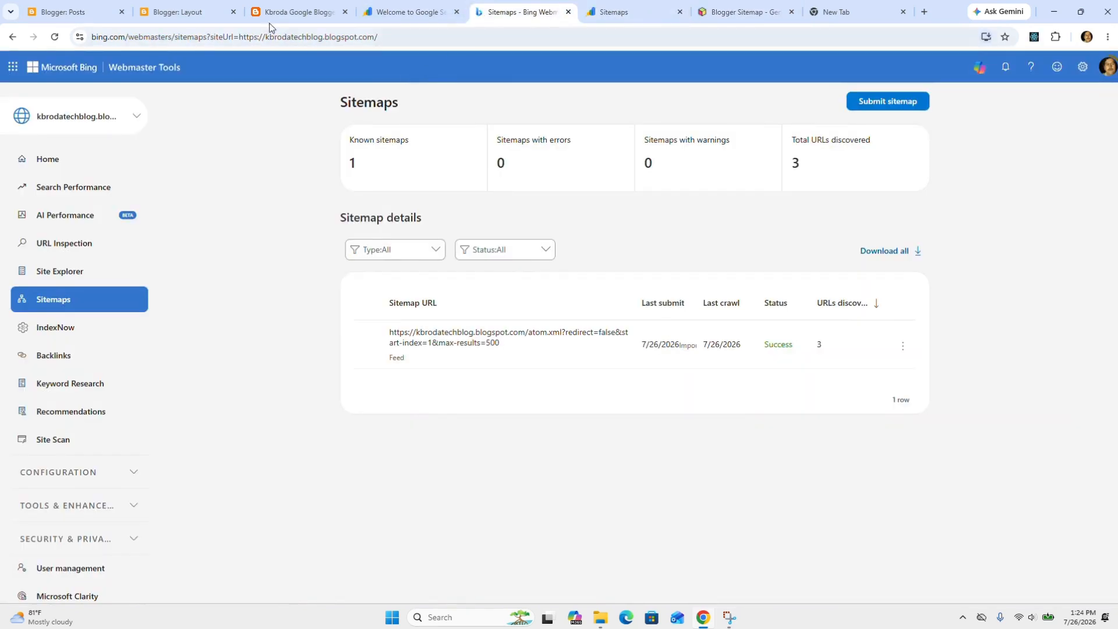
pyautogui.click(192, 14)
pyautogui.click(82, 14)
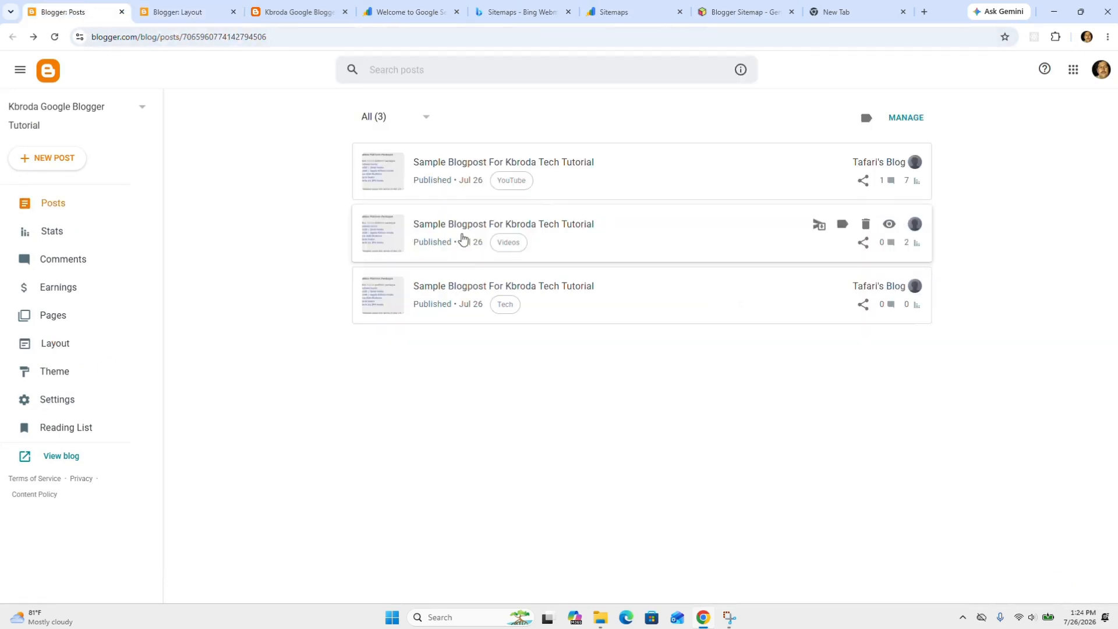
# - Submit the copied atom.xml sitemap URL for the blog in Bing Webmaster Tools
pyautogui.click(481, 13)
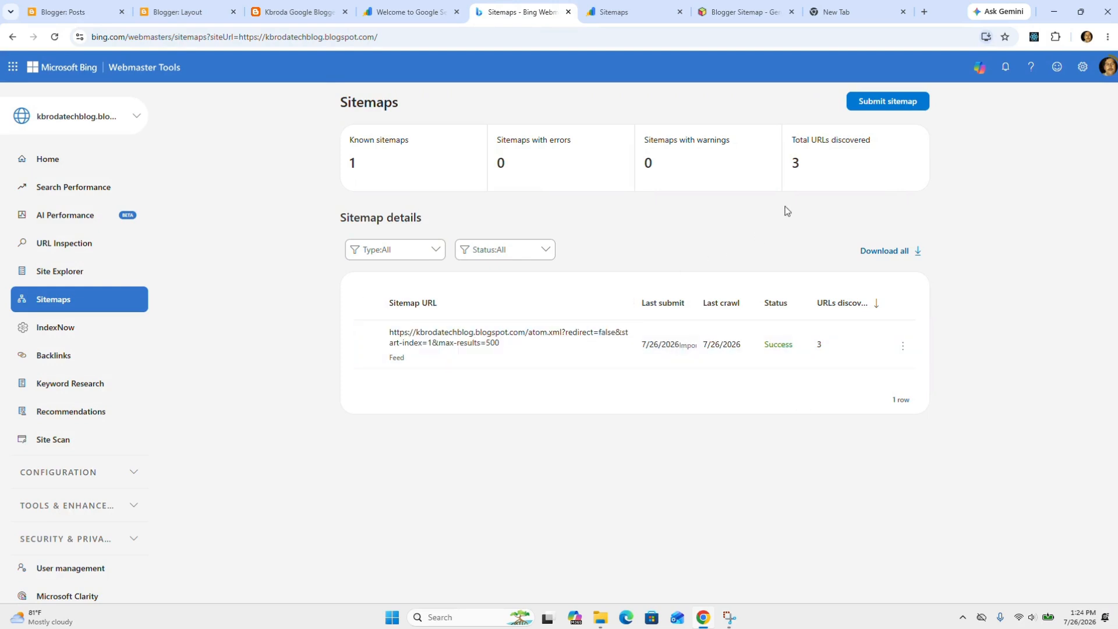
pyautogui.click(872, 107)
pyautogui.click(544, 313)
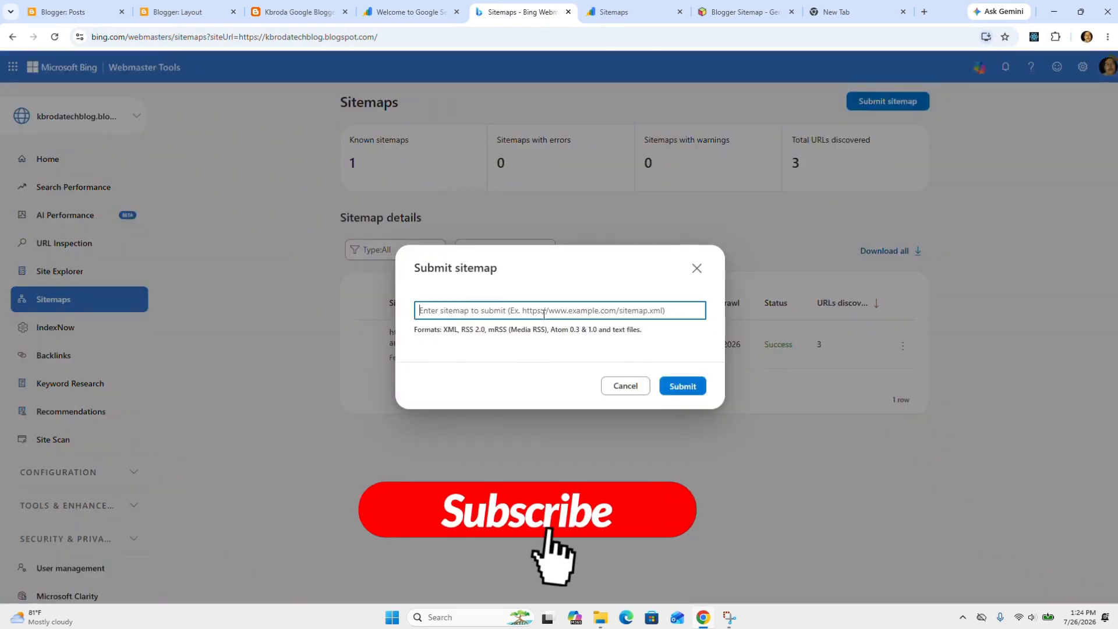
pyautogui.hotkey('ctrl', 'v')
pyautogui.click(684, 386)
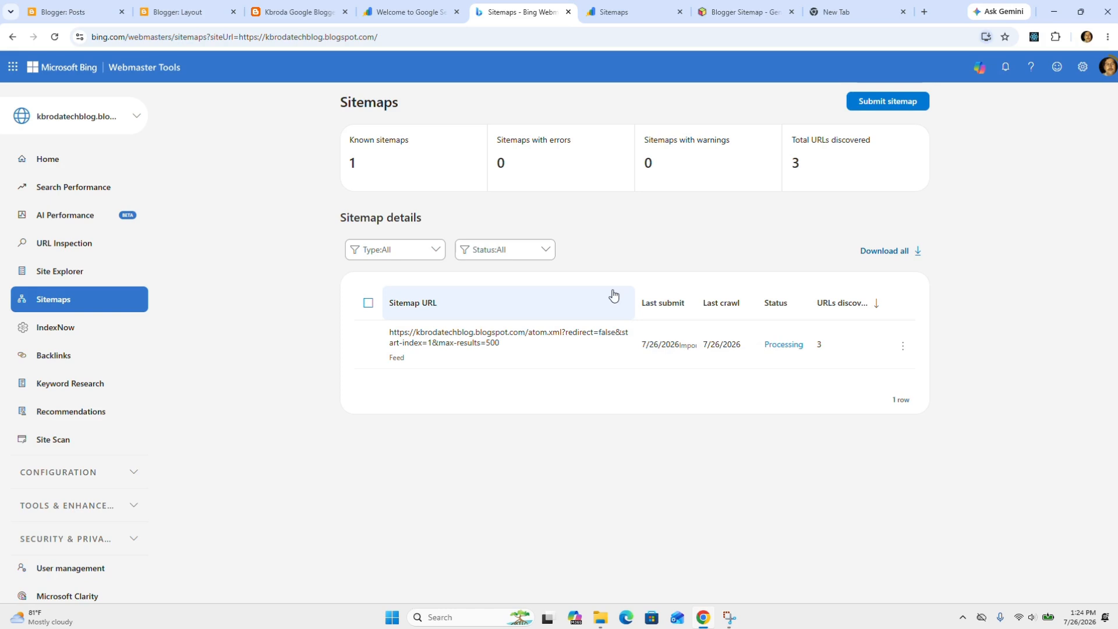
# - Open the custom domain entry in the blog's publishing settings in Blogger, and cancel without entering a domain
pyautogui.click(191, 13)
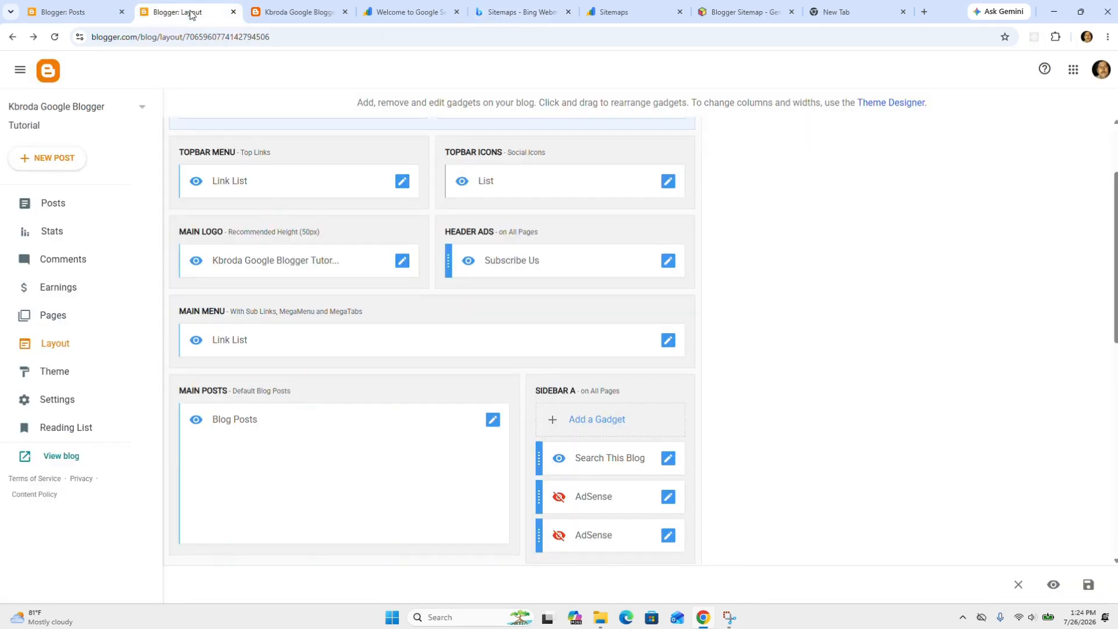
pyautogui.click(80, 11)
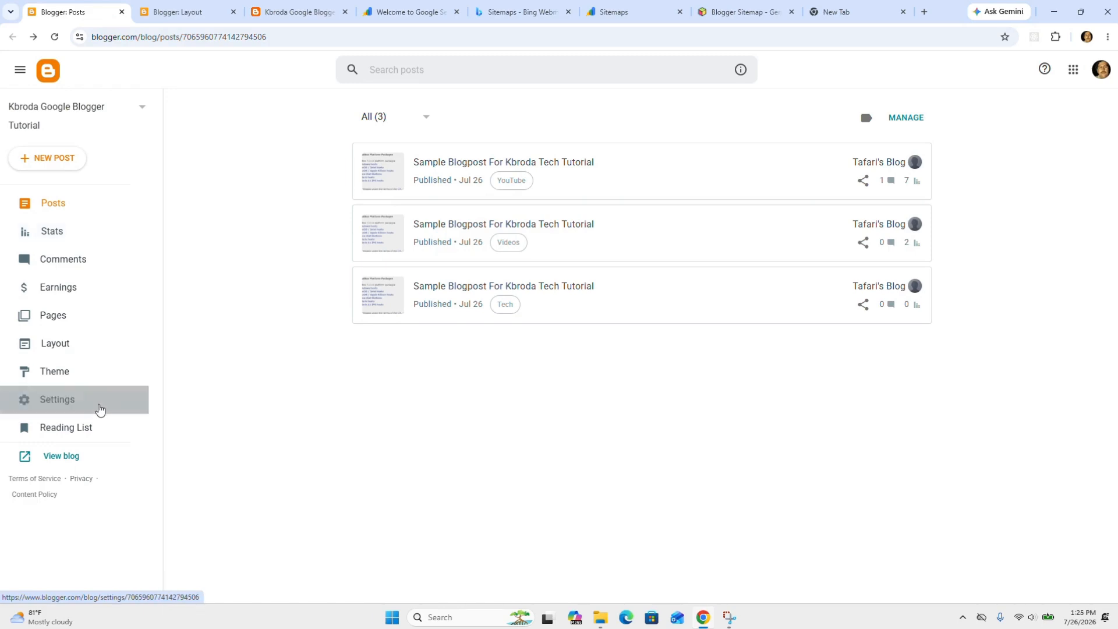
pyautogui.click(99, 400)
pyautogui.scroll(-7, 318, 362)
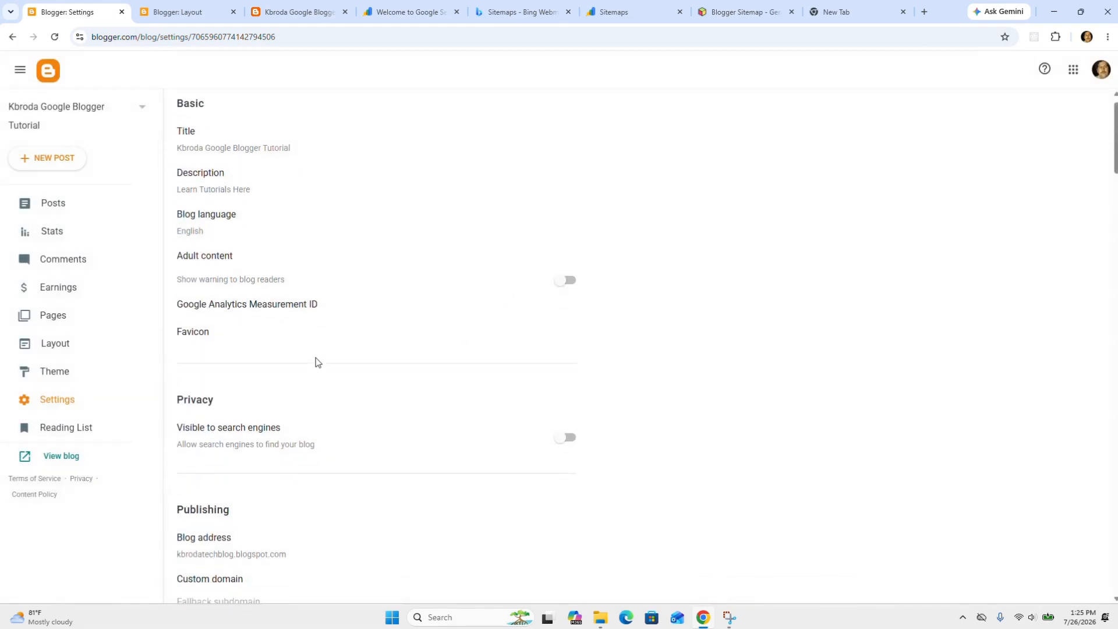
pyautogui.click(205, 198)
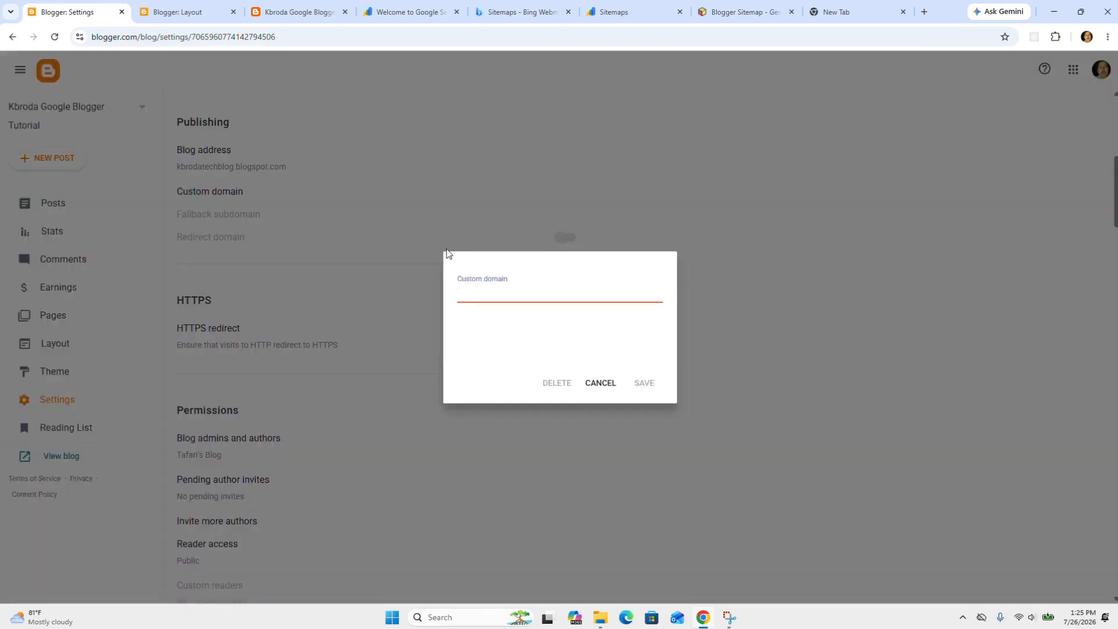
pyautogui.click(538, 291)
pyautogui.click(594, 384)
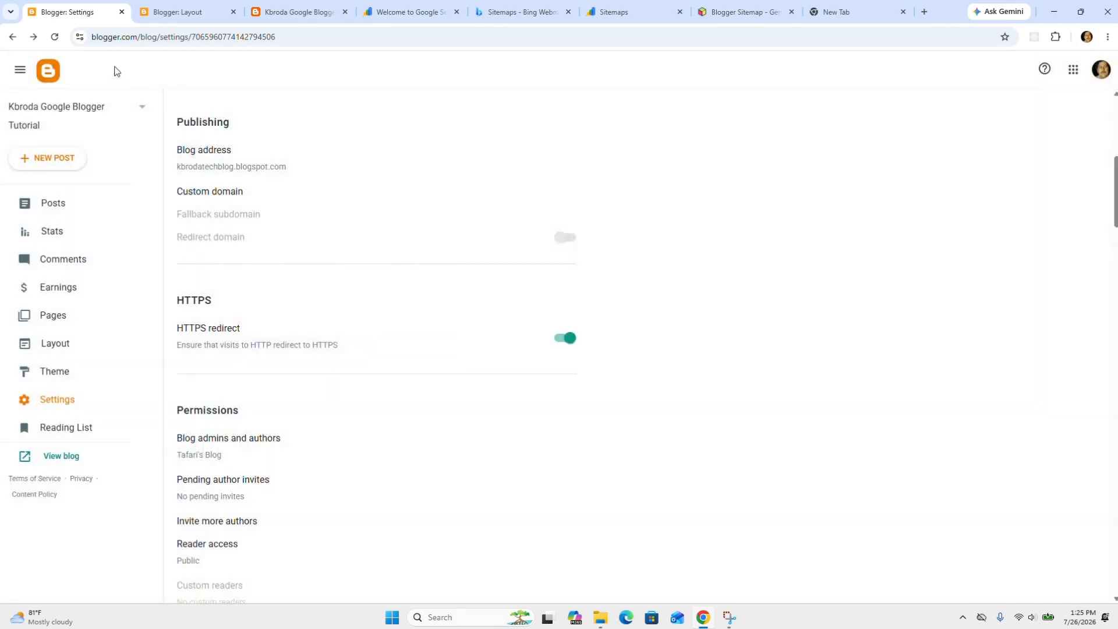
# - Look over the live blog and its Blogger posts list, and open the Earnings page to view the AdSense option
pyautogui.click(300, 11)
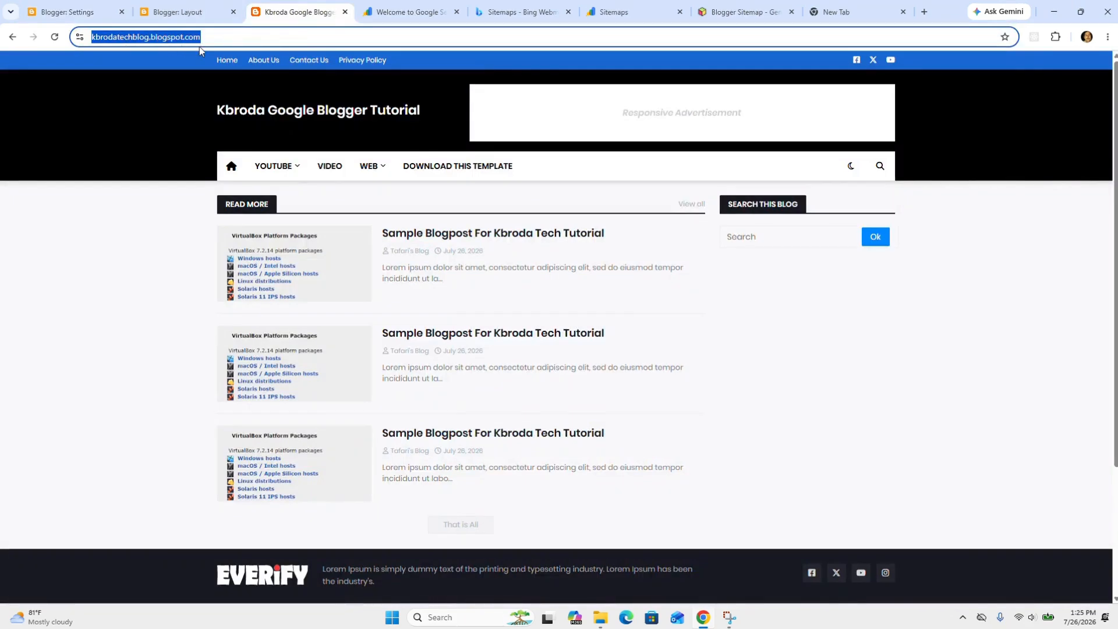
pyautogui.click(190, 14)
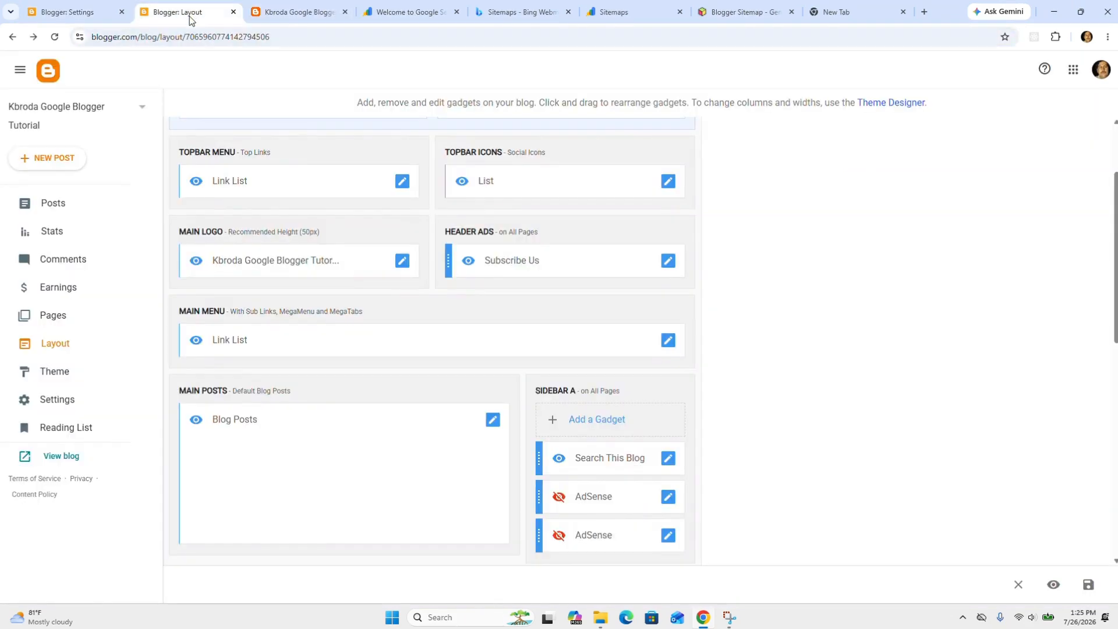
pyautogui.click(48, 198)
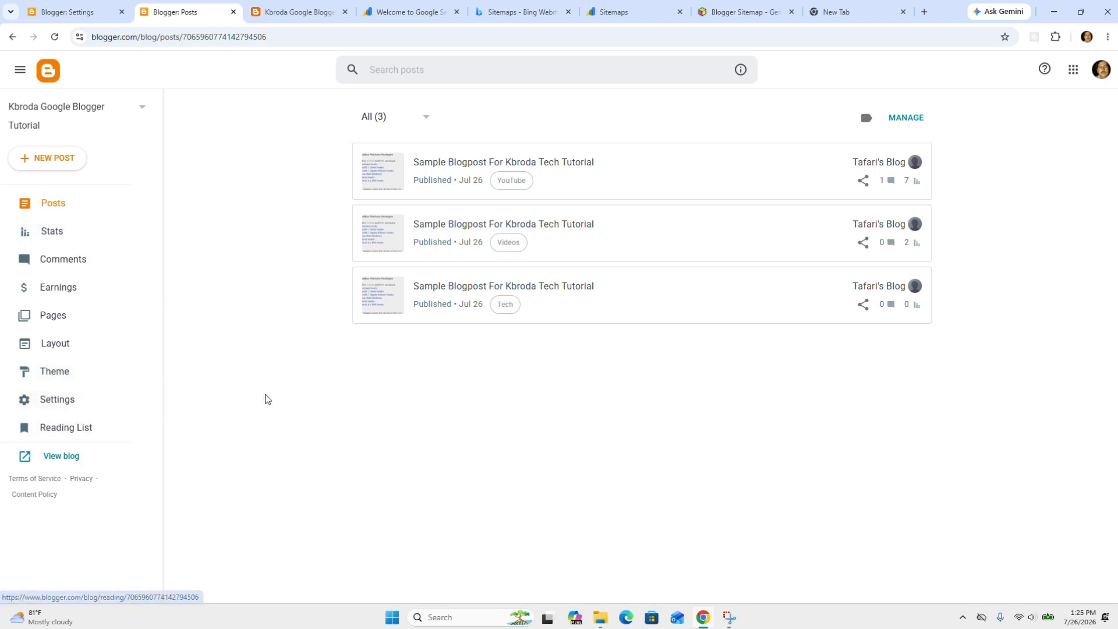
pyautogui.click(84, 295)
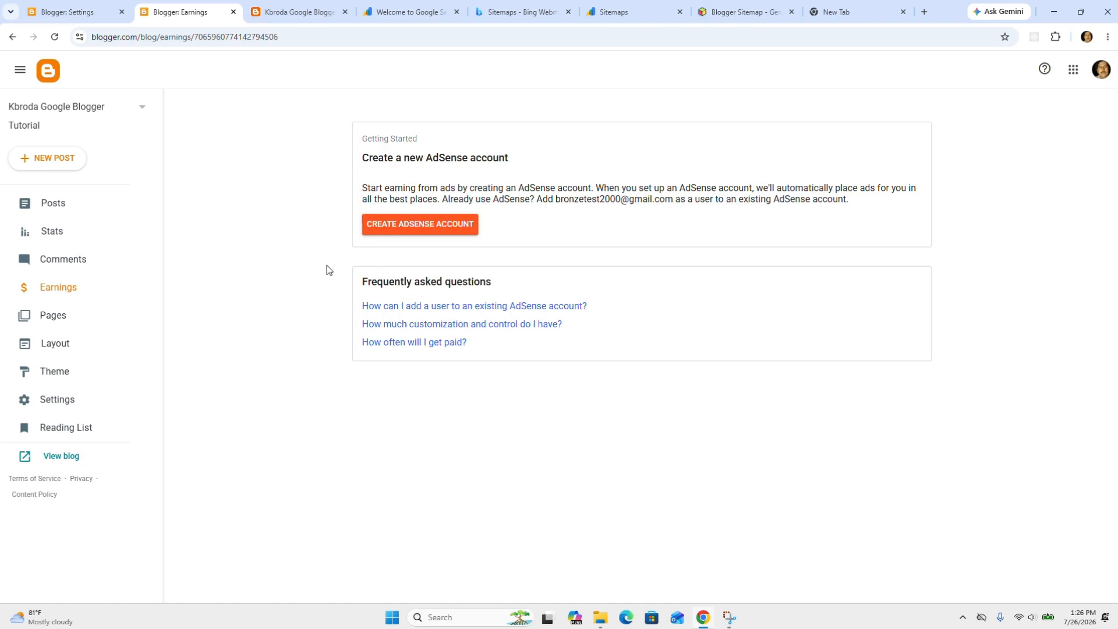
# - Examine the blog's detailed statistics, including top referrers, referring URLs and audience, and return to the stats overview
pyautogui.click(87, 235)
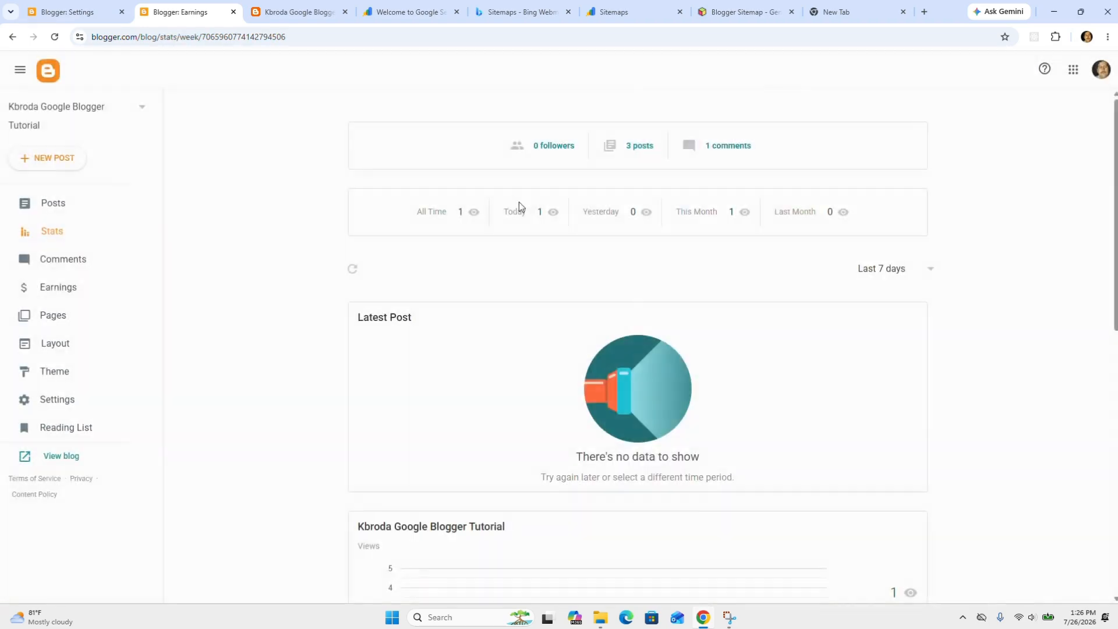
pyautogui.scroll(-4, 823, 299)
pyautogui.click(891, 475)
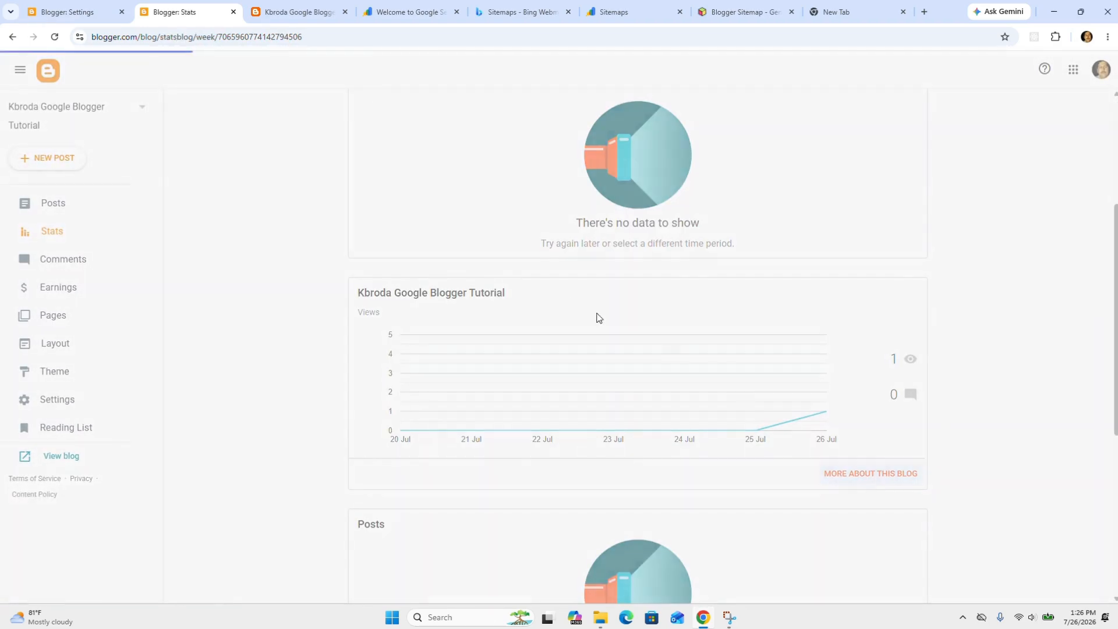
pyautogui.scroll(-4, 511, 280)
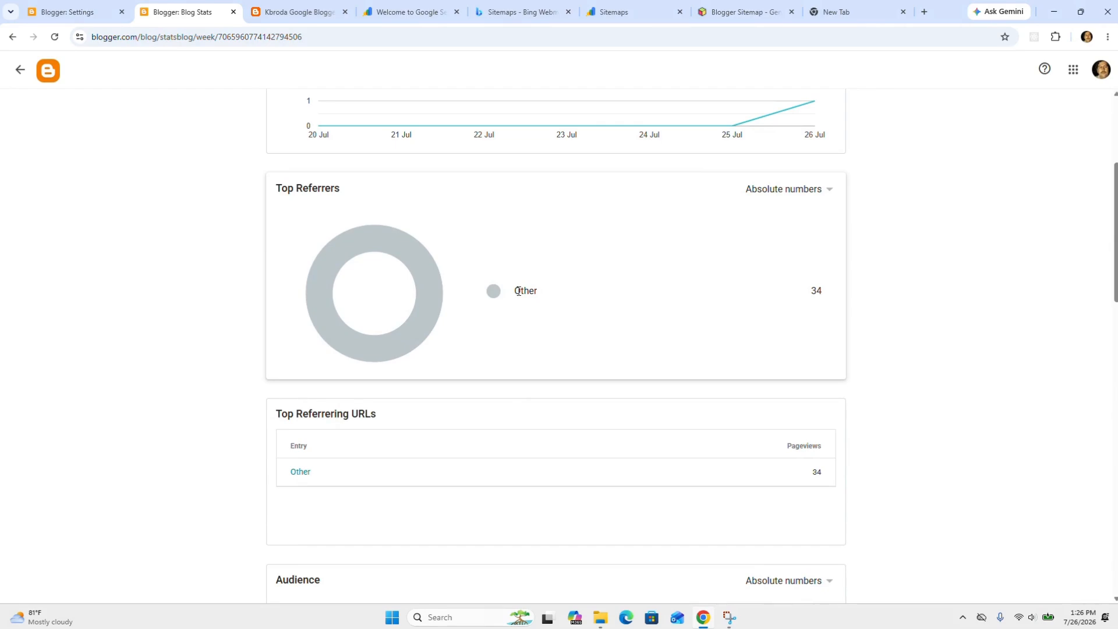
pyautogui.scroll(-5, 526, 291)
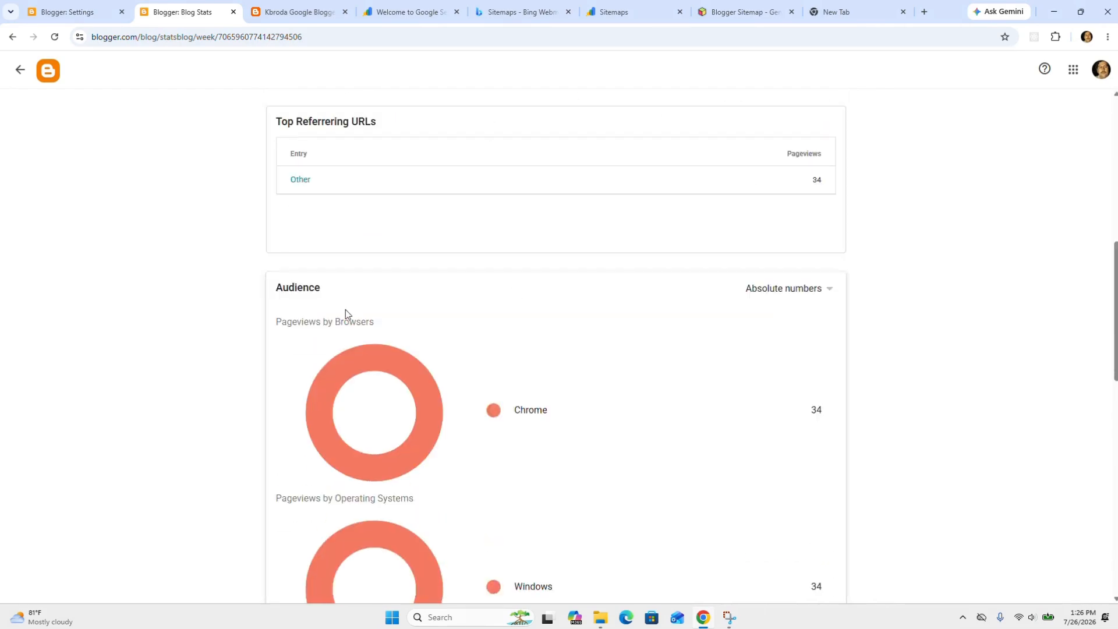
pyautogui.click(20, 70)
# - Open the sample post labelled YouTube for editing, view the available text styles, and select its VirtualBox image
pyautogui.click(82, 219)
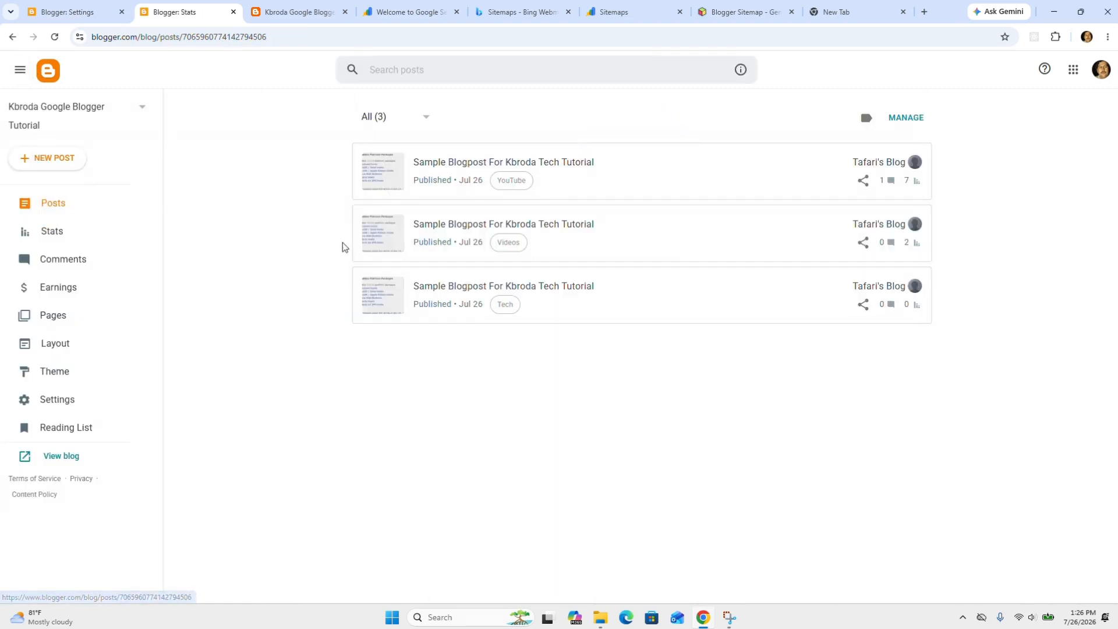
pyautogui.click(440, 166)
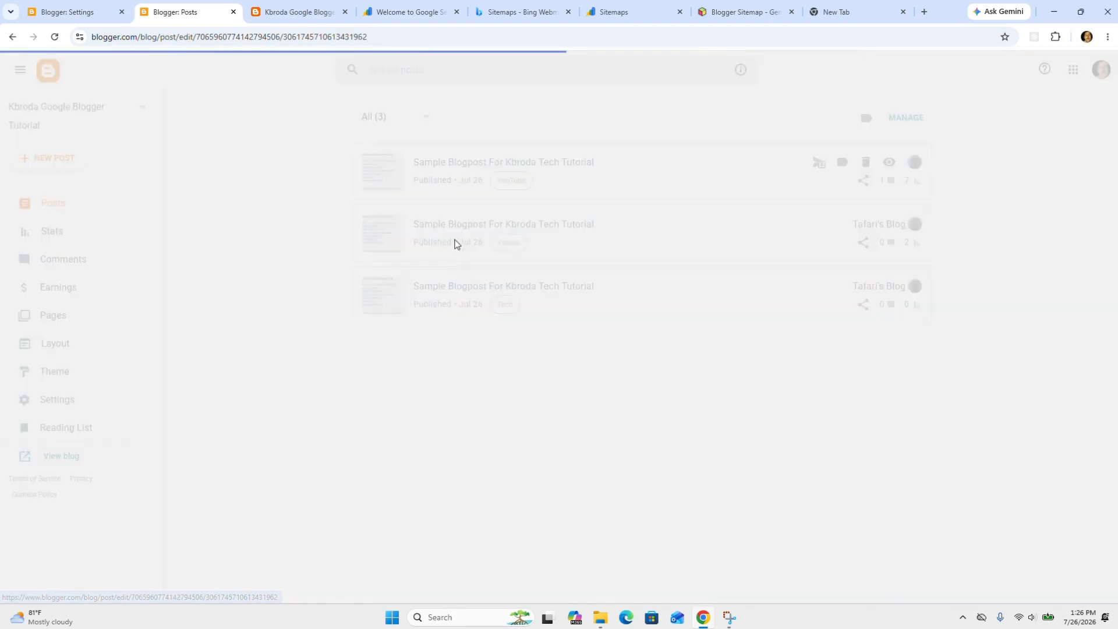
pyautogui.scroll(-5, 481, 279)
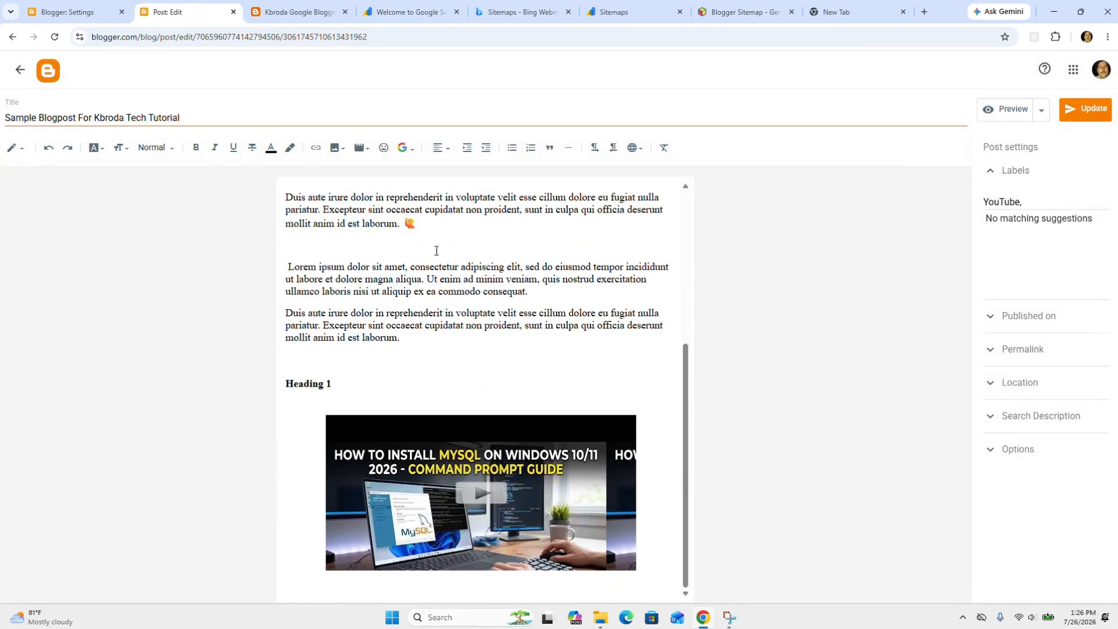
pyautogui.click(169, 149)
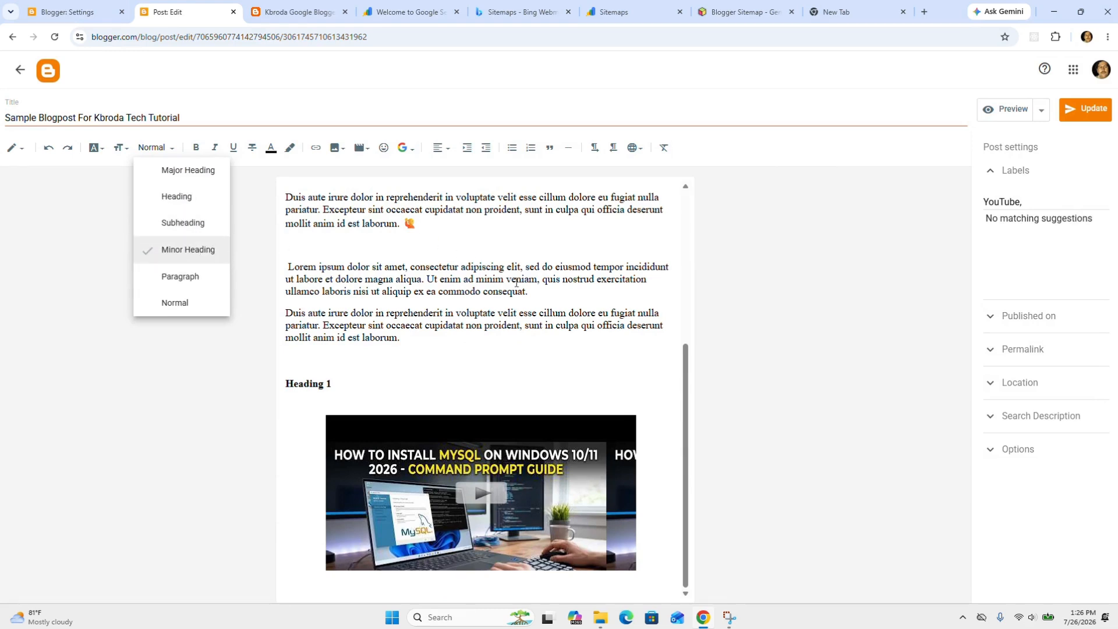
pyautogui.scroll(3, 527, 272)
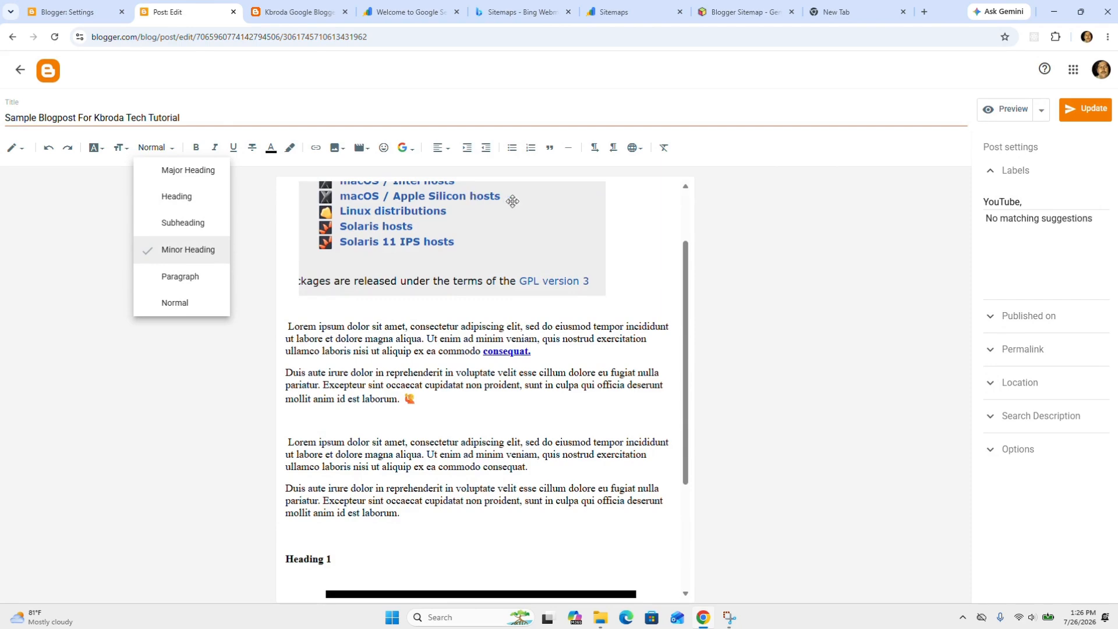
pyautogui.click(437, 213)
pyautogui.scroll(2, 463, 230)
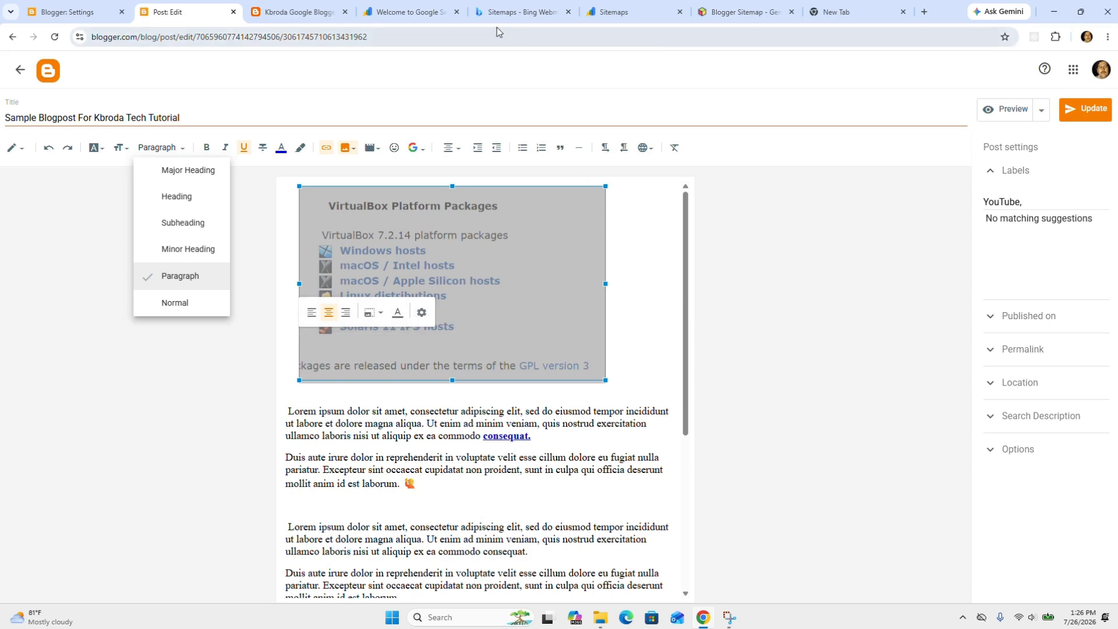
# - Check the submitted sitemap in Bing Webmaster Tools and Google Search Console, and return to the live blog
pyautogui.click(481, 16)
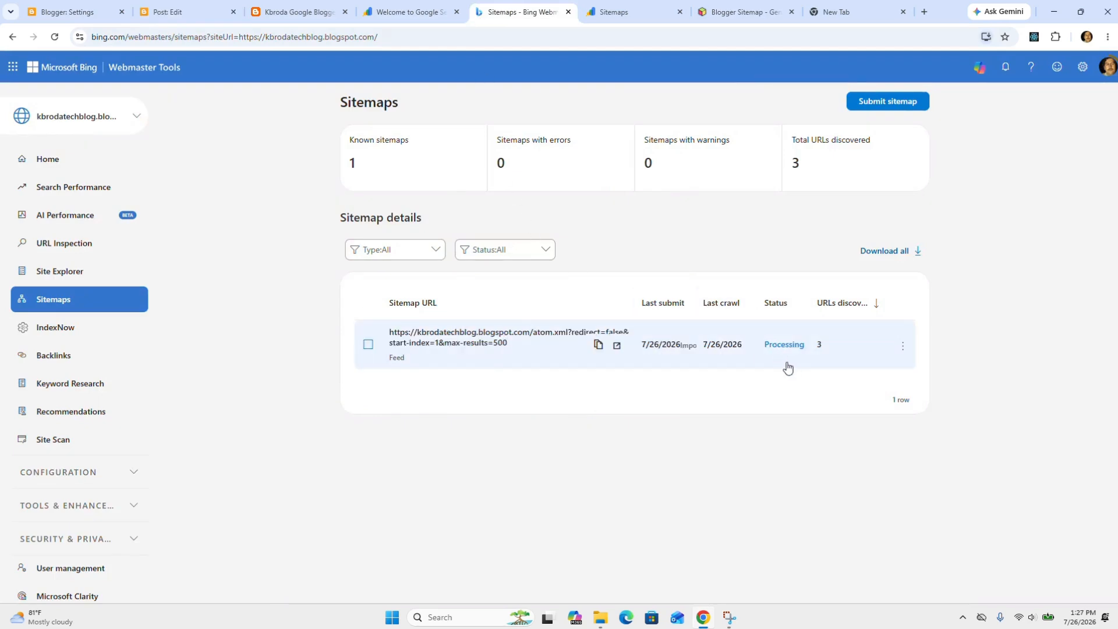
pyautogui.click(728, 13)
pyautogui.click(660, 18)
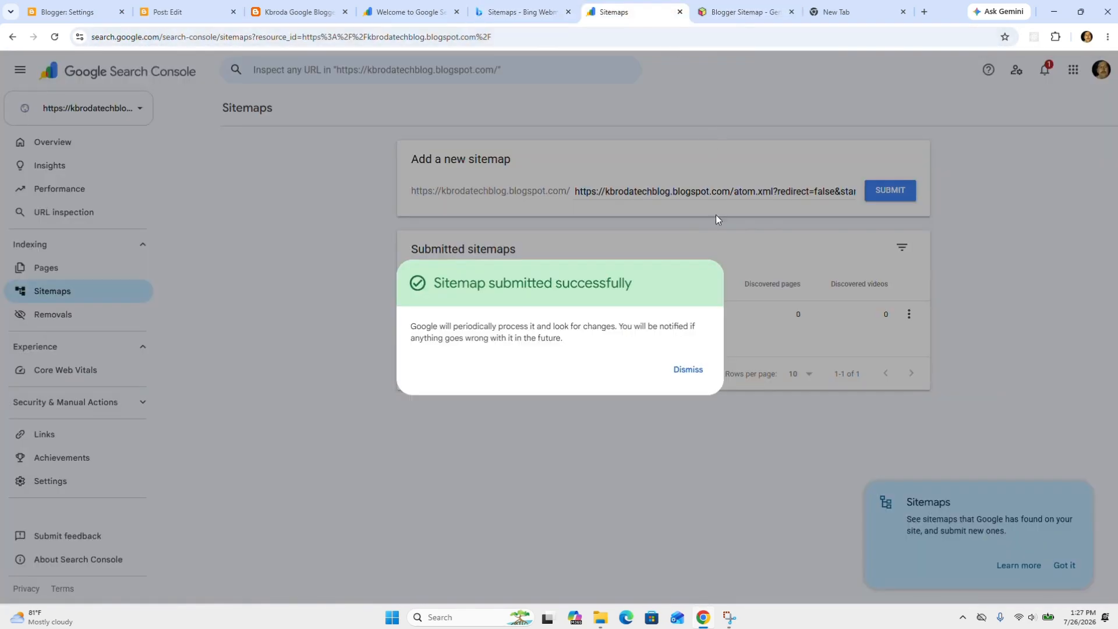
pyautogui.click(297, 11)
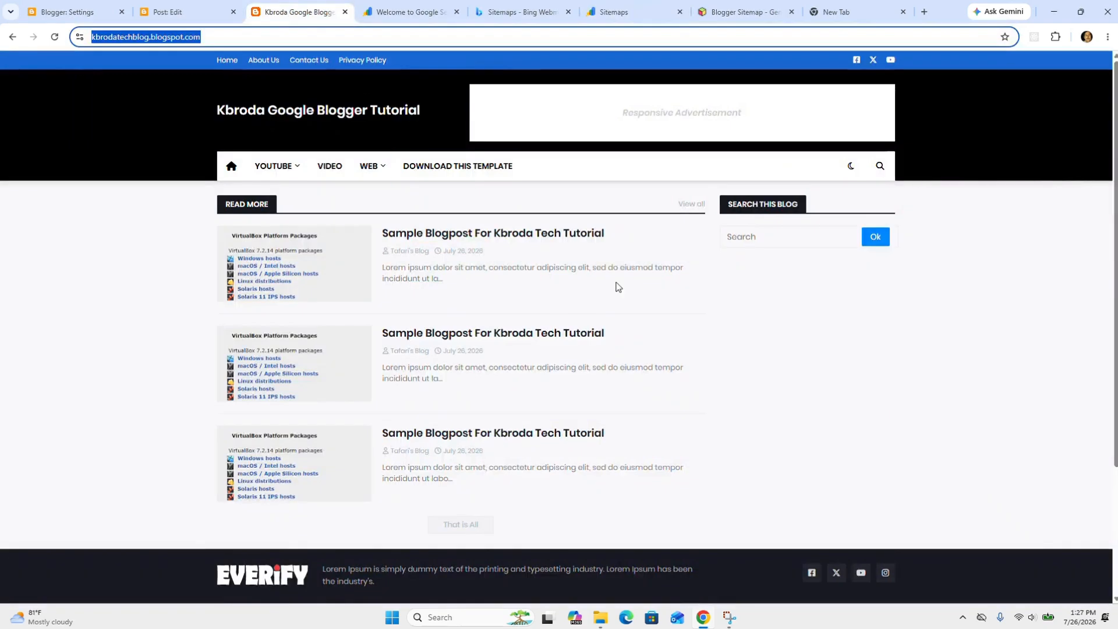
# - Turn on the caption for the VirtualBox Platform Packages image in the sample post
pyautogui.click(200, 7)
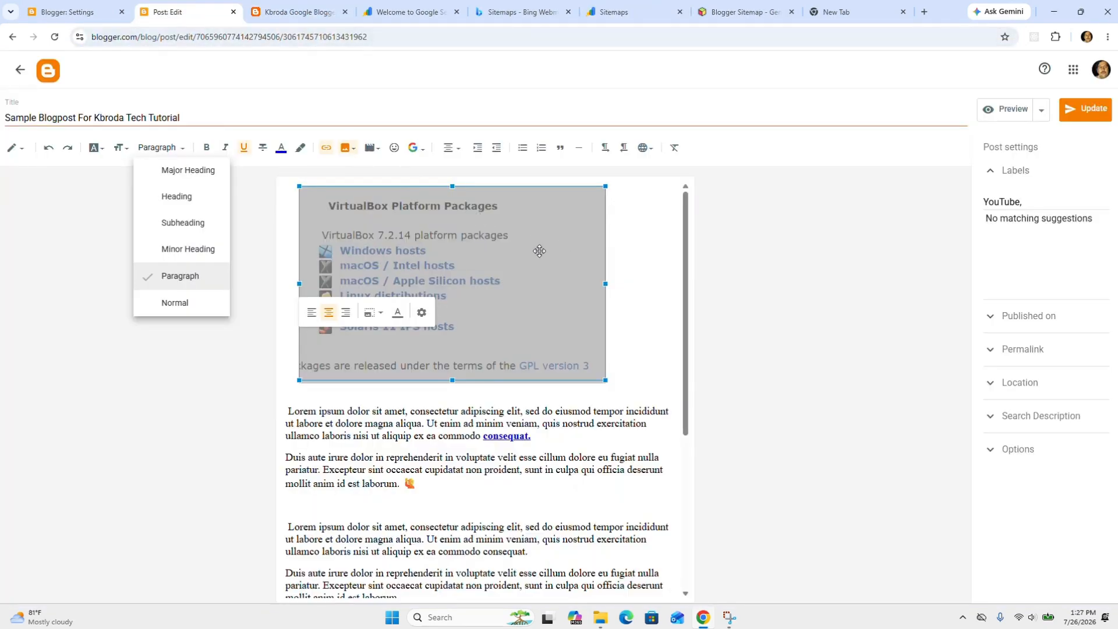
pyautogui.click(398, 320)
pyautogui.click(498, 332)
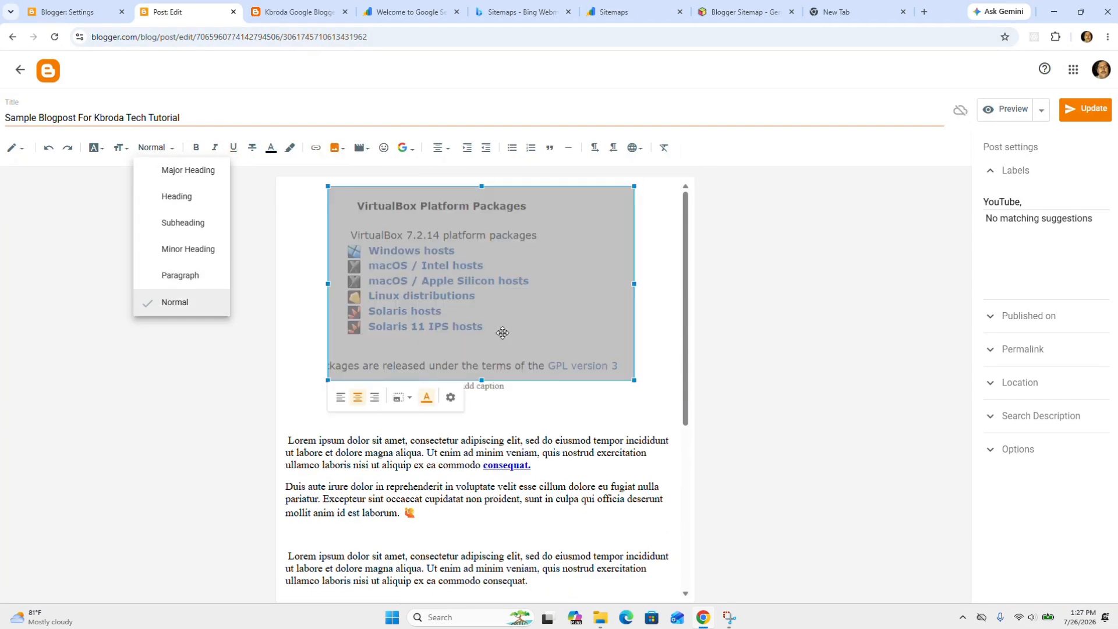
# - Open the image settings of the VirtualBox Platform Packages picture with its alt text ready for editing
pyautogui.click(450, 398)
pyautogui.click(499, 250)
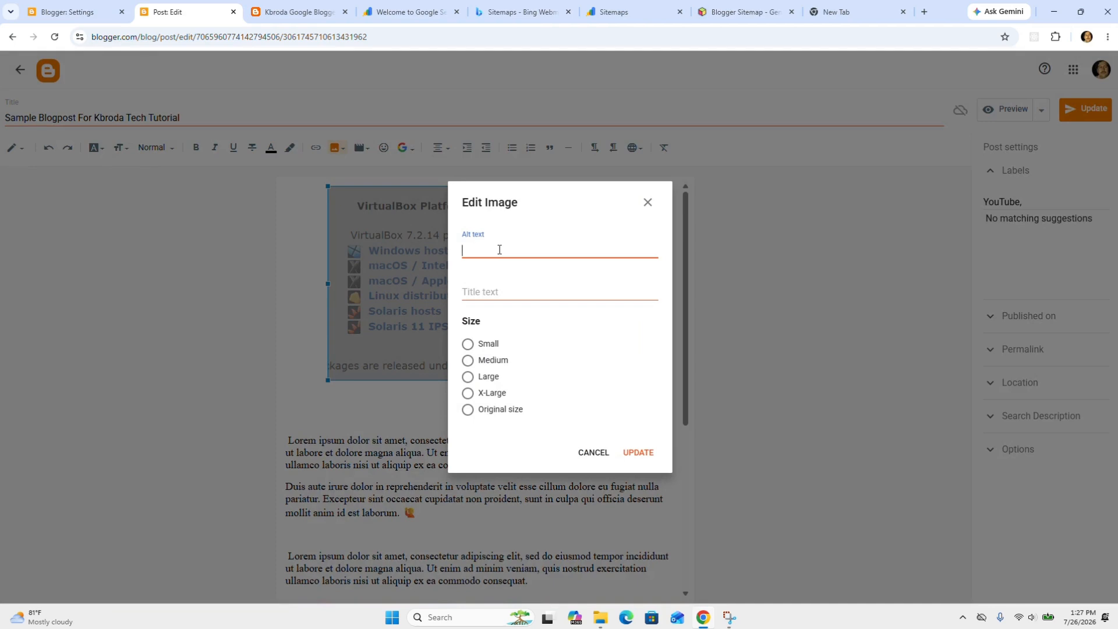
# - Search Google for mac os in the empty tab and show the image results
pyautogui.click(854, 13)
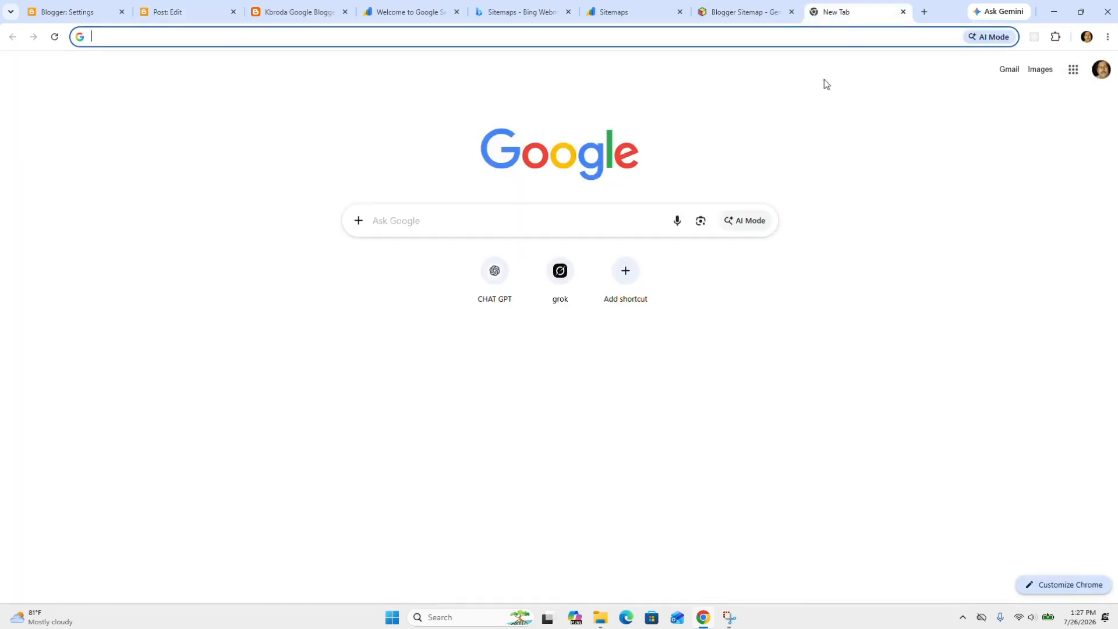
pyautogui.click(584, 229)
pyautogui.write('m')
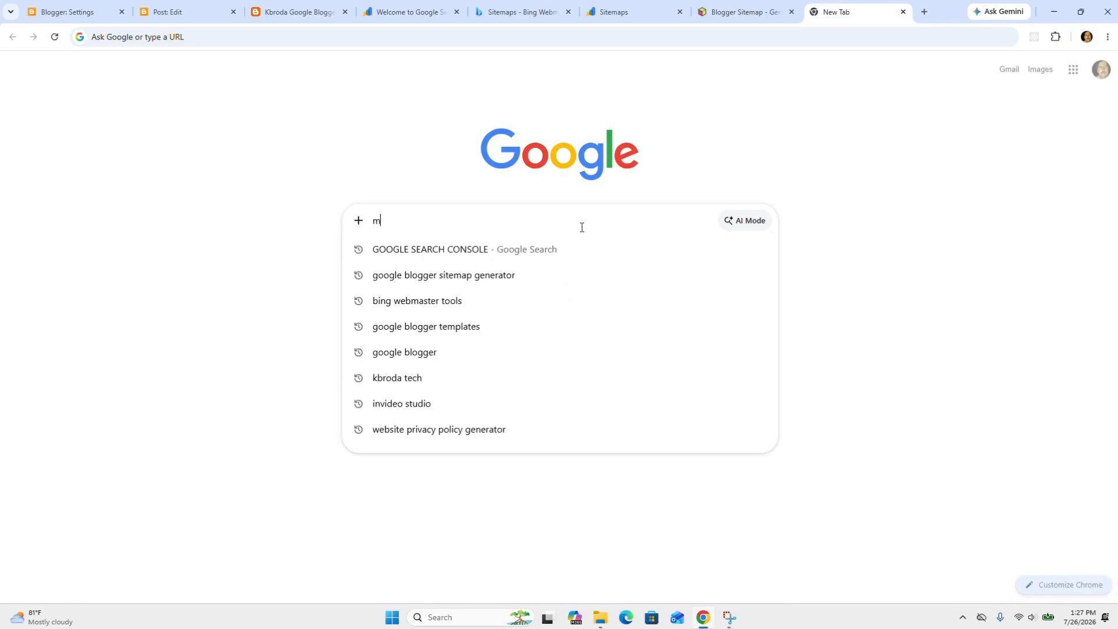
pyautogui.write('ac os')
pyautogui.press('Return')
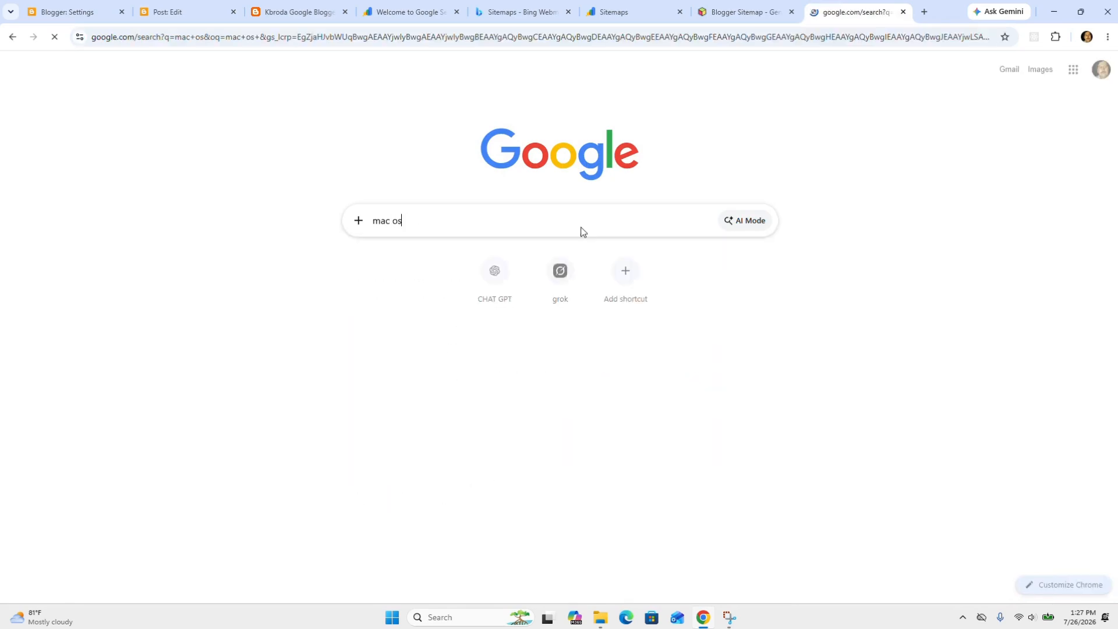
pyautogui.click(213, 121)
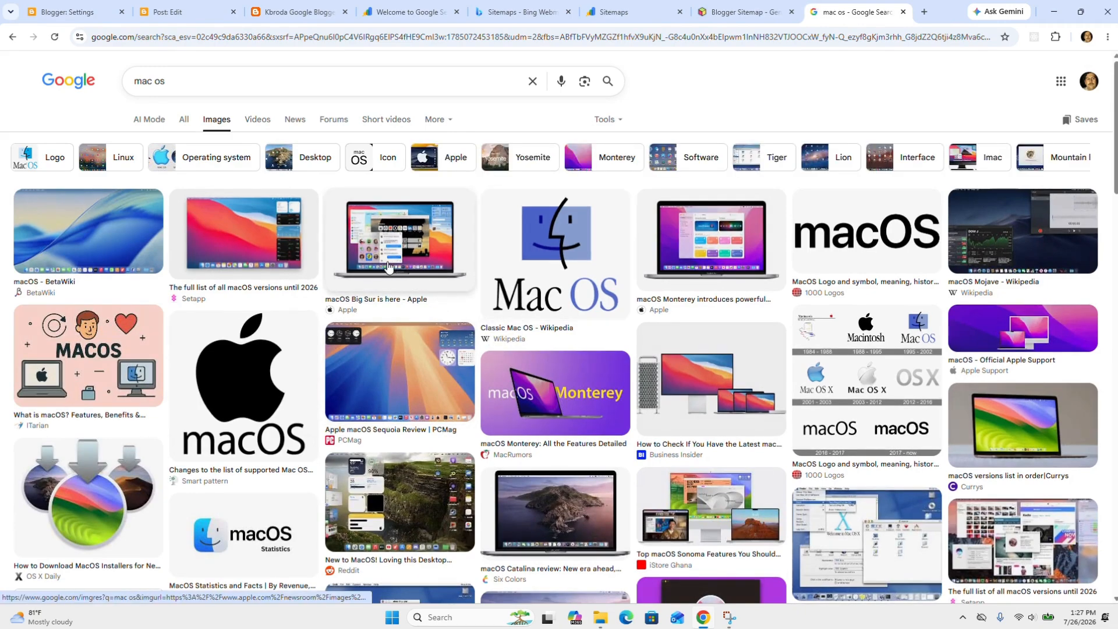
# - Open the Apple newsroom article behind the macOS Big Sur image result and examine its MacBook picture and caption
pyautogui.click(332, 256)
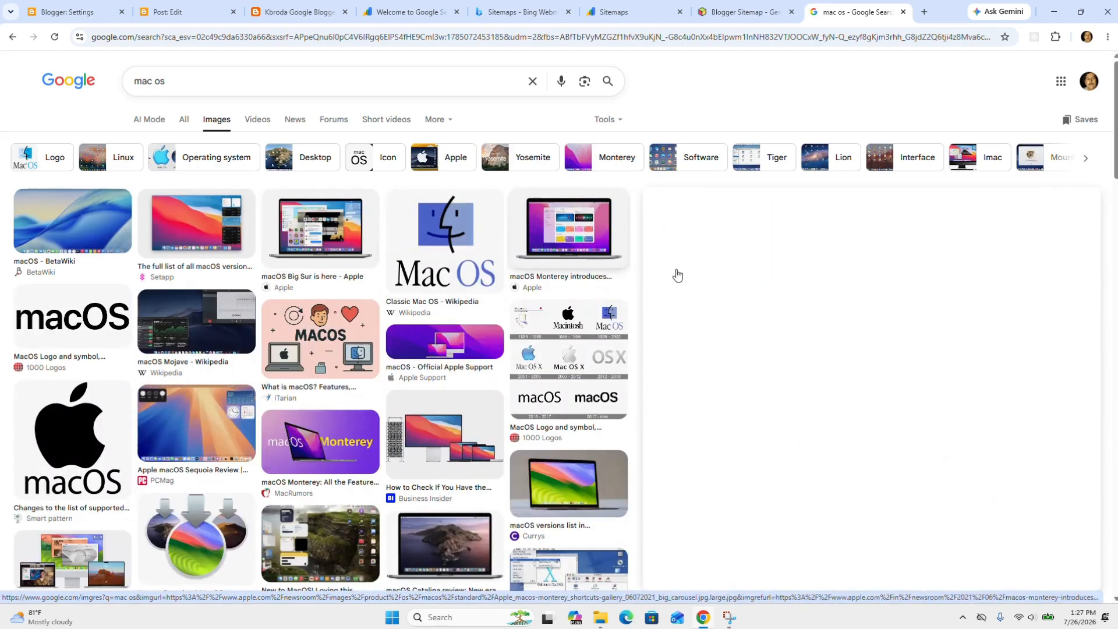
pyautogui.click(1067, 501)
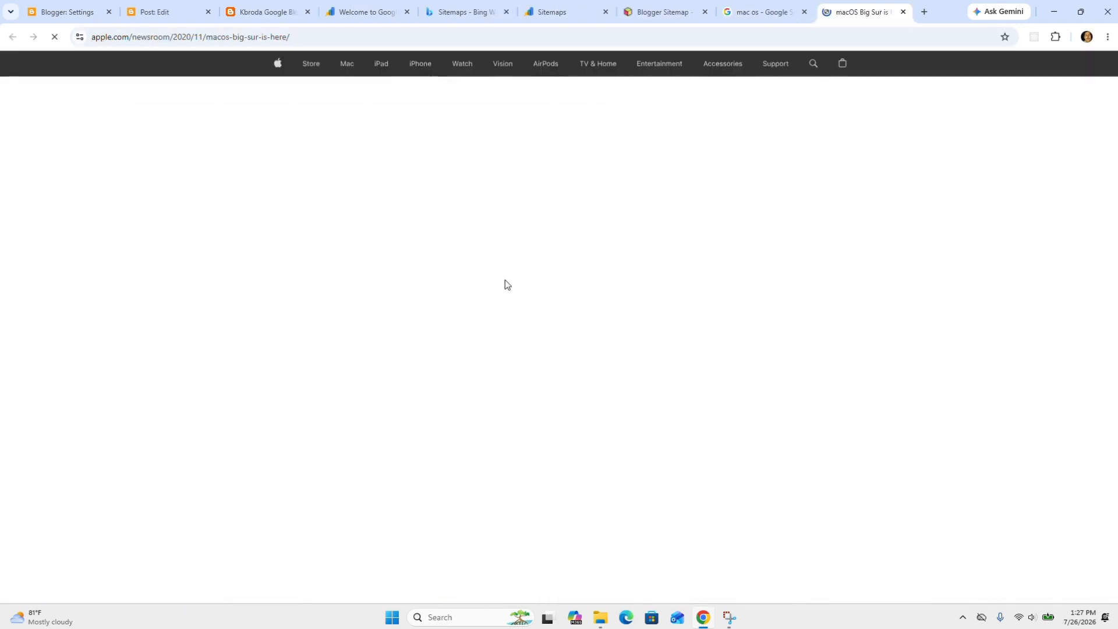
pyautogui.scroll(-2, 628, 362)
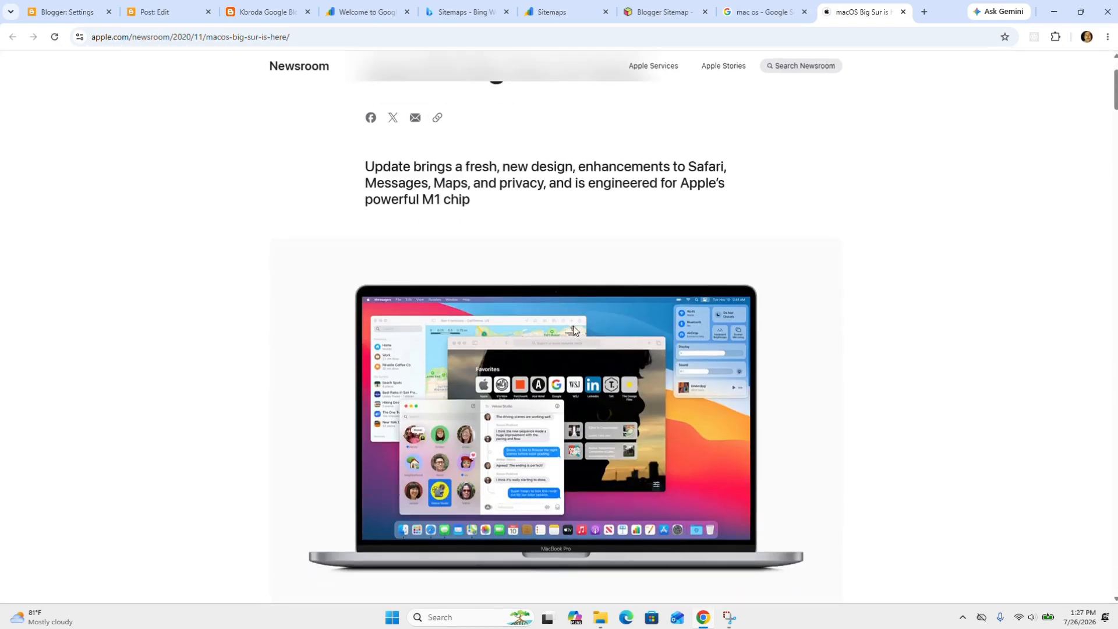
pyautogui.scroll(-1, 474, 352)
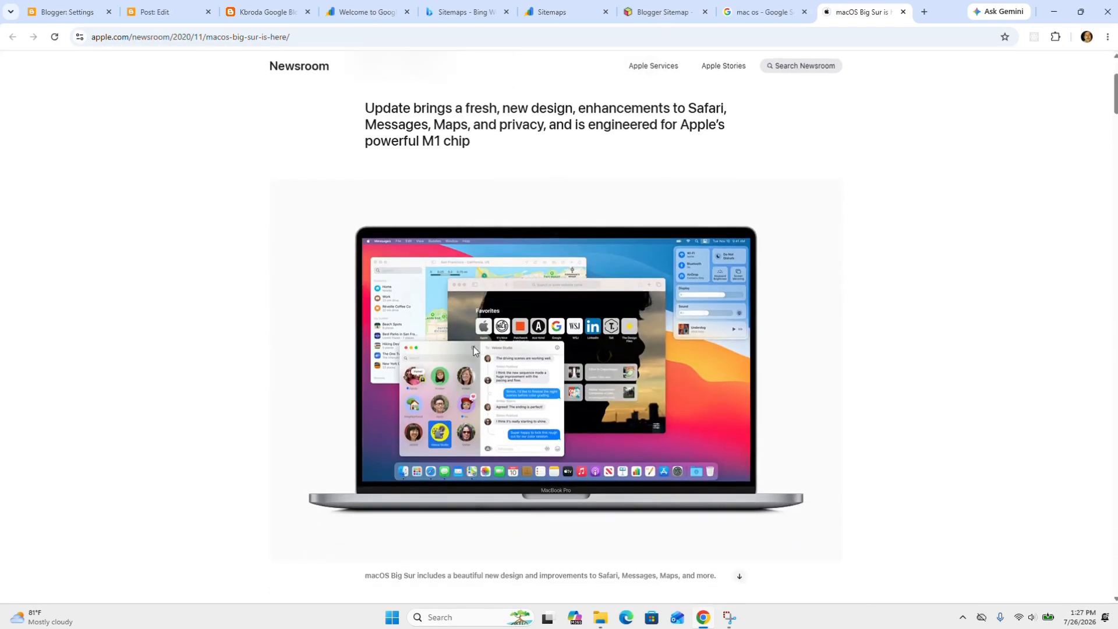
pyautogui.scroll(-2, 475, 343)
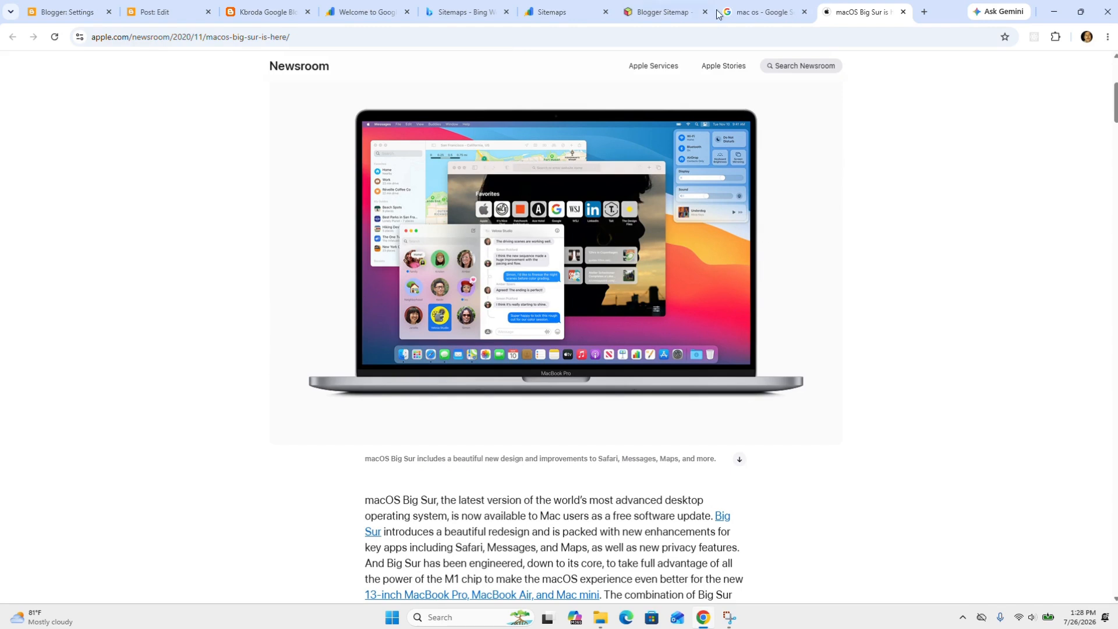
# - Return to the sample post and set the VirtualBox image's alt text to windows
pyautogui.click(458, 17)
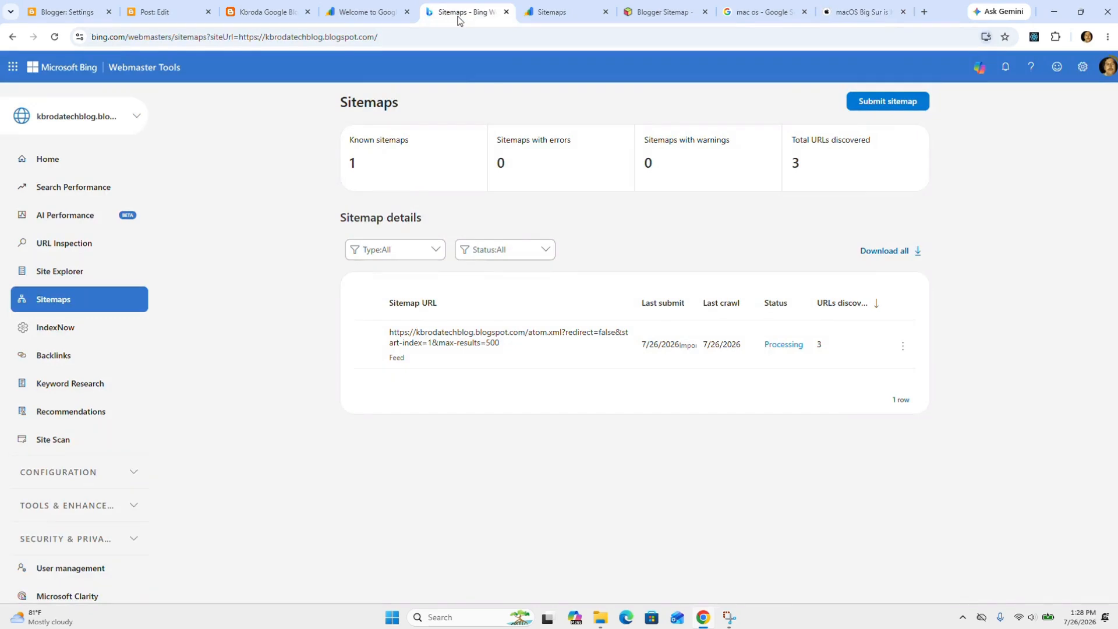
pyautogui.click(149, 15)
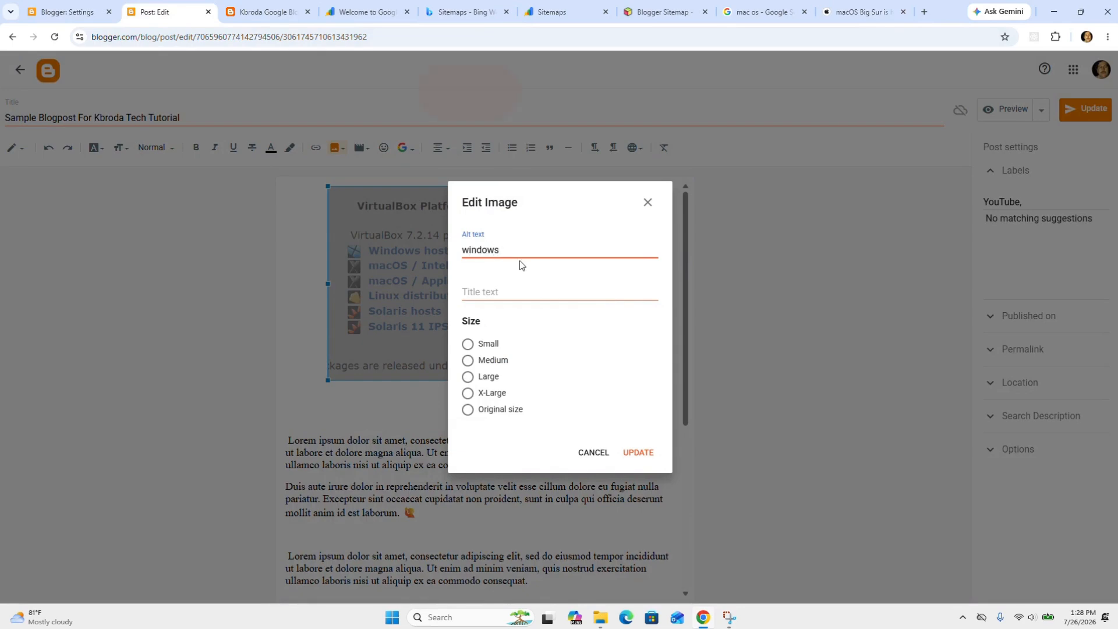
pyautogui.click(638, 451)
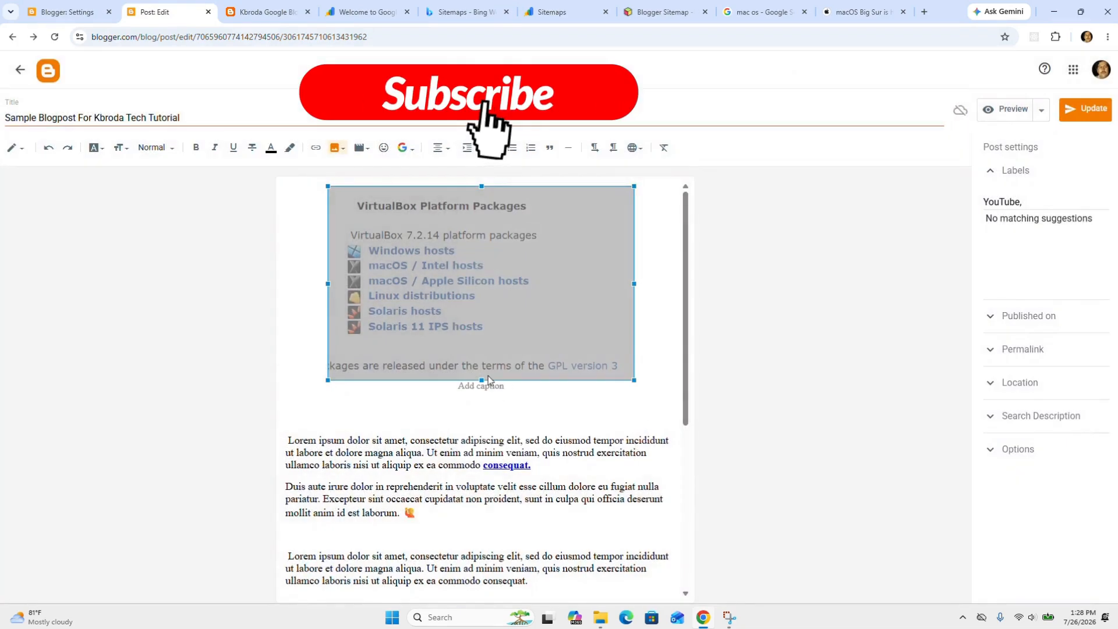
# - Try a smaller size for the VirtualBox image, enlarge it again, and view the available video sources
pyautogui.moveTo(632, 382); pyautogui.dragTo(505, 289)
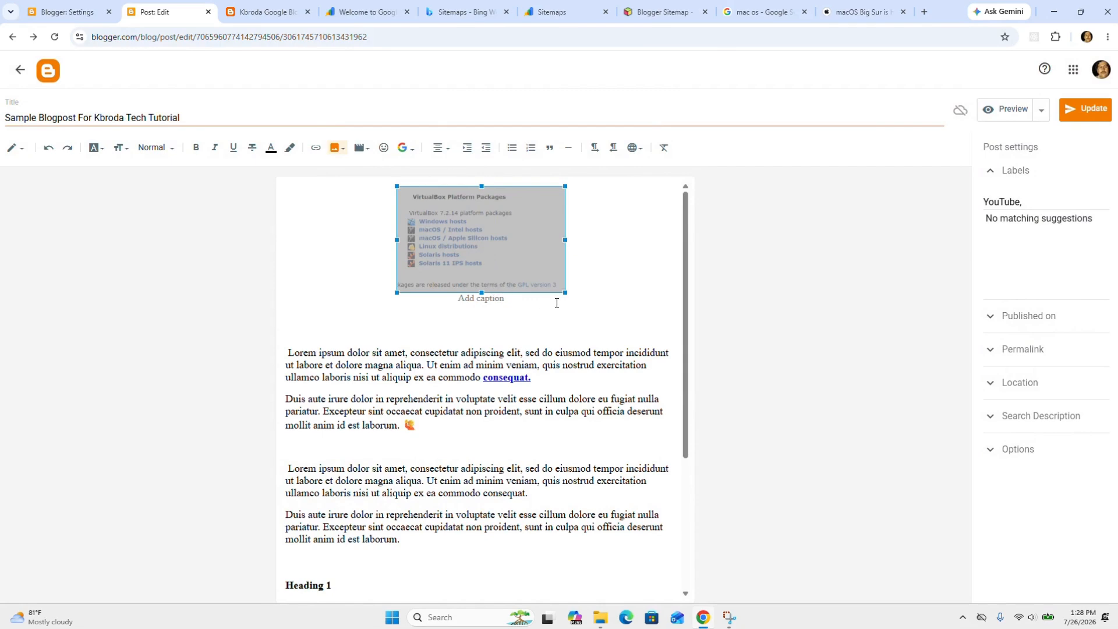
pyautogui.hotkey('ctrl', 'z')
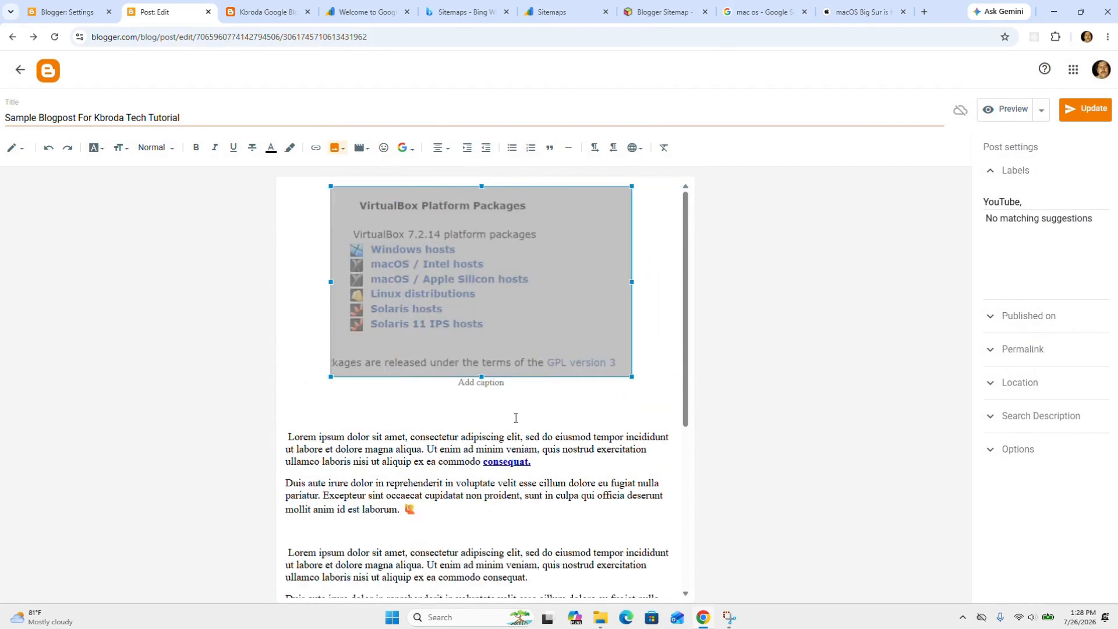
pyautogui.click(362, 148)
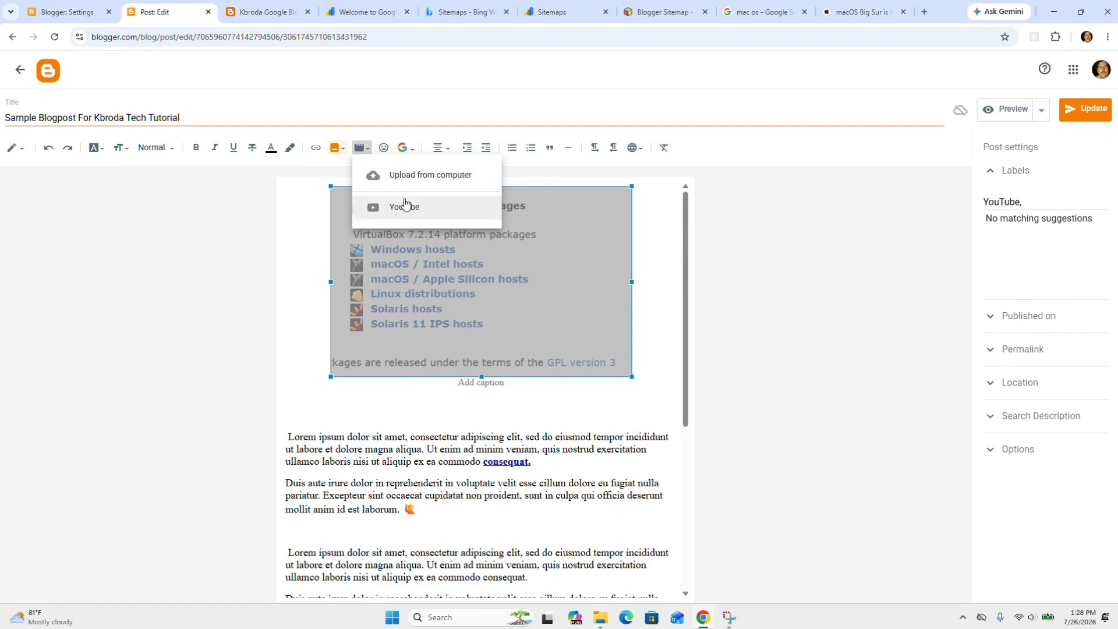
pyautogui.click(369, 148)
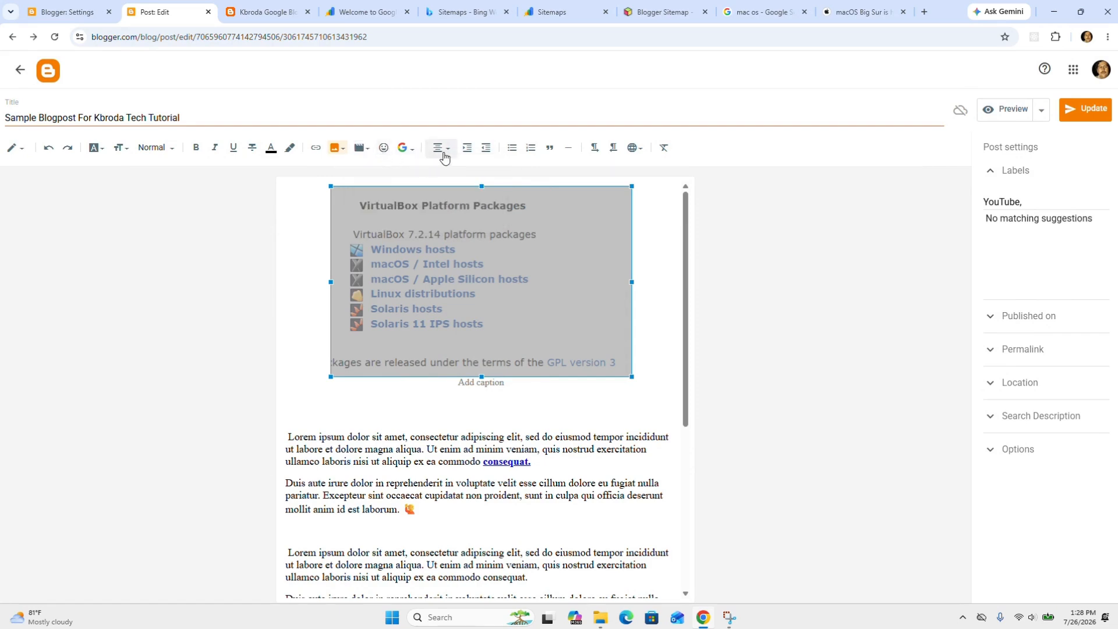
# - Try center alignment on the first "Duis aute irure" paragraph, switch it to right alignment, and format it as a quote
pyautogui.scroll(-2, 534, 362)
pyautogui.moveTo(449, 395); pyautogui.dragTo(286, 358)
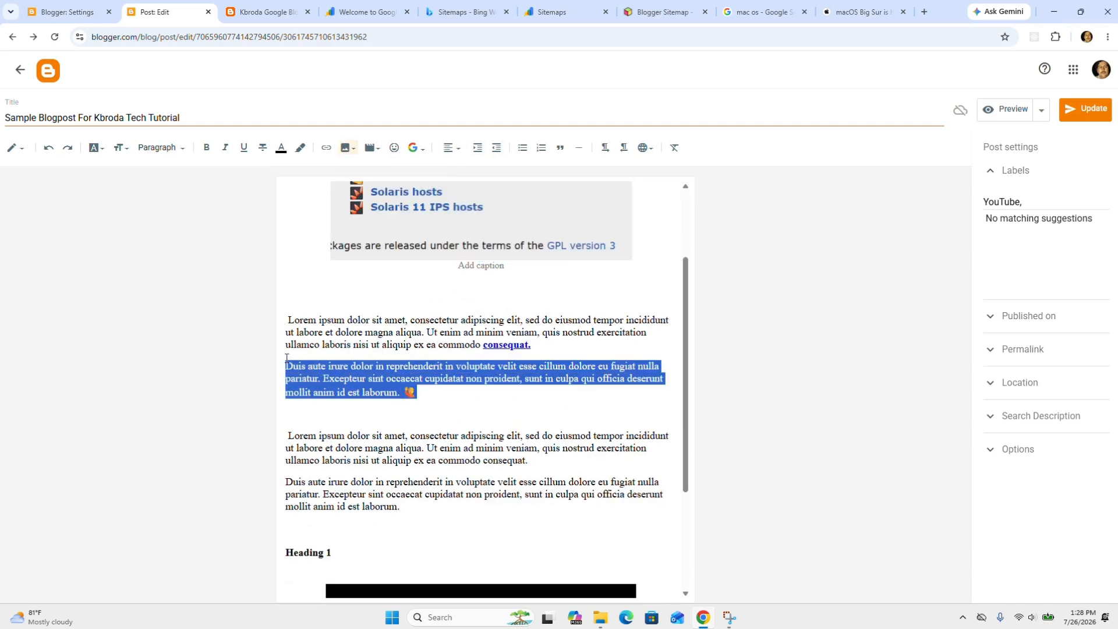
pyautogui.click(450, 147)
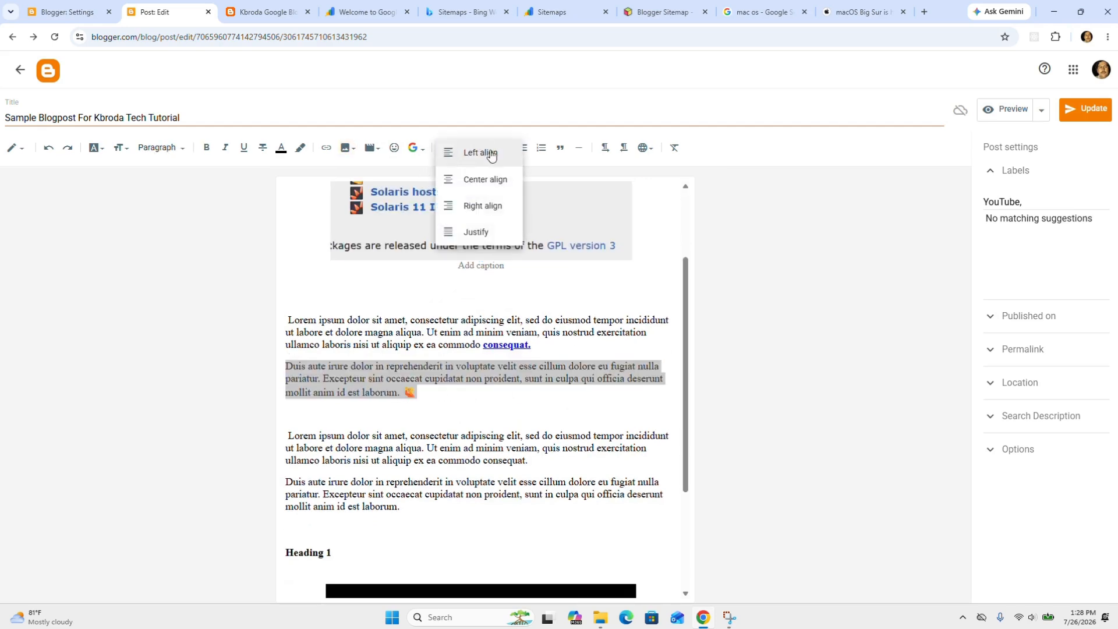
pyautogui.click(481, 180)
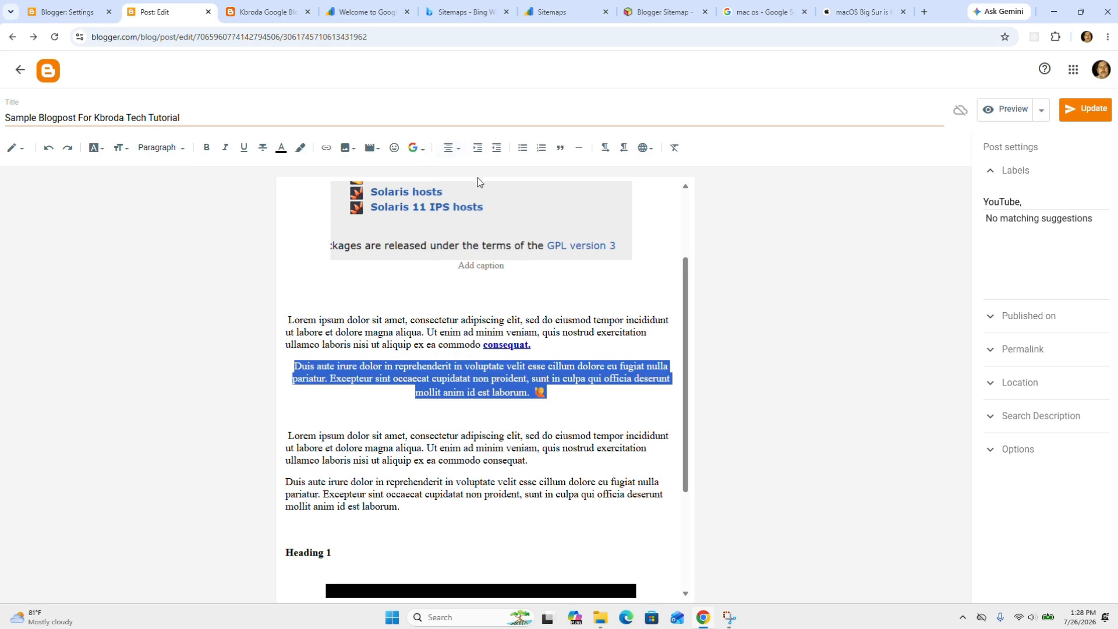
pyautogui.click(453, 152)
pyautogui.click(454, 178)
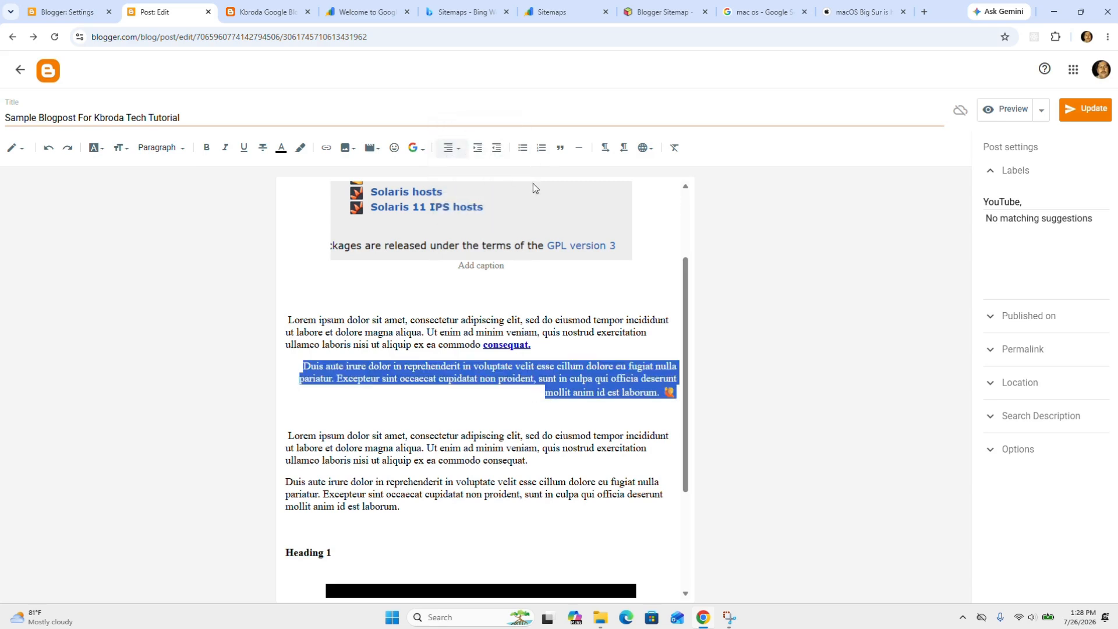
pyautogui.click(558, 152)
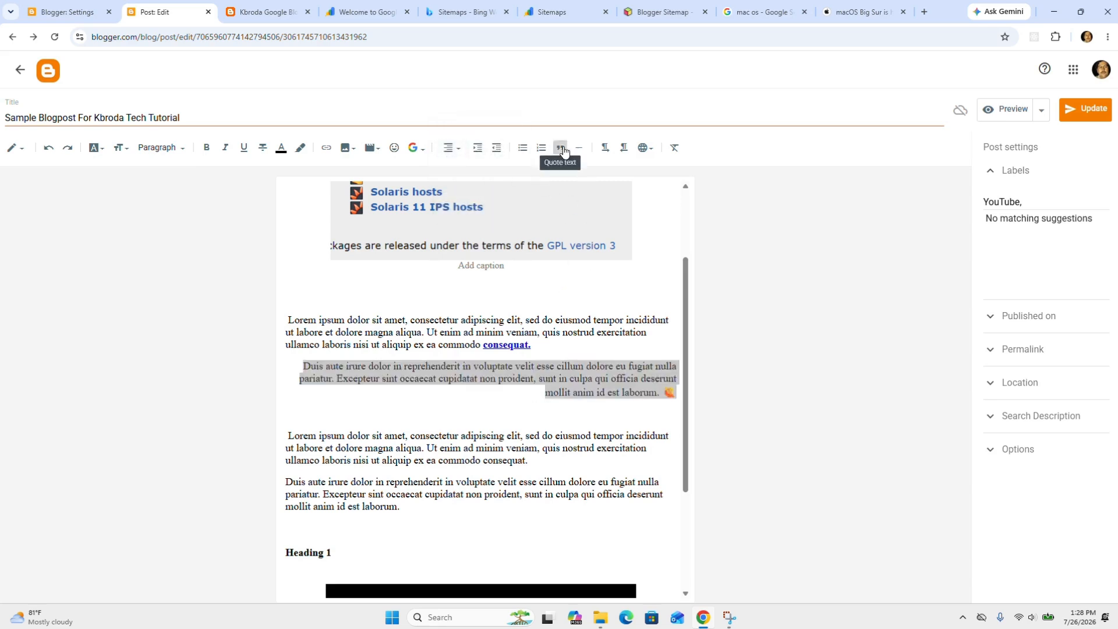
pyautogui.click(554, 153)
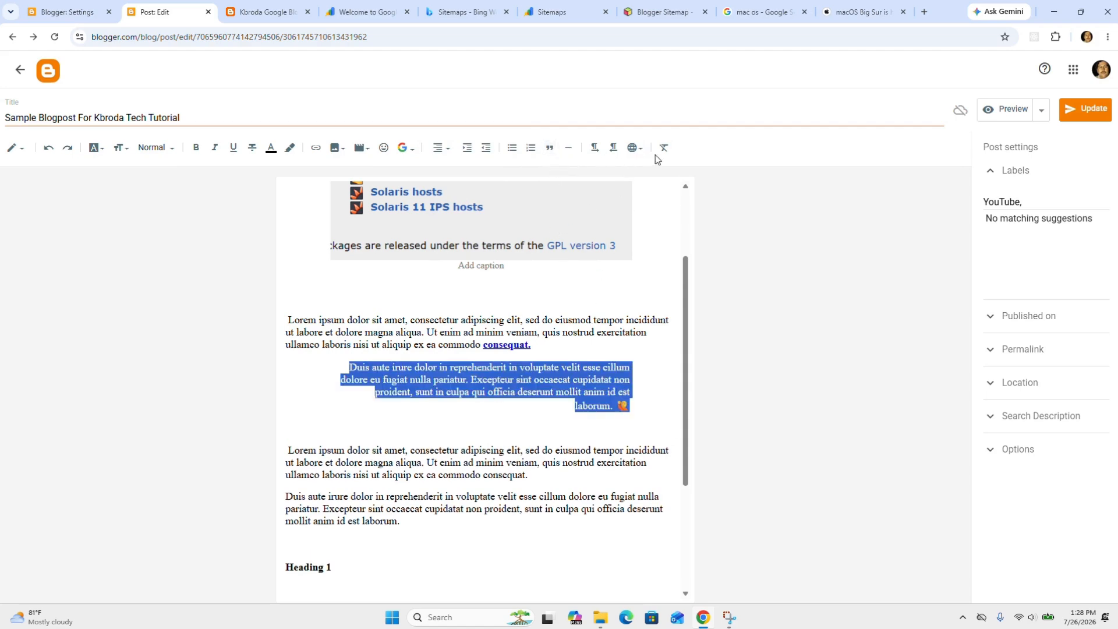
# - Add the labels Tech and Videos plus a label with a person's first name to the sample post
pyautogui.click(1053, 199)
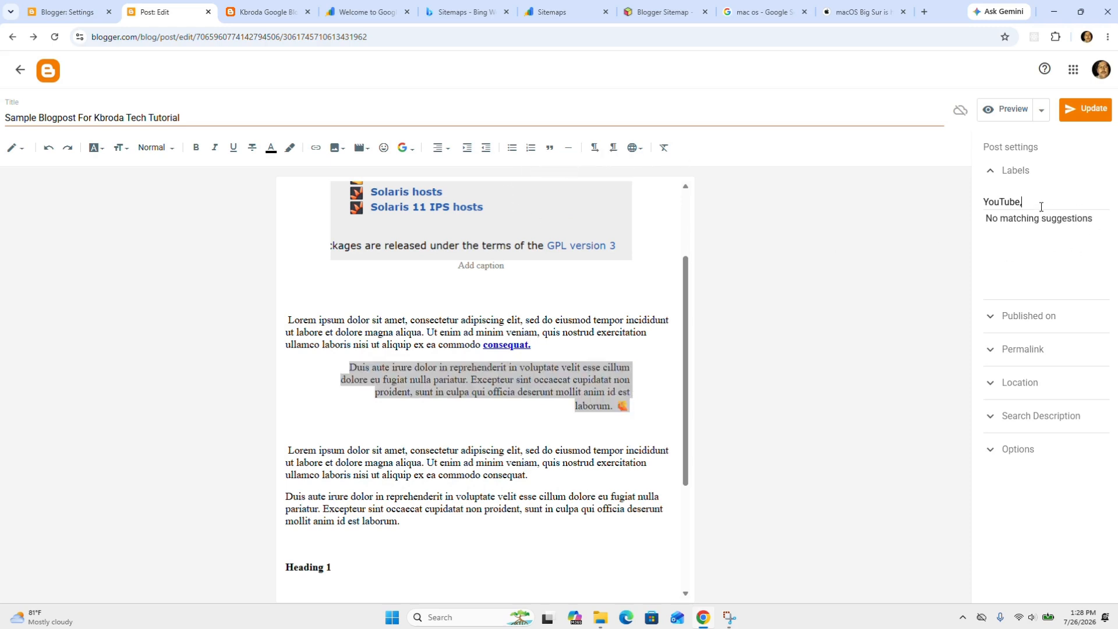
pyautogui.click(1014, 220)
pyautogui.click(1032, 223)
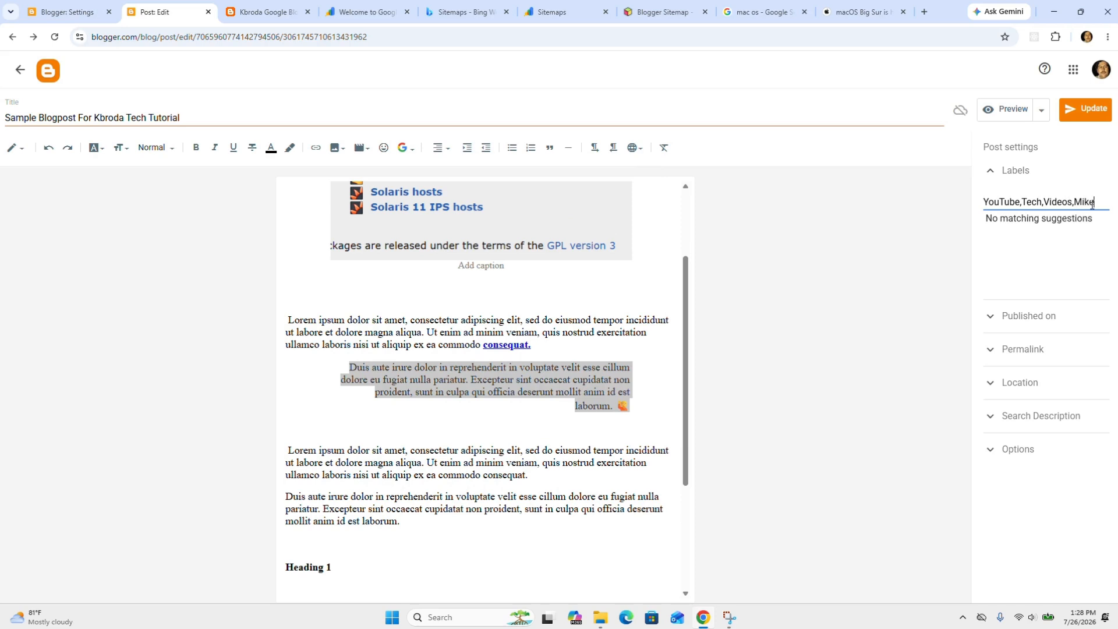
pyautogui.click(1009, 175)
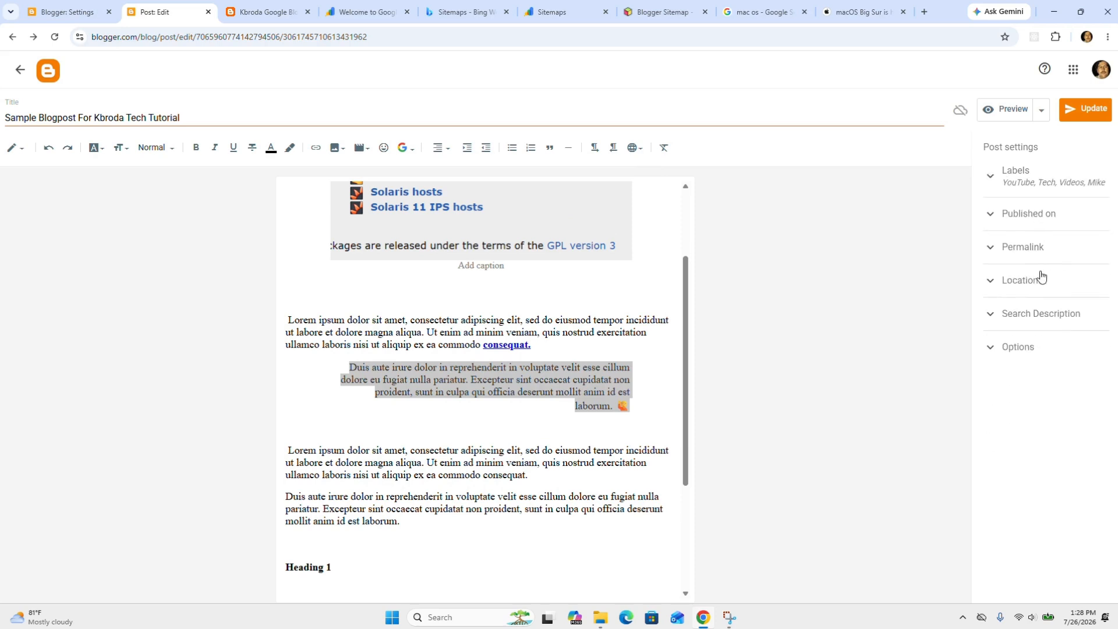
# - Review the post's permalink, location and search description settings, and update the post
pyautogui.click(1041, 248)
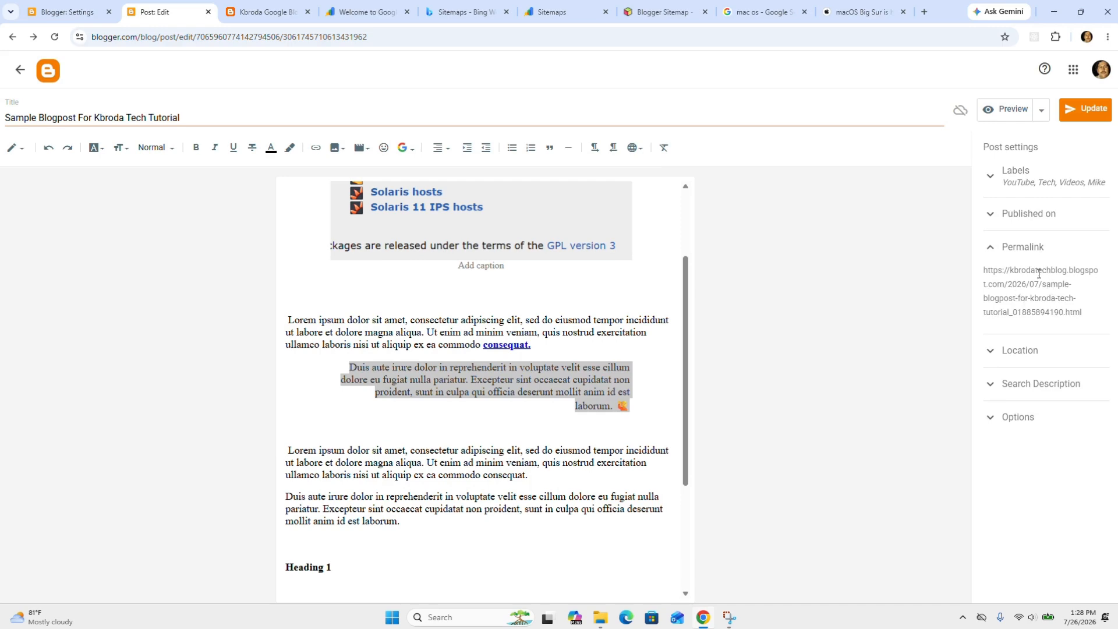
pyautogui.click(1048, 351)
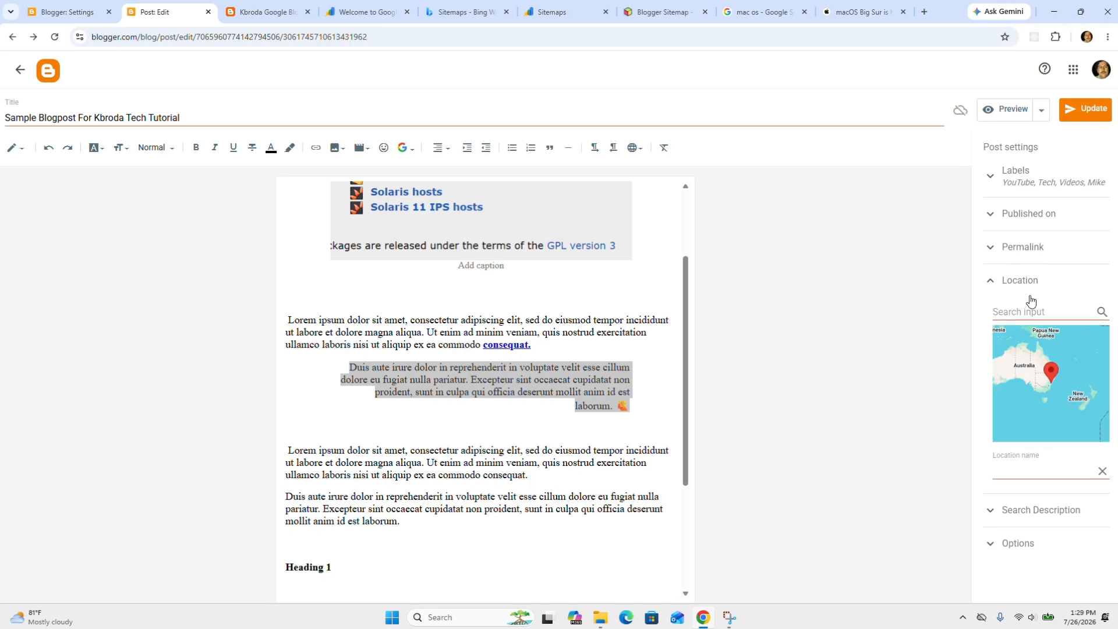
pyautogui.click(1029, 282)
pyautogui.click(1051, 316)
pyautogui.click(1029, 339)
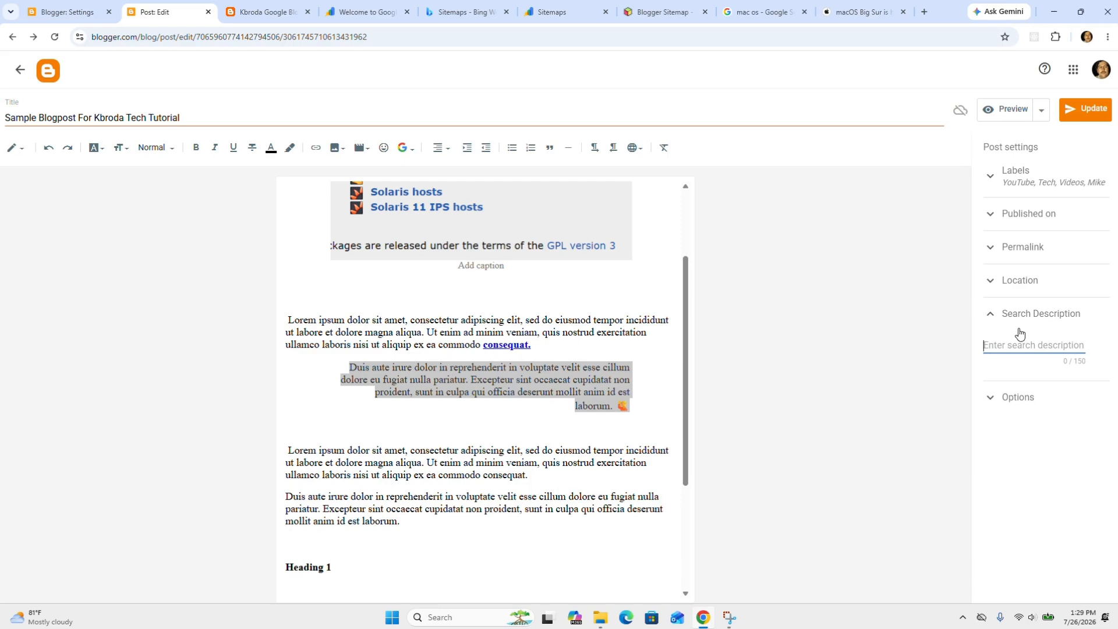
pyautogui.scroll(2, 613, 284)
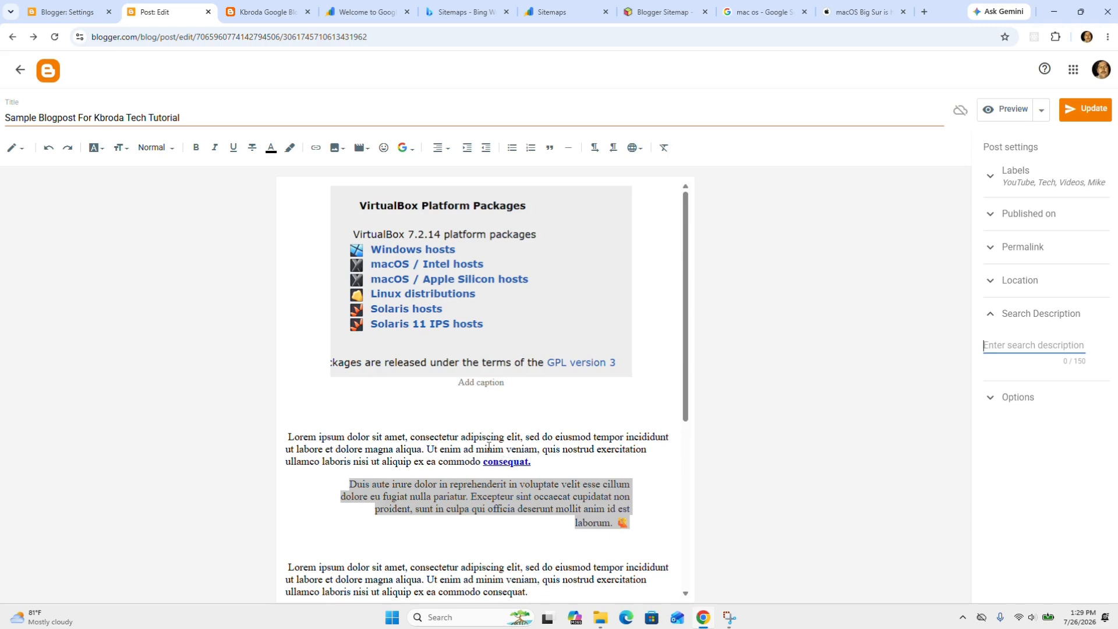
pyautogui.click(1021, 315)
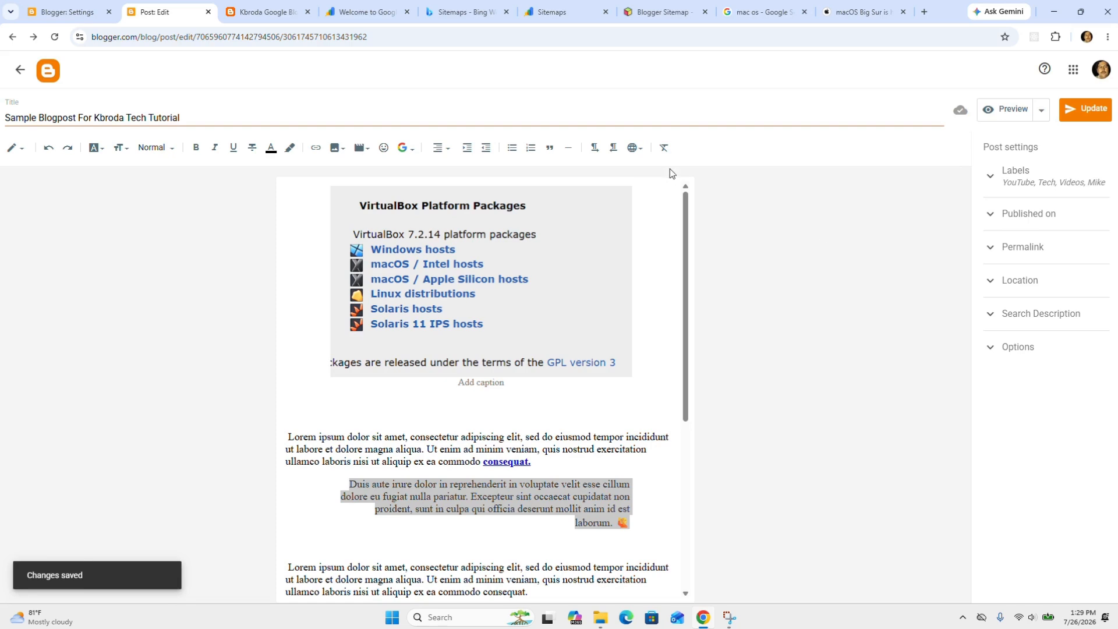
# - Leave the post editor, check the live blog's home page, and return to the list of posts
pyautogui.click(19, 72)
pyautogui.click(267, 14)
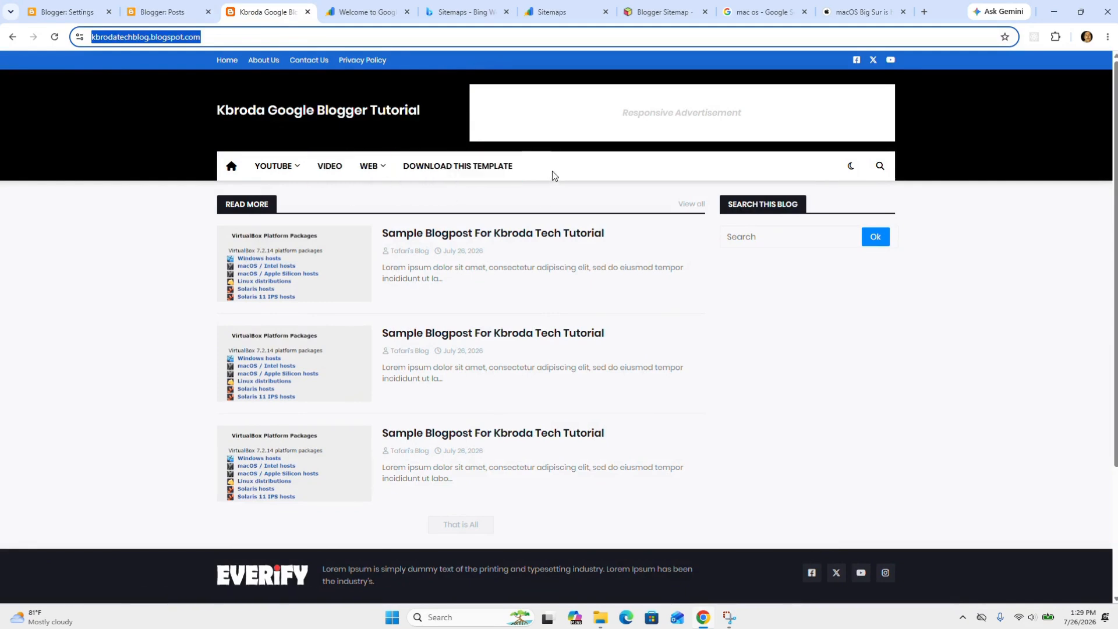
pyautogui.click(166, 15)
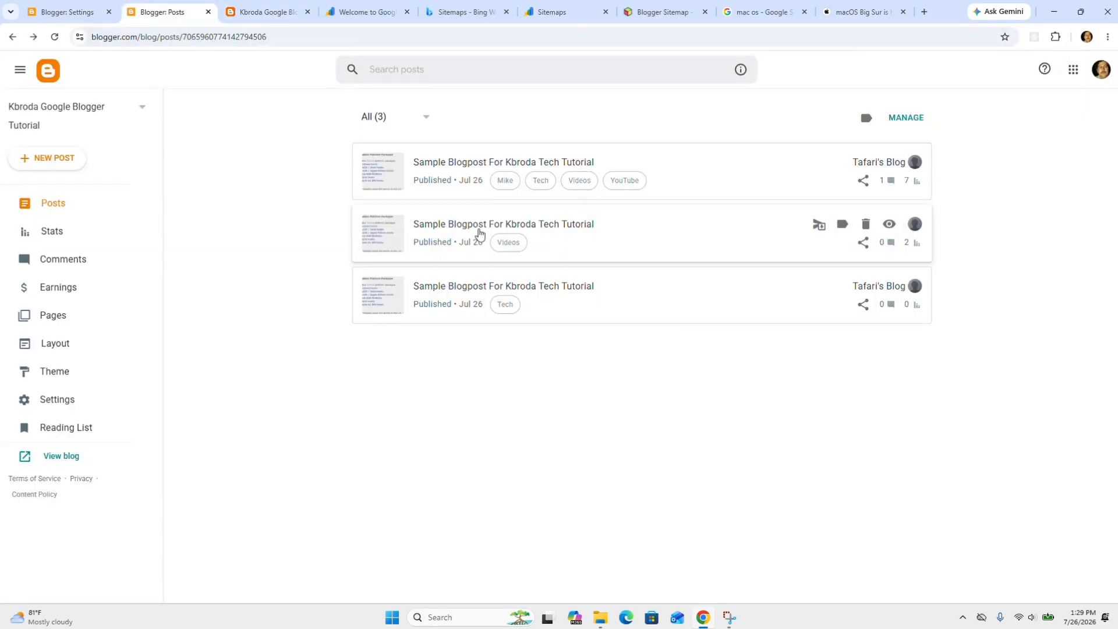
# - Reopen the sample post that carries the YouTube label and switch its editor to HTML view
pyautogui.click(449, 173)
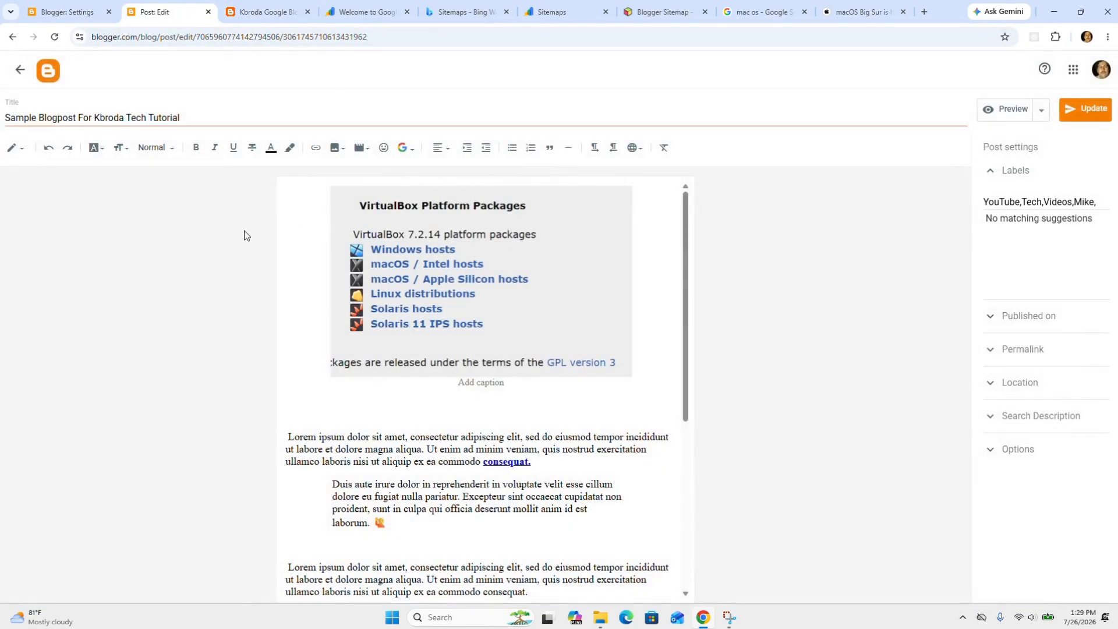
pyautogui.click(24, 153)
pyautogui.click(34, 127)
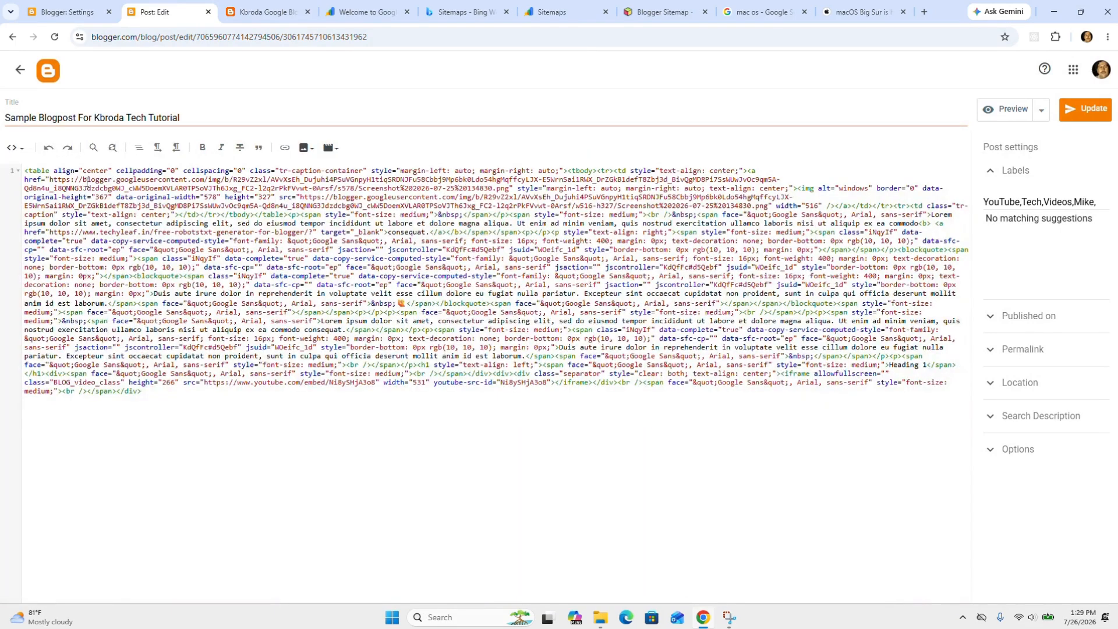
# - Check the post's content in Compose view, and switch the editor back to HTML view
pyautogui.click(15, 147)
pyautogui.click(35, 179)
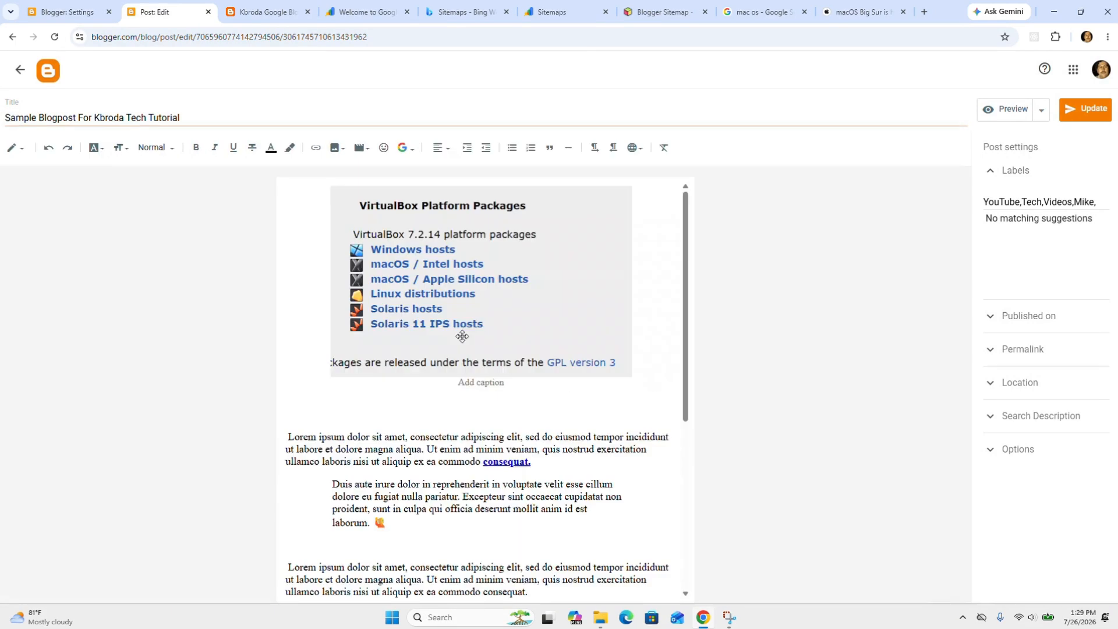
pyautogui.scroll(-2, 489, 415)
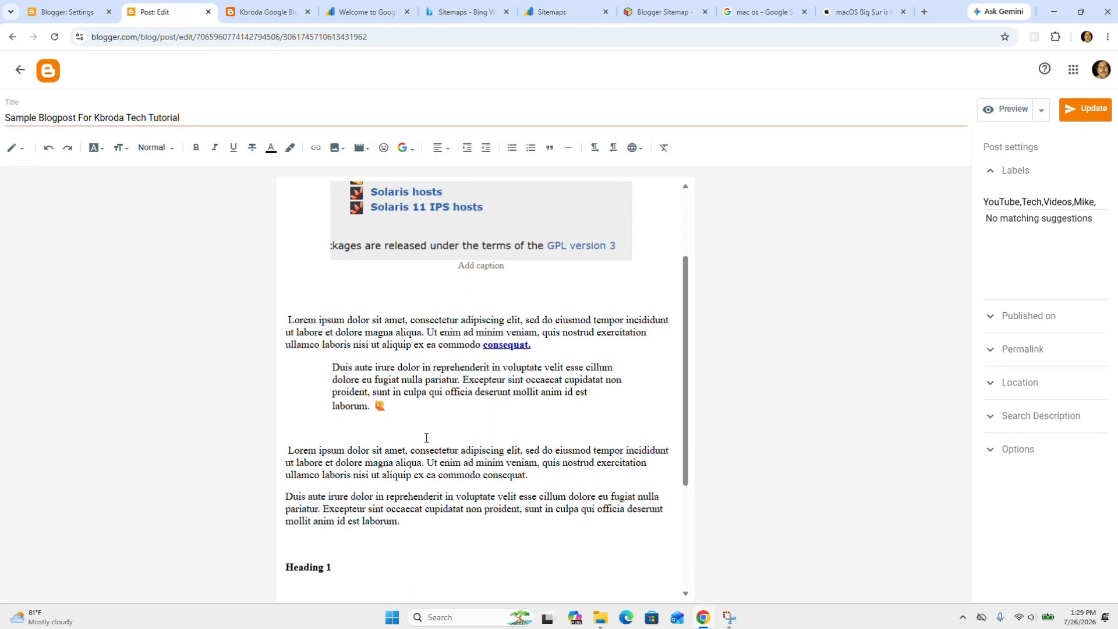
pyautogui.click(25, 153)
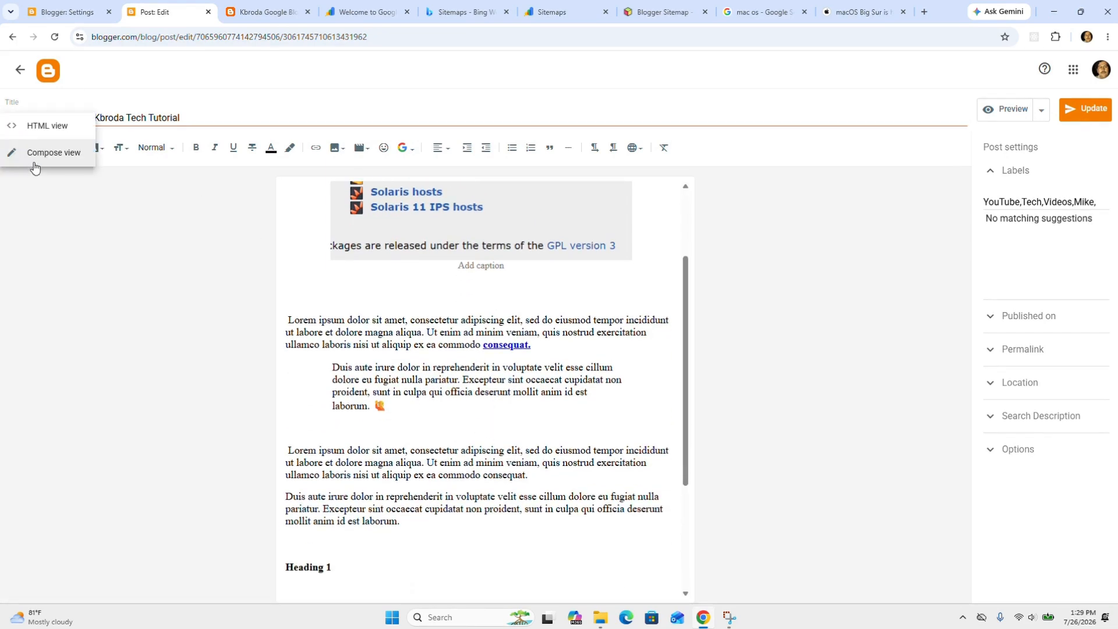
pyautogui.click(33, 127)
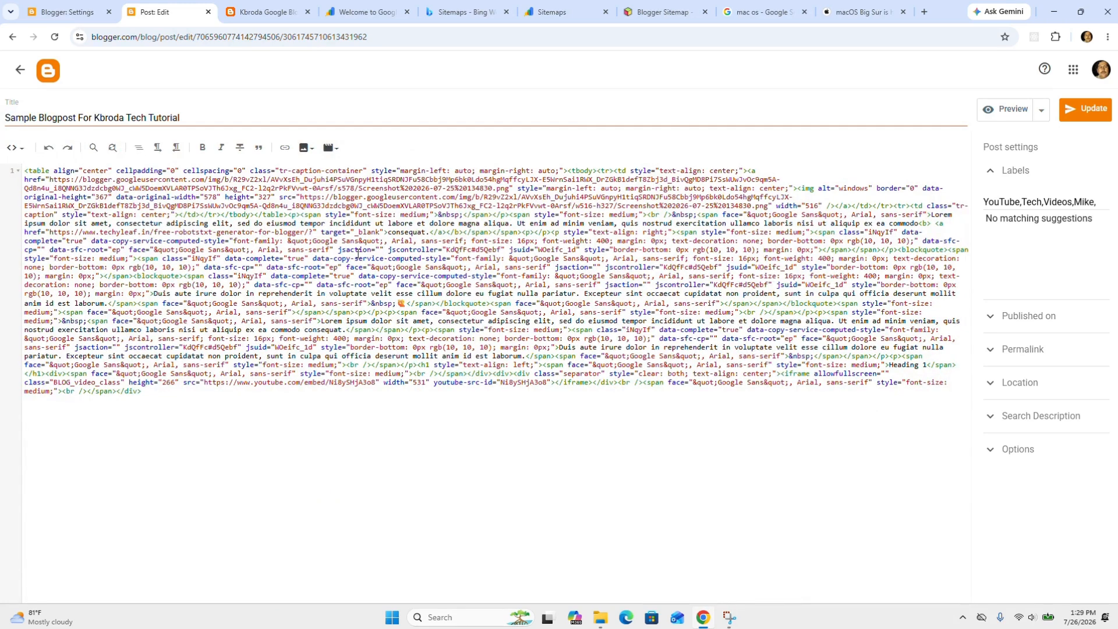
# - Search the post's HTML code for the <p> tag
pyautogui.hotkey('ctrl', 'f')
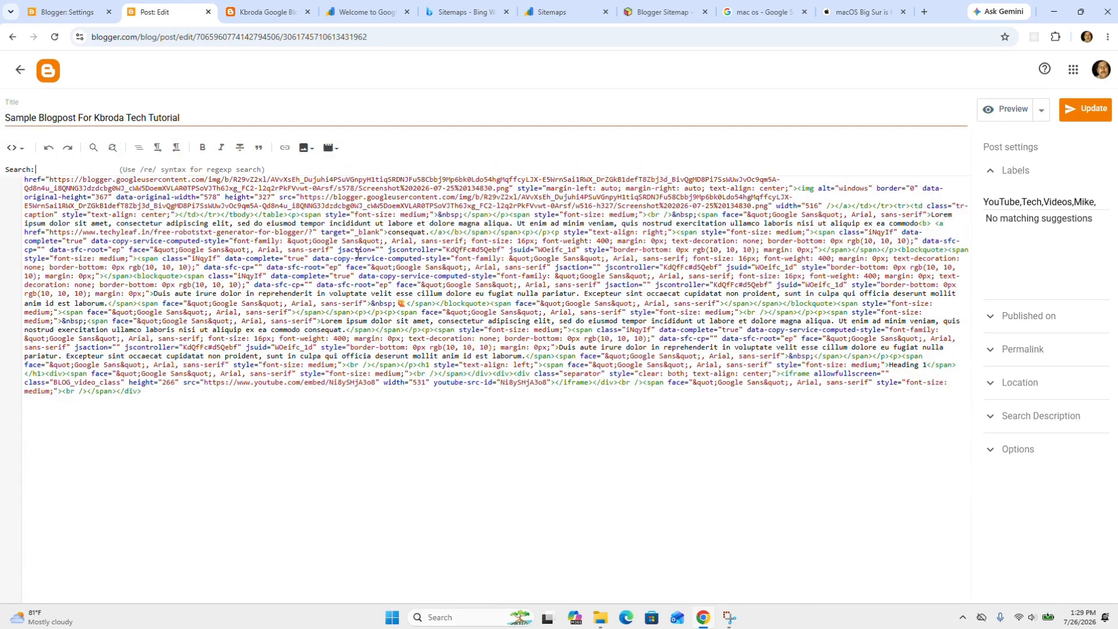
pyautogui.write('<p>')
pyautogui.press('Return')
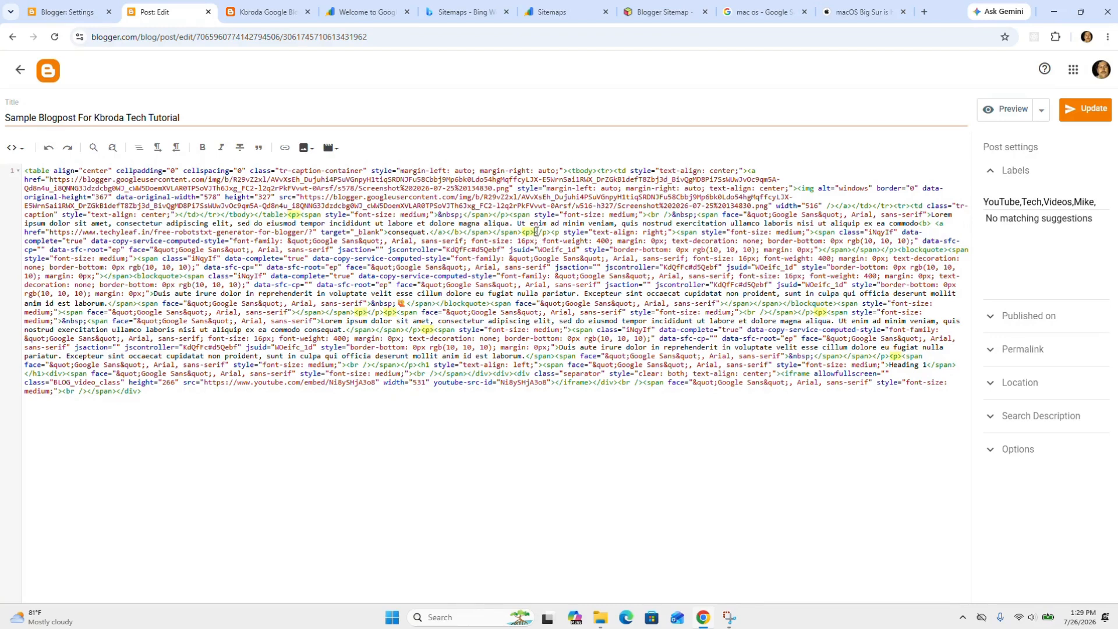
# - Insert blank lines in the HTML right after the opening <p> tag that follows the "consequat." link
pyautogui.press('Return')
pyautogui.press('Return')
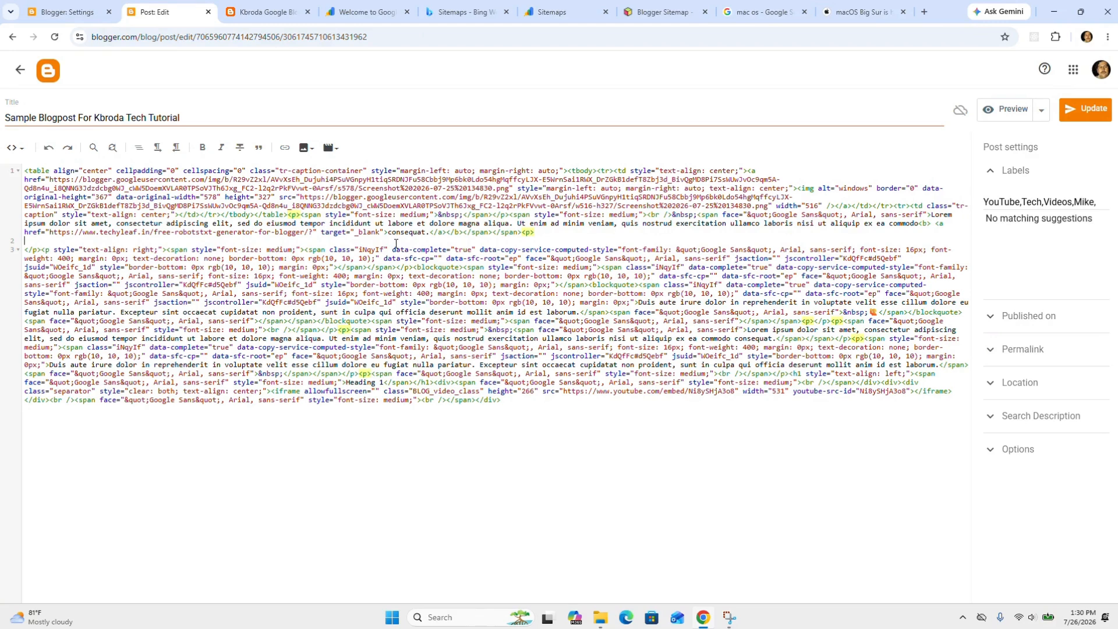
pyautogui.press('Return')
pyautogui.press('Return')
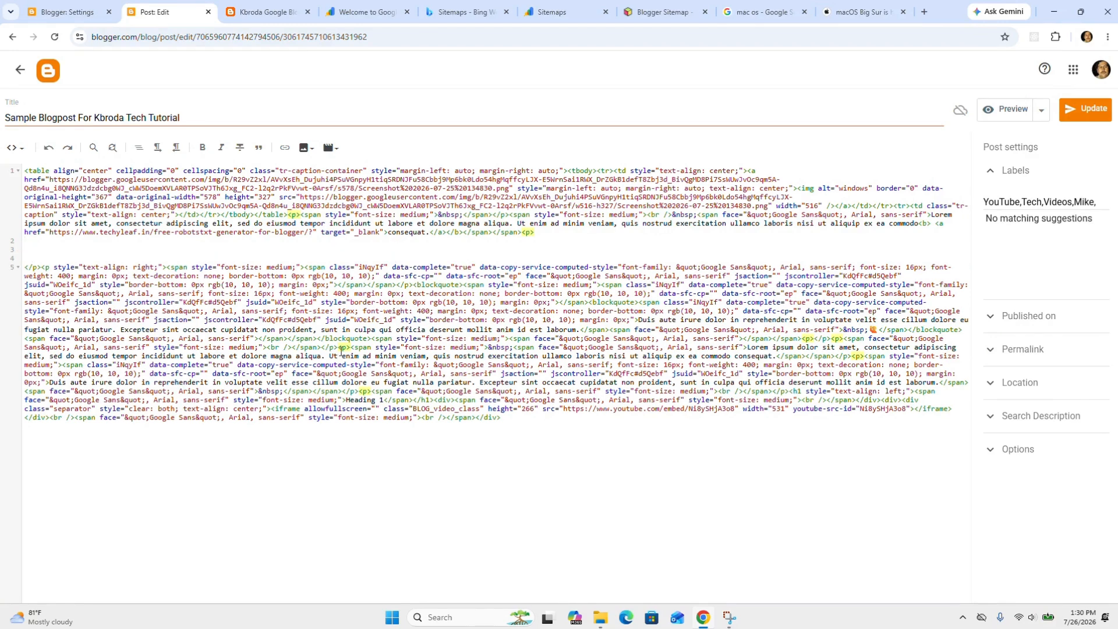
# - Insert two blank lines in the HTML before the second "Lorem ipsum" paragraph and two before the <p> tag preceding Heading 1
pyautogui.press('Return')
pyautogui.press('Return')
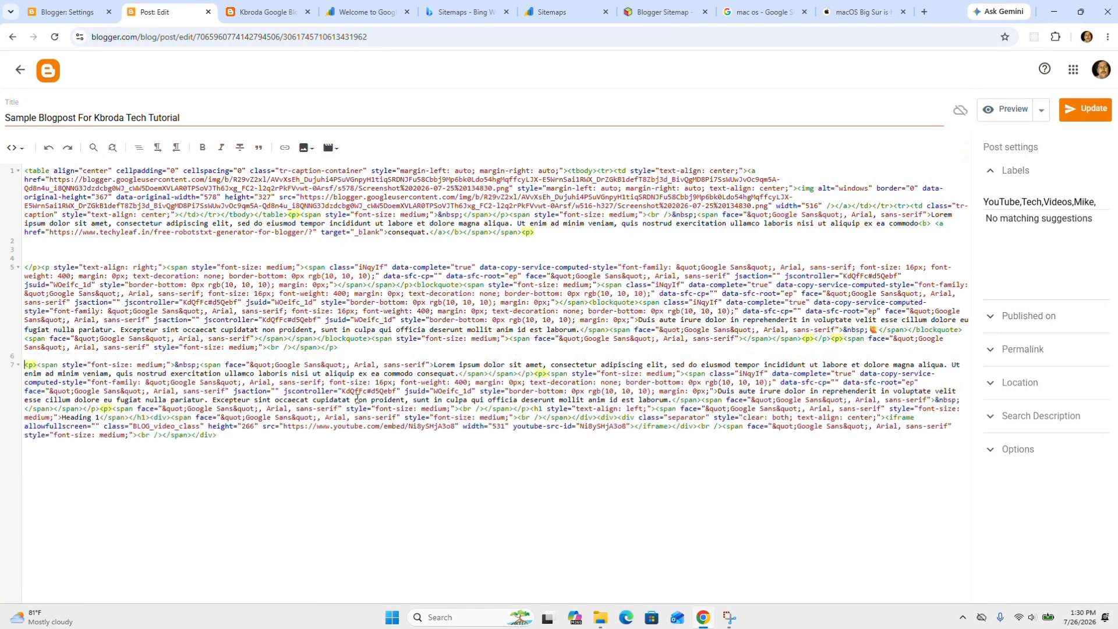
pyautogui.press('Return')
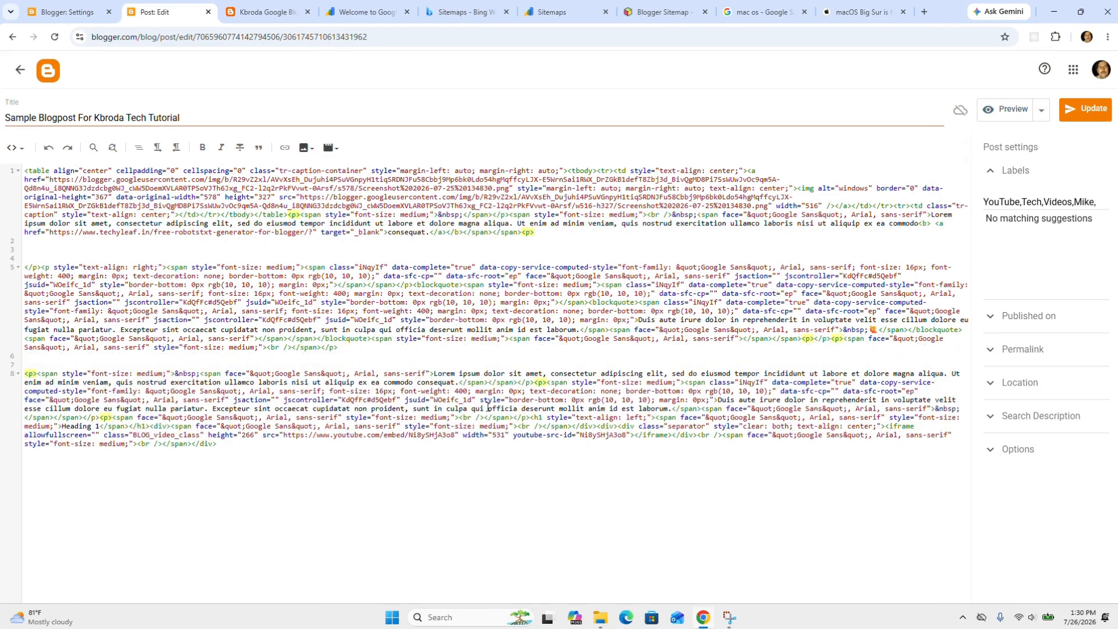
pyautogui.click(98, 418)
pyautogui.press('Return')
pyautogui.press('Return')
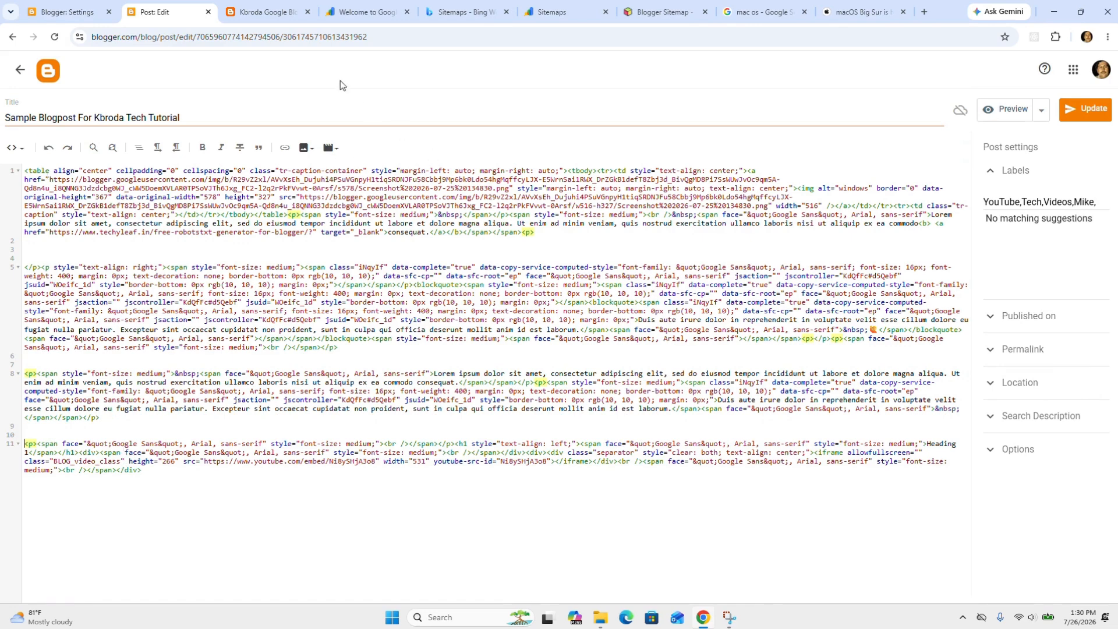
# - Open the newest sample post on the live blog, examine its paragraph spacing, and dismiss the translation popup
pyautogui.click(268, 13)
pyautogui.click(435, 236)
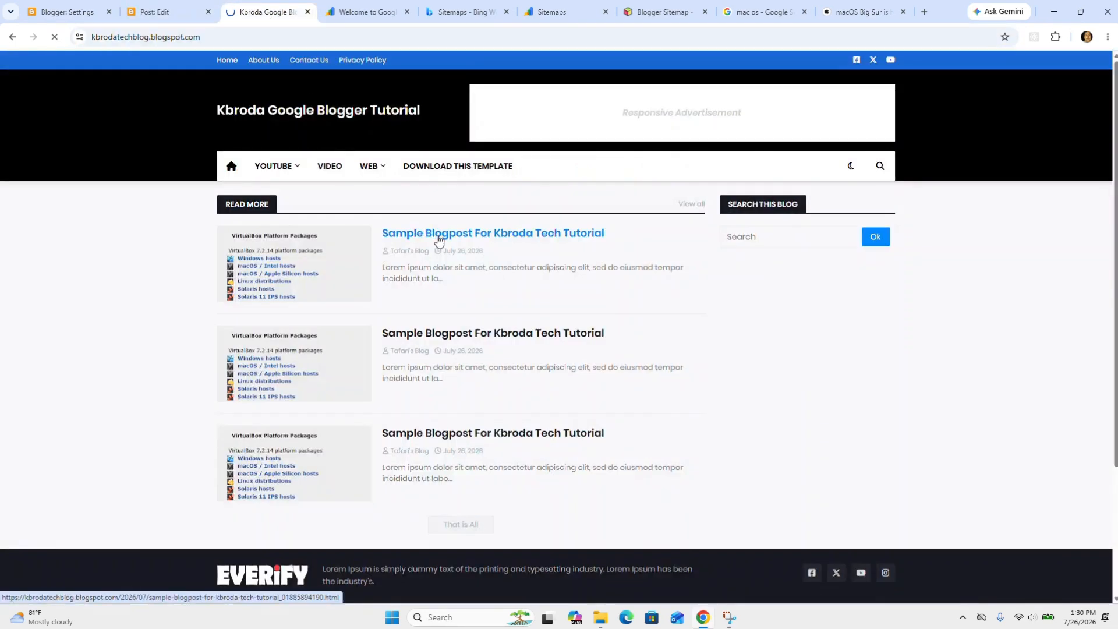
pyautogui.scroll(-3, 475, 329)
pyautogui.scroll(-4, 472, 337)
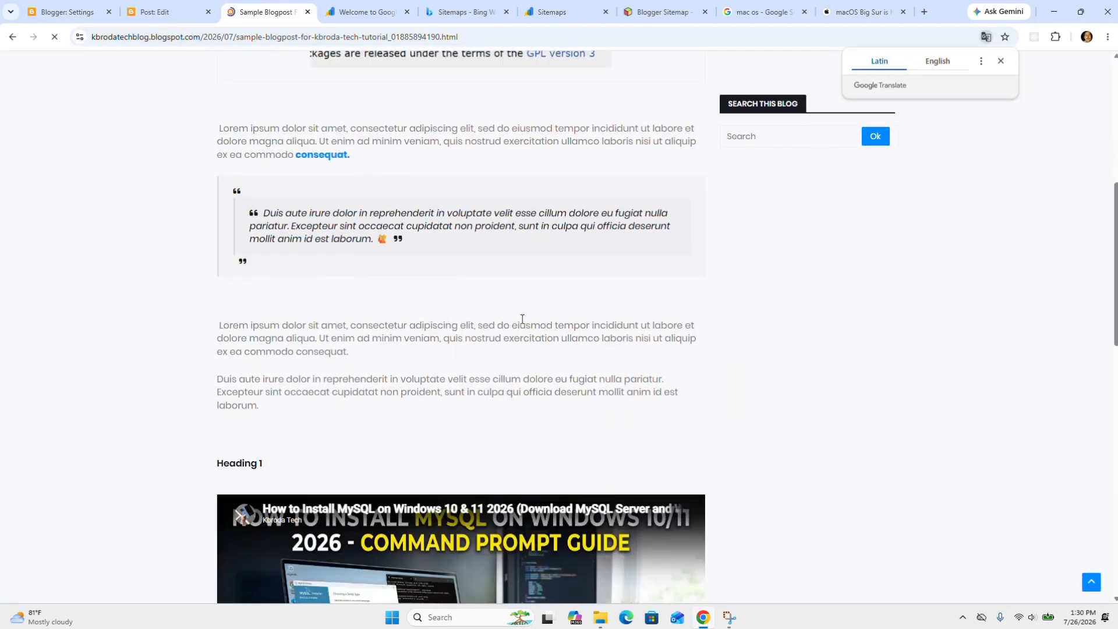
pyautogui.scroll(-2, 492, 295)
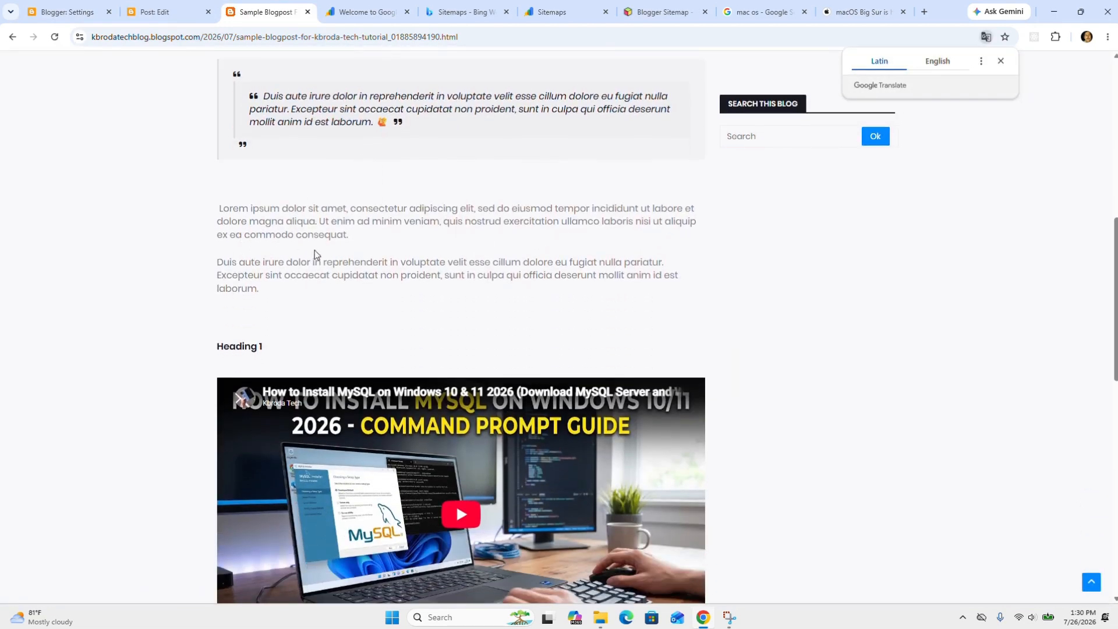
pyautogui.scroll(5, 378, 294)
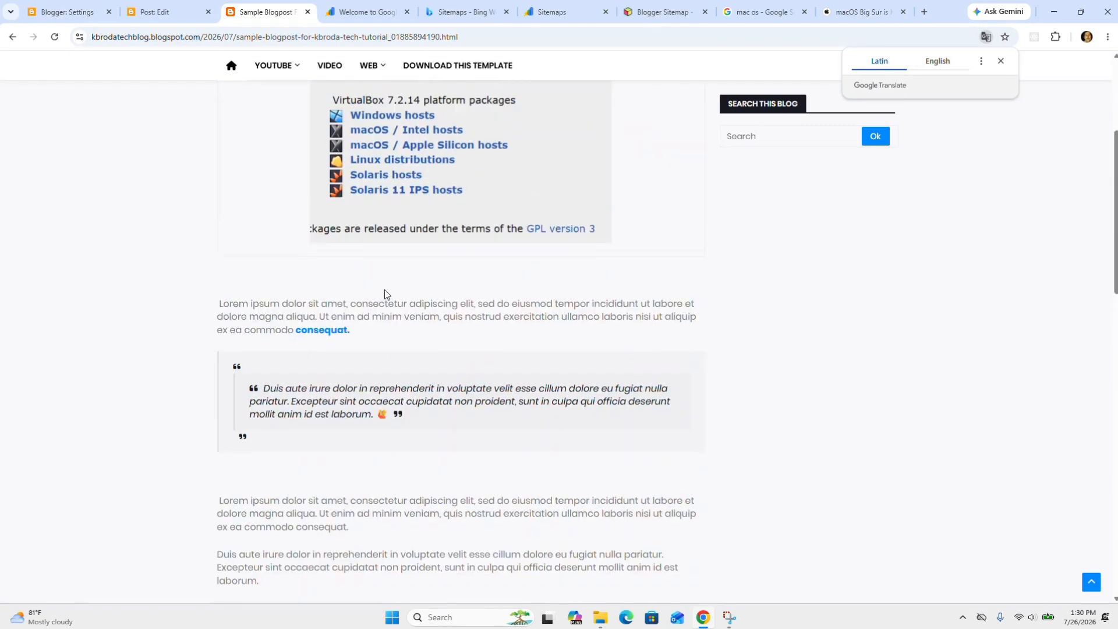
pyautogui.click(1001, 61)
# - Return to the post editor, switch it to Compose view, and check the paragraph spacing down to the embedded video
pyautogui.click(152, 10)
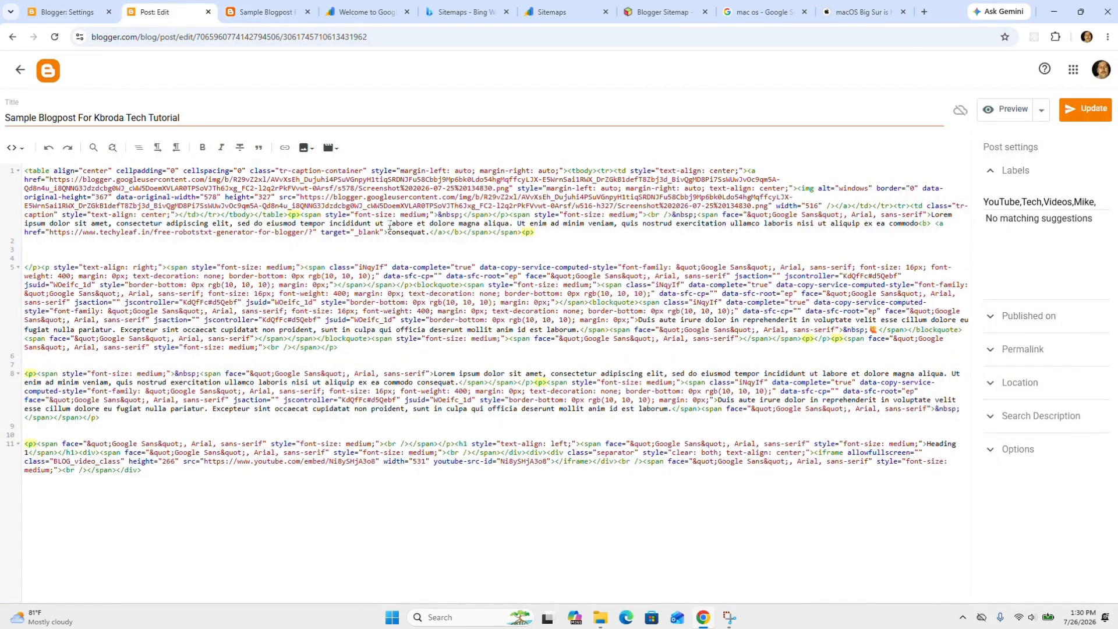
pyautogui.click(13, 151)
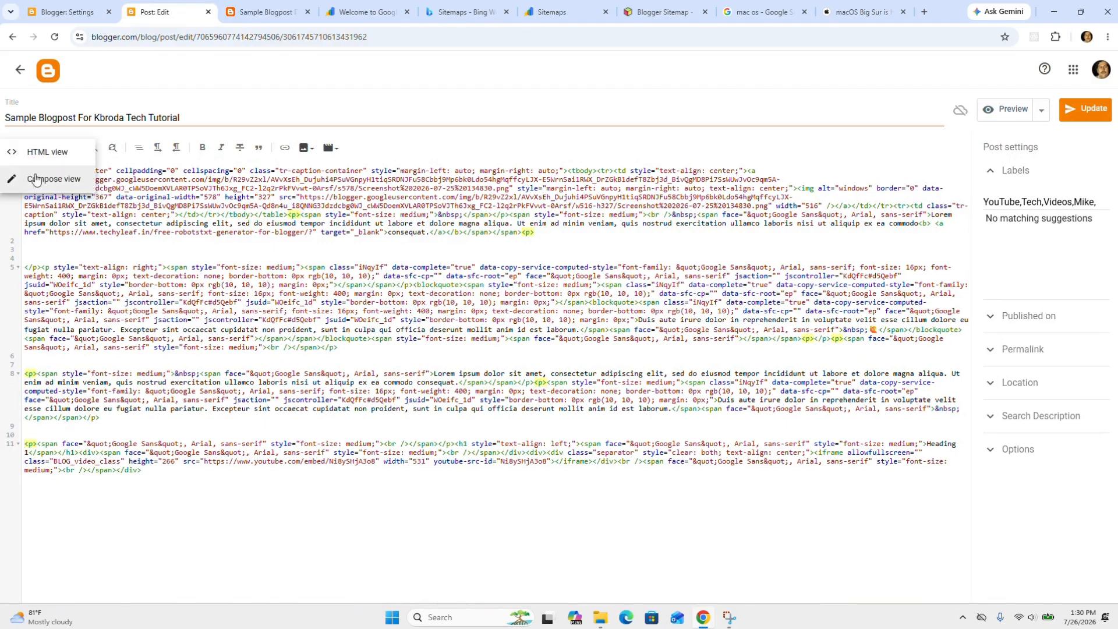
pyautogui.click(35, 177)
pyautogui.scroll(-5, 425, 245)
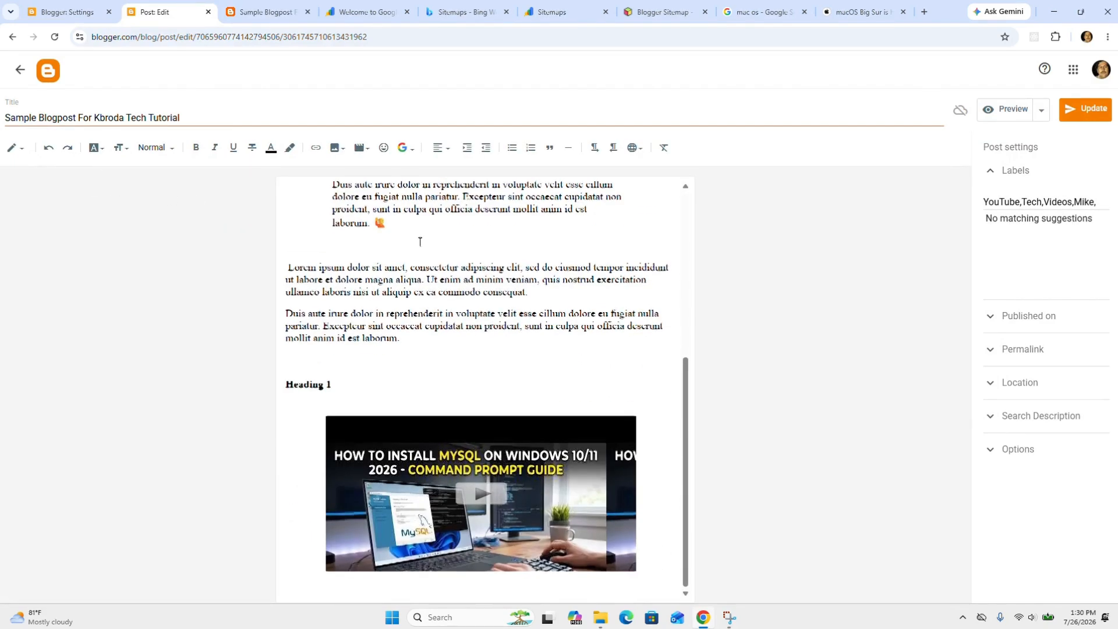